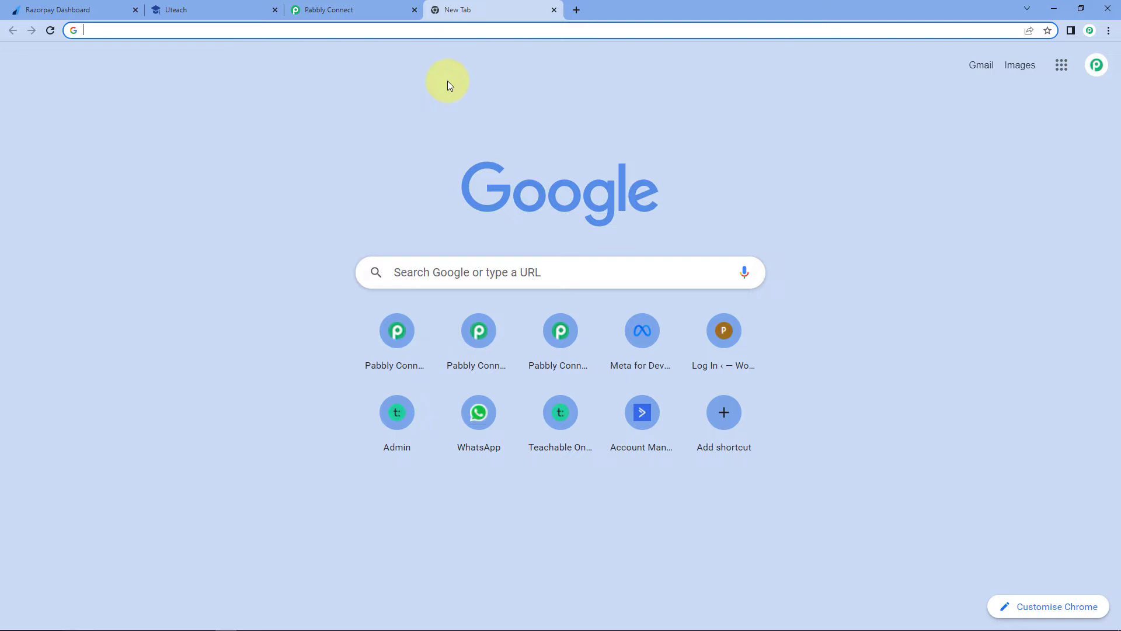
- Go to pabbly.com/connect/ and sign in to reach the Pabbly Connect dashboard
{"action": "type", "text": "pabbly"}
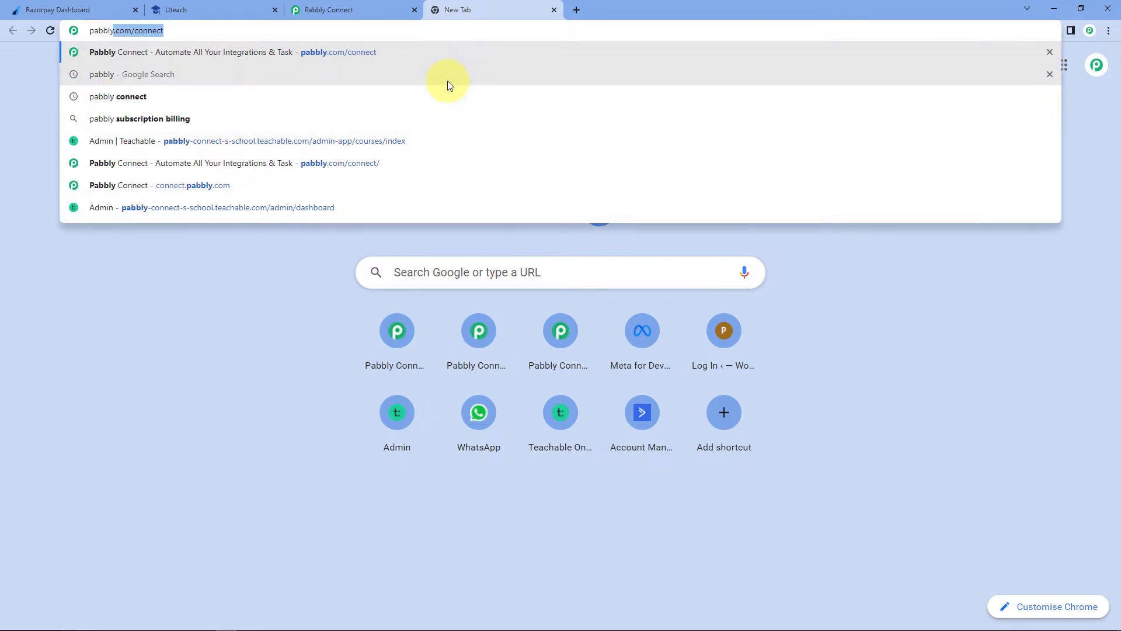
{"action": "type", "text": ".com/"}
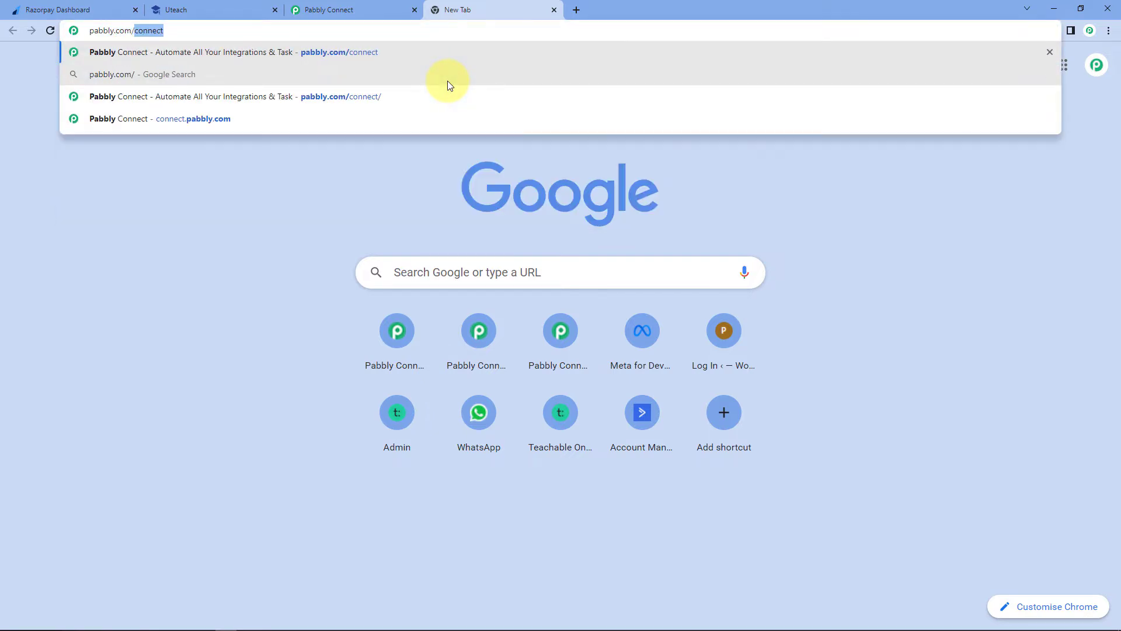
{"action": "type", "text": "connect/"}
{"action": "key", "text": "Return"}
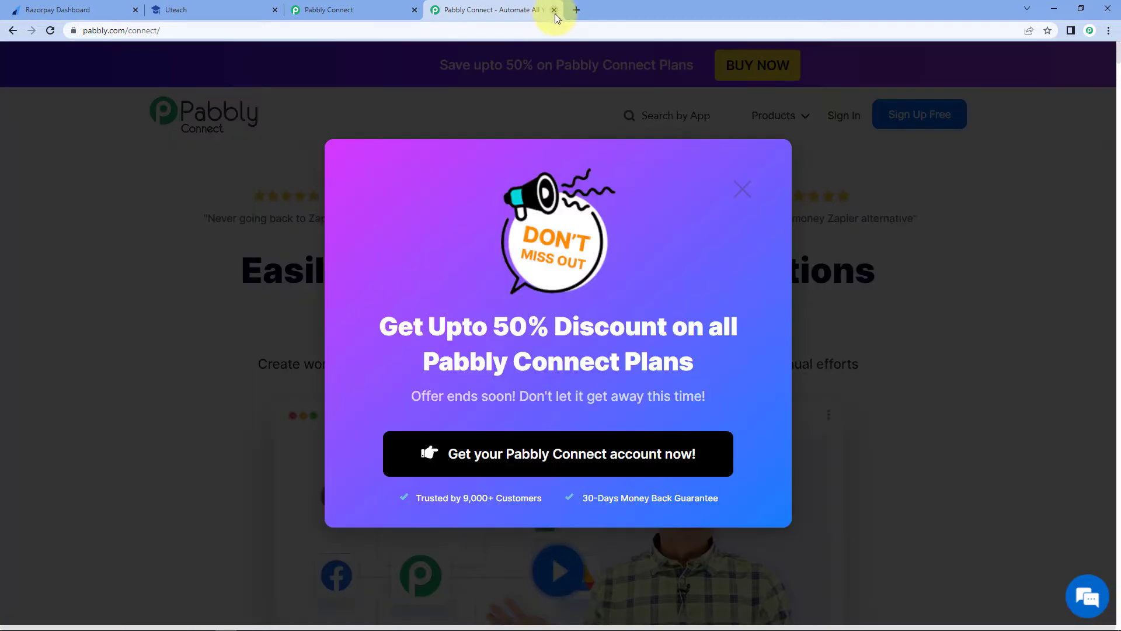
{"action": "left_click", "coordinate": [554, 10]}
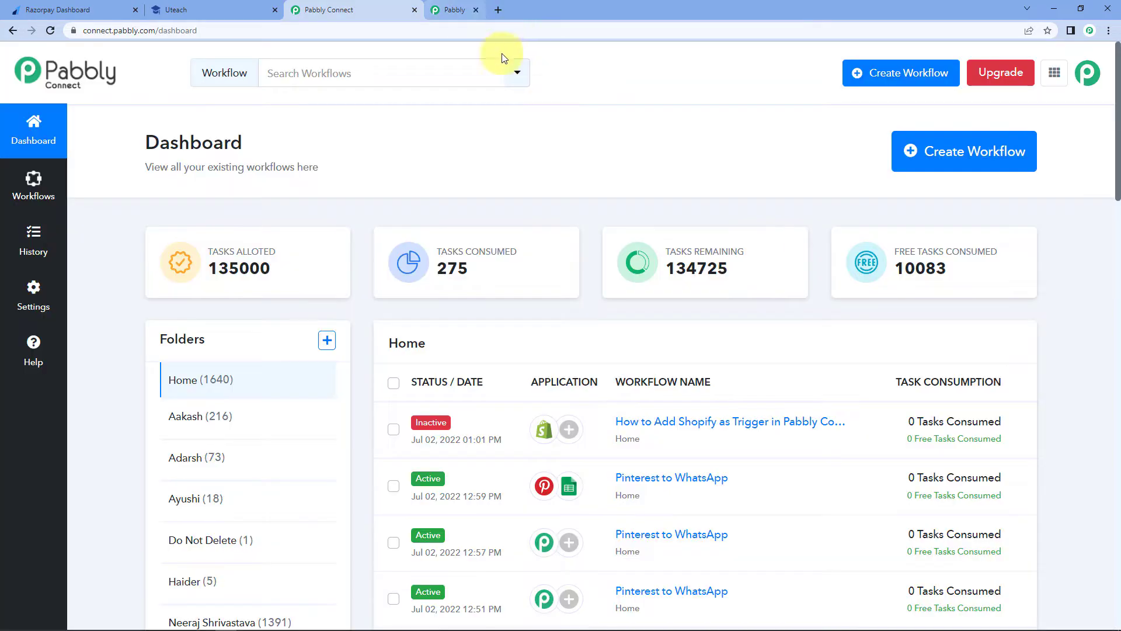
- Create a workflow named 'Razorpay to Uteach' and collapse its trigger step
{"action": "left_click", "coordinate": [946, 153]}
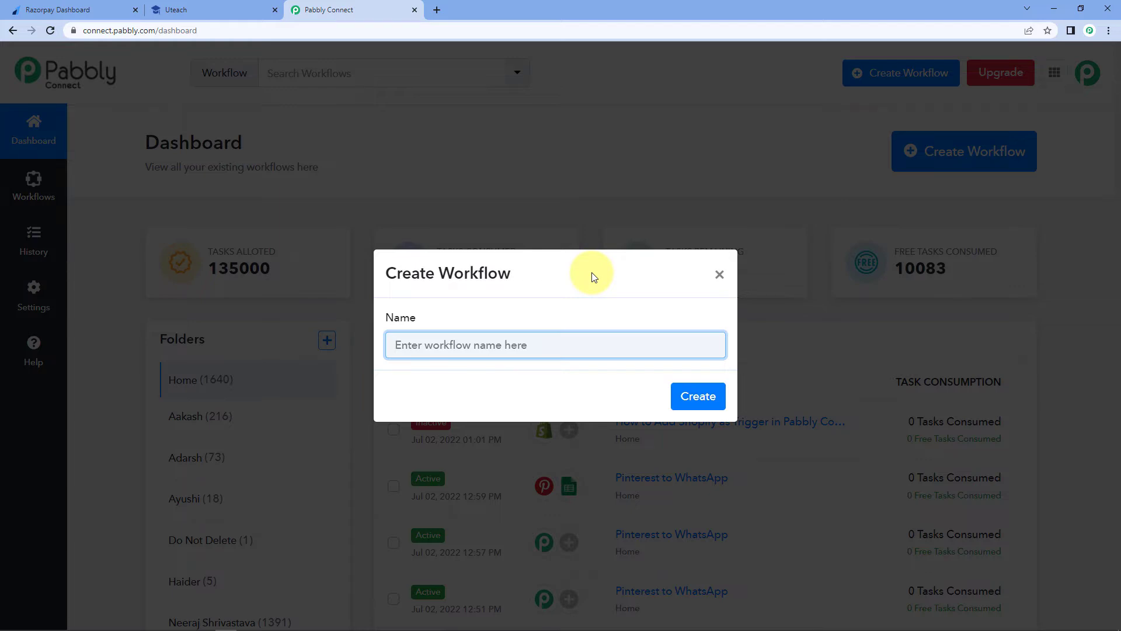
{"action": "type", "text": "Razorpay to Uteach"}
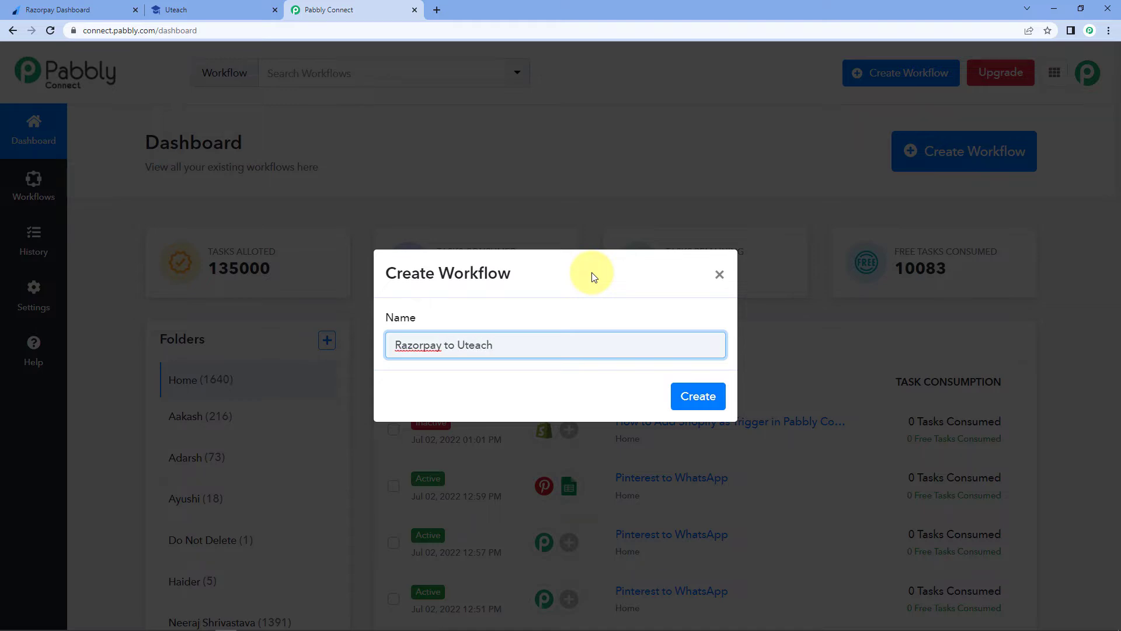
{"action": "left_click", "coordinate": [692, 395]}
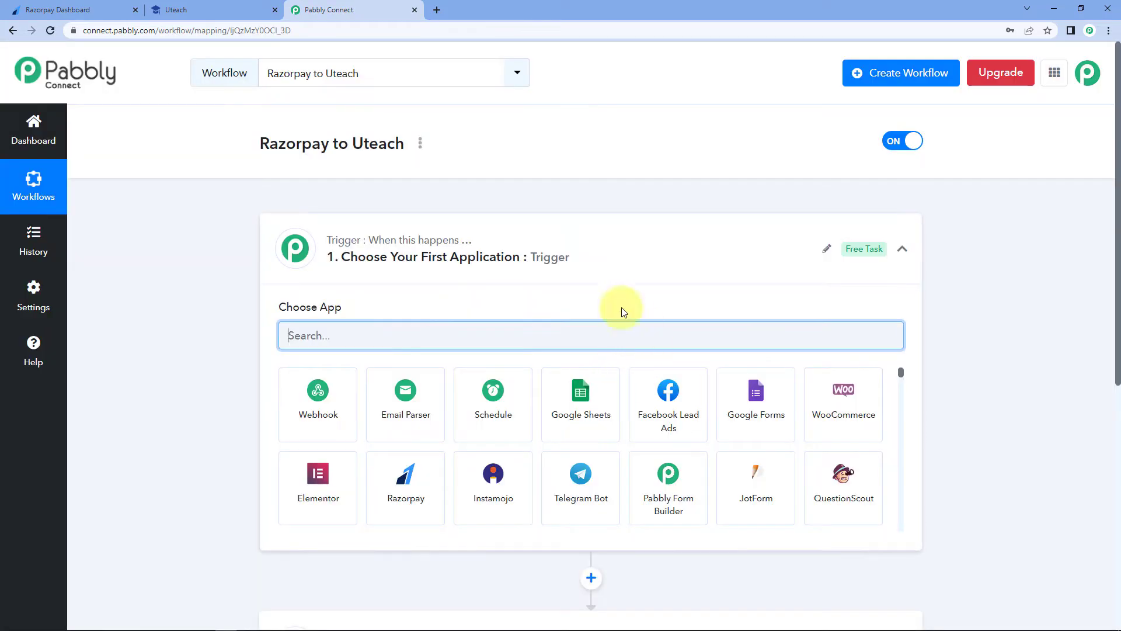
{"action": "left_click", "coordinate": [572, 252]}
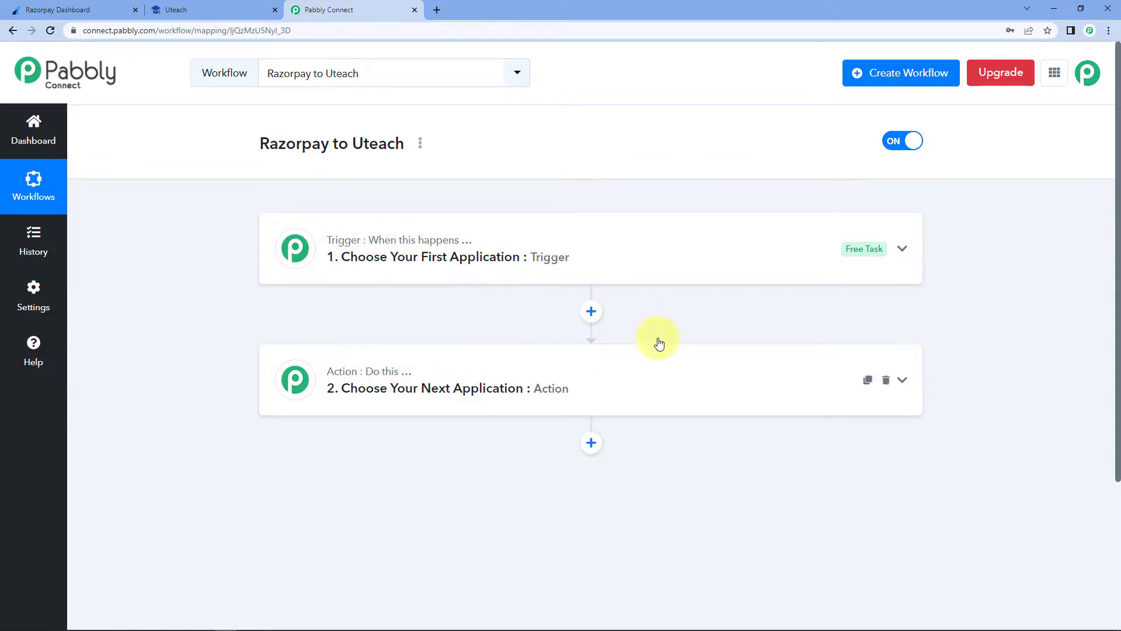
- Set the trigger app to Razorpay with the Payment Captured event
{"action": "left_click", "coordinate": [483, 266]}
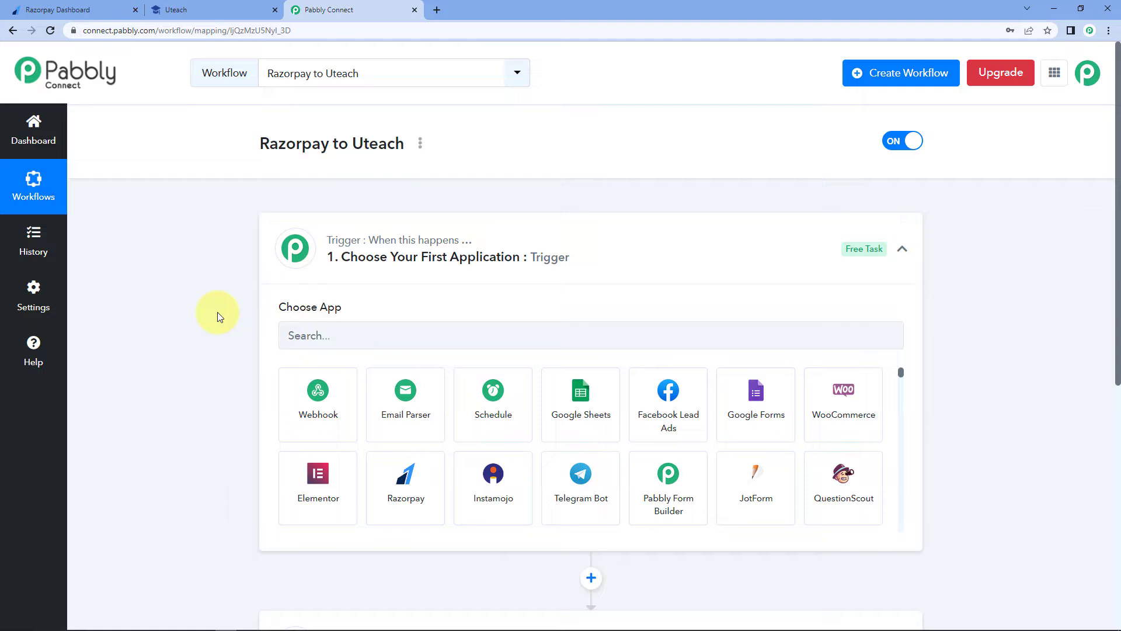
{"action": "scroll", "coordinate": [181, 280], "scroll_direction": "down", "scroll_amount": 2}
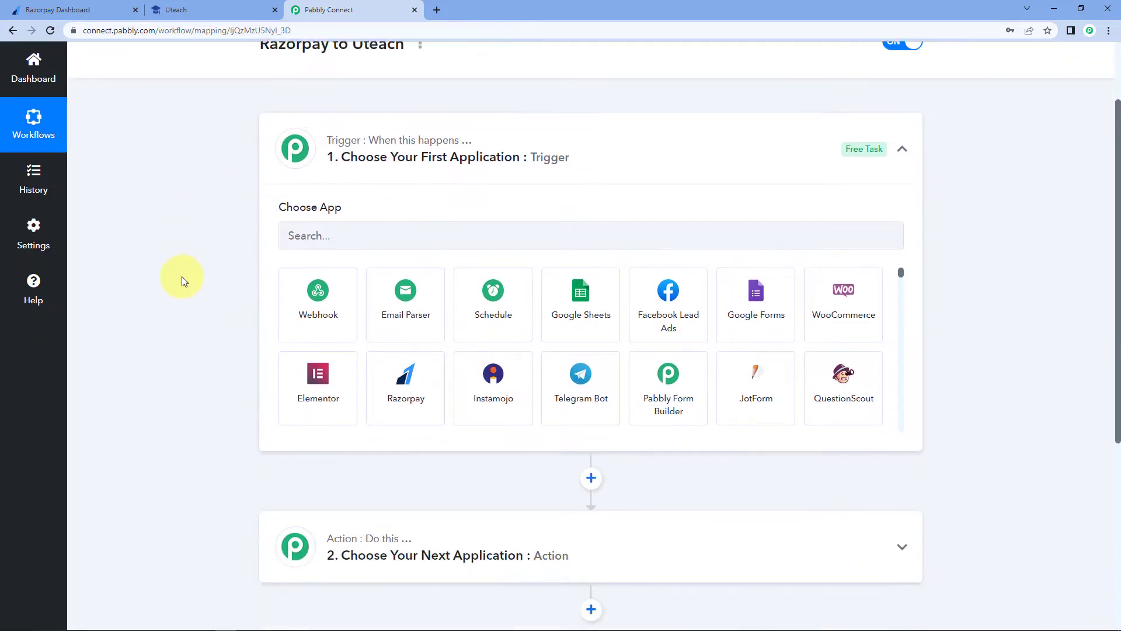
{"action": "scroll", "coordinate": [182, 280], "scroll_direction": "down", "scroll_amount": 1}
{"action": "left_click", "coordinate": [334, 156]}
{"action": "type", "text": "Raz"}
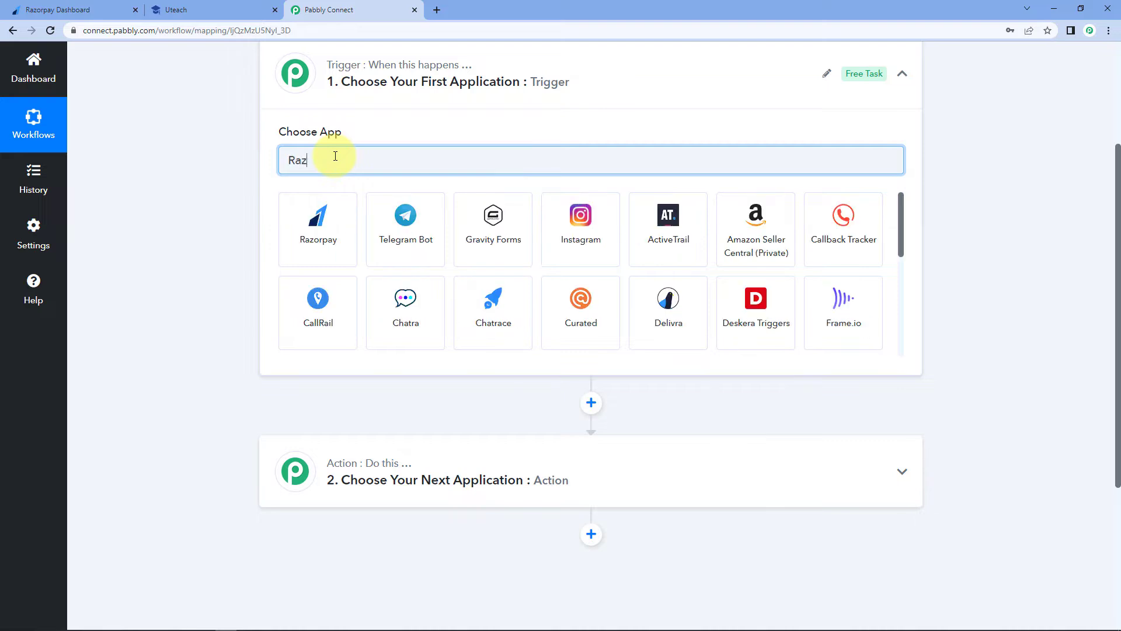
{"action": "left_click", "coordinate": [317, 233]}
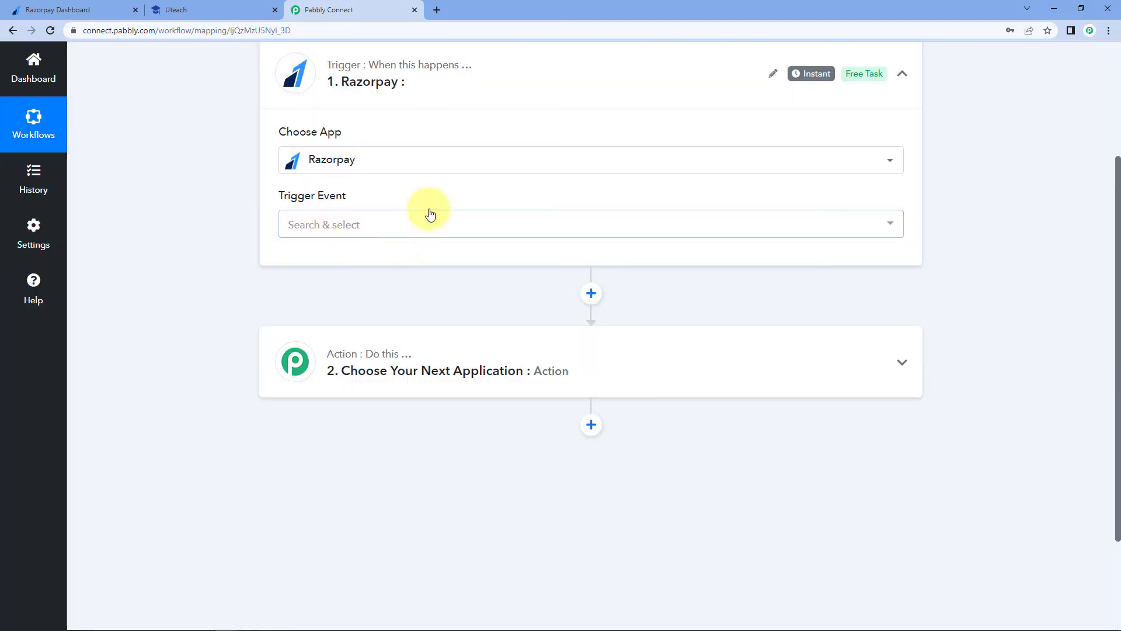
{"action": "left_click", "coordinate": [292, 226]}
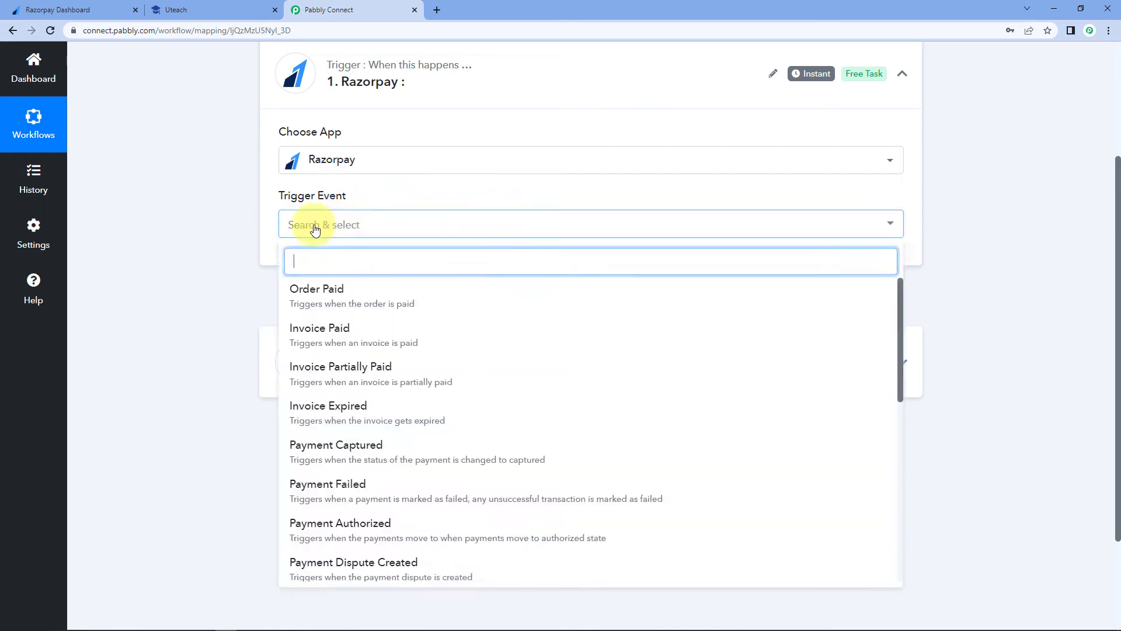
{"action": "left_click", "coordinate": [390, 457]}
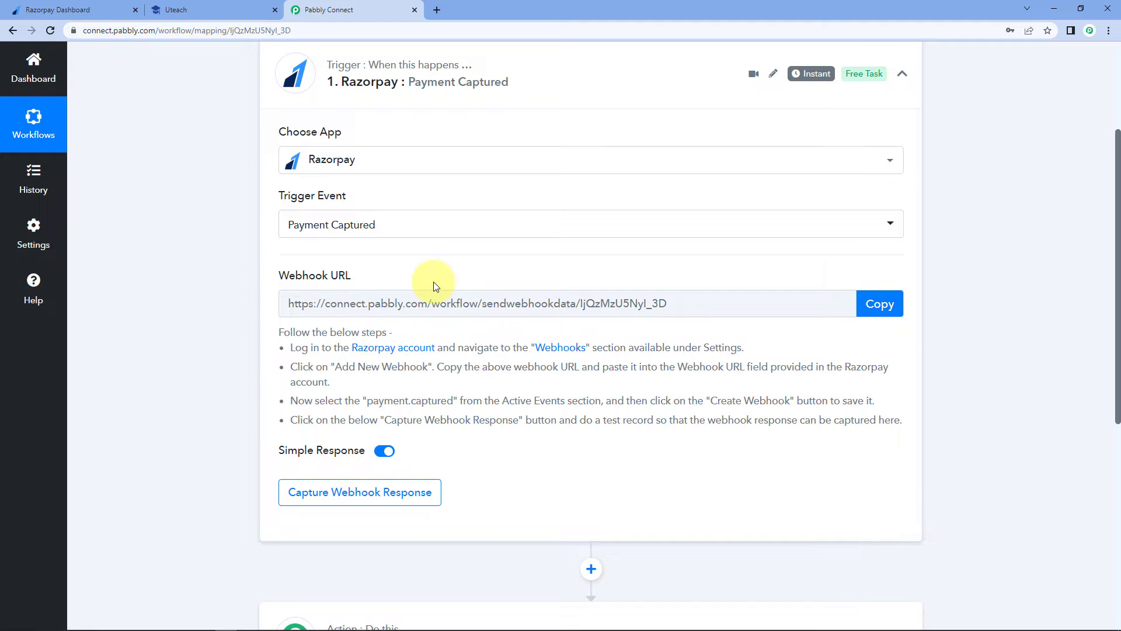
- Copy the Razorpay trigger's webhook URL while reading the setup instructions
{"action": "left_click", "coordinate": [866, 311]}
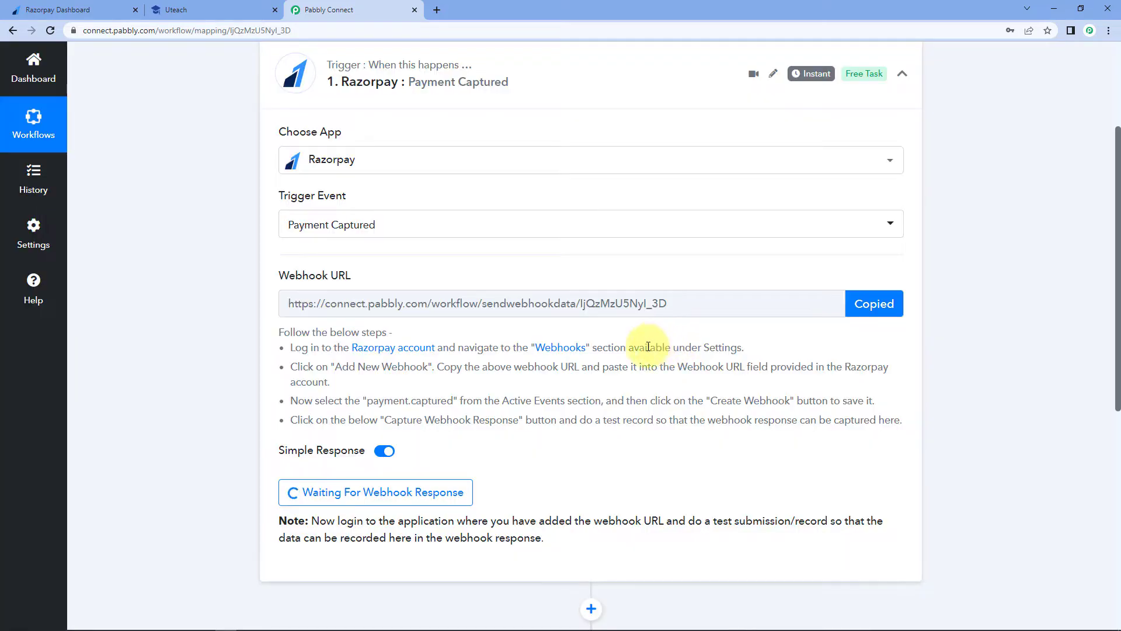
{"action": "left_click_drag", "start_coordinate": [268, 334], "coordinate": [850, 426]}
{"action": "left_click", "coordinate": [801, 426]}
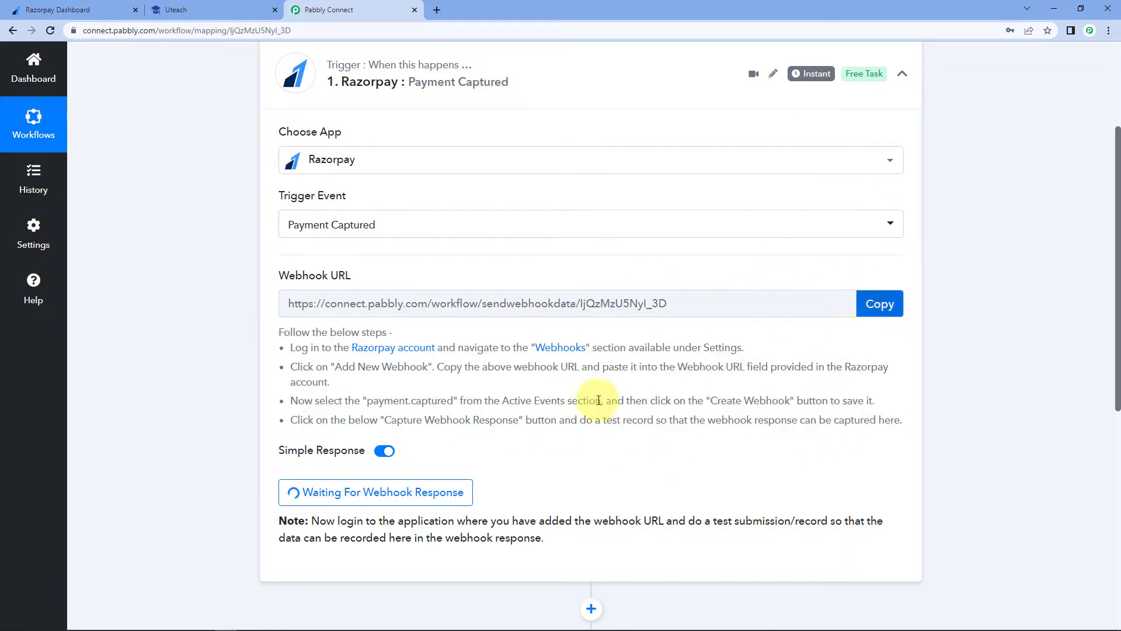
- In the Razorpay Dashboard, open Settings > Webhooks and start adding a new webhook
{"action": "left_click", "coordinate": [76, 9]}
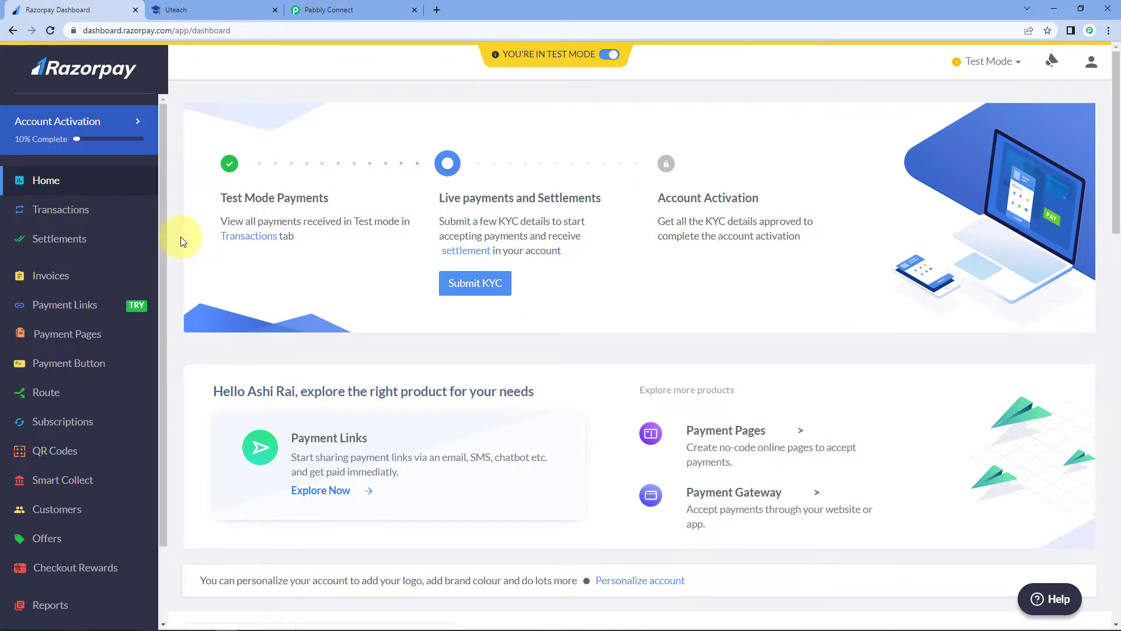
{"action": "scroll", "coordinate": [112, 343], "scroll_direction": "down", "scroll_amount": 5}
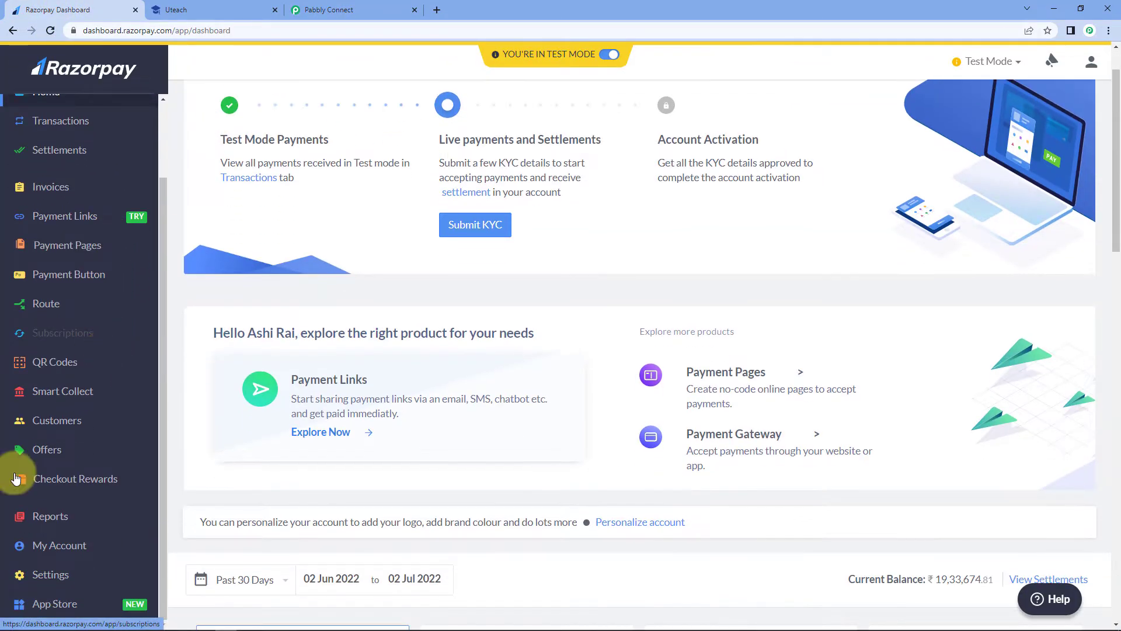
{"action": "left_click", "coordinate": [57, 580]}
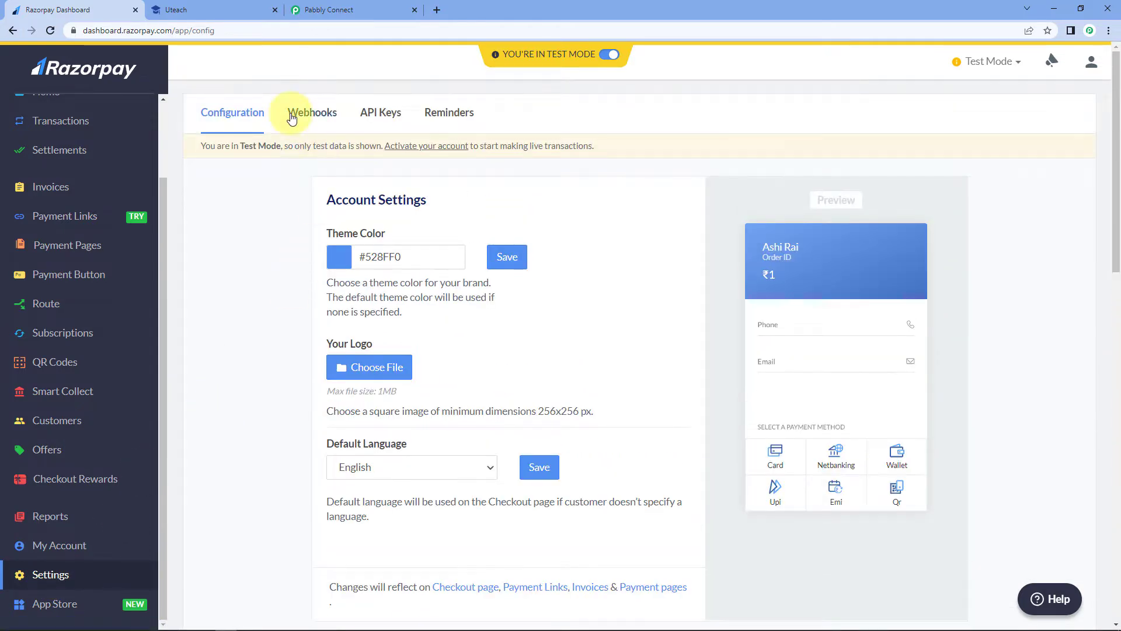
{"action": "left_click", "coordinate": [316, 116]}
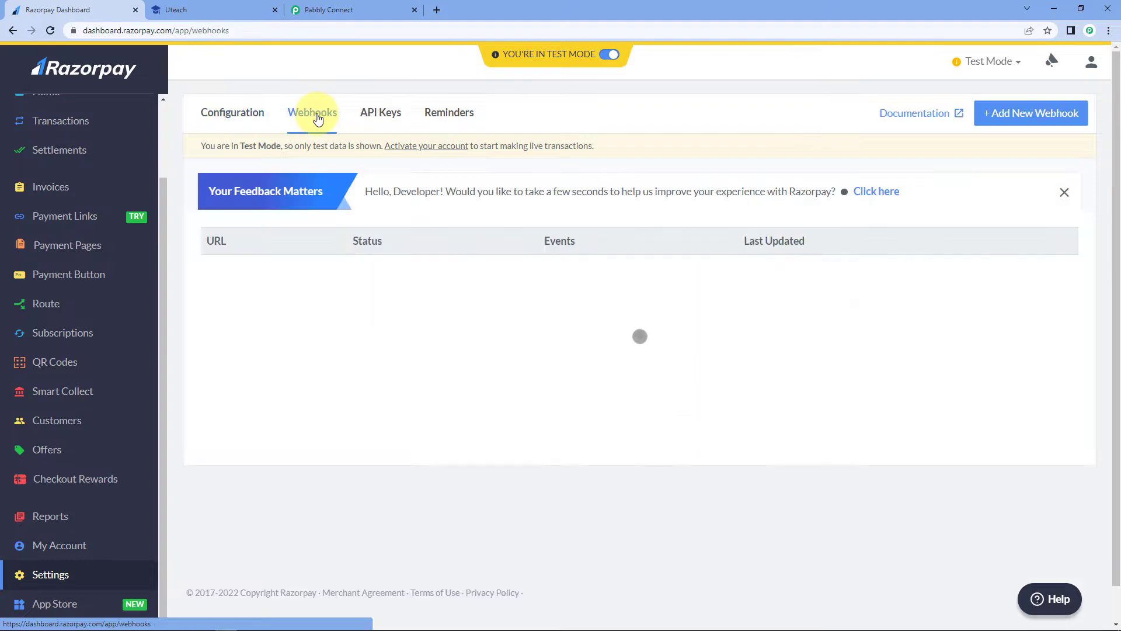
{"action": "left_click", "coordinate": [1033, 117]}
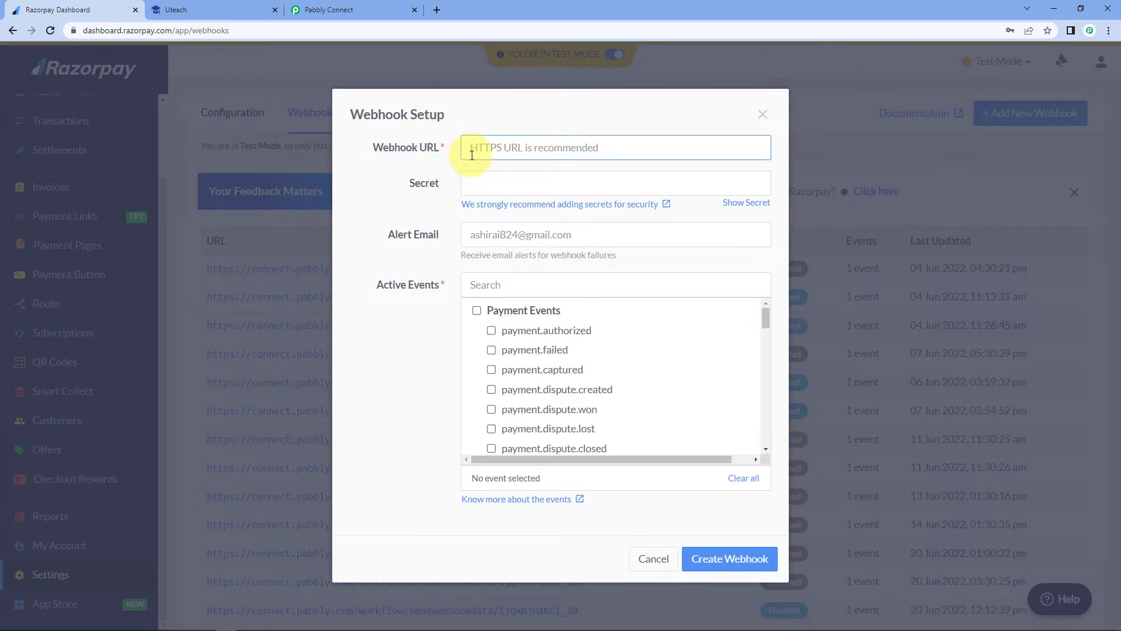
- Paste the Pabbly webhook URL, subscribe to payment.captured, and create the webhook
{"action": "right_click", "coordinate": [474, 147]}
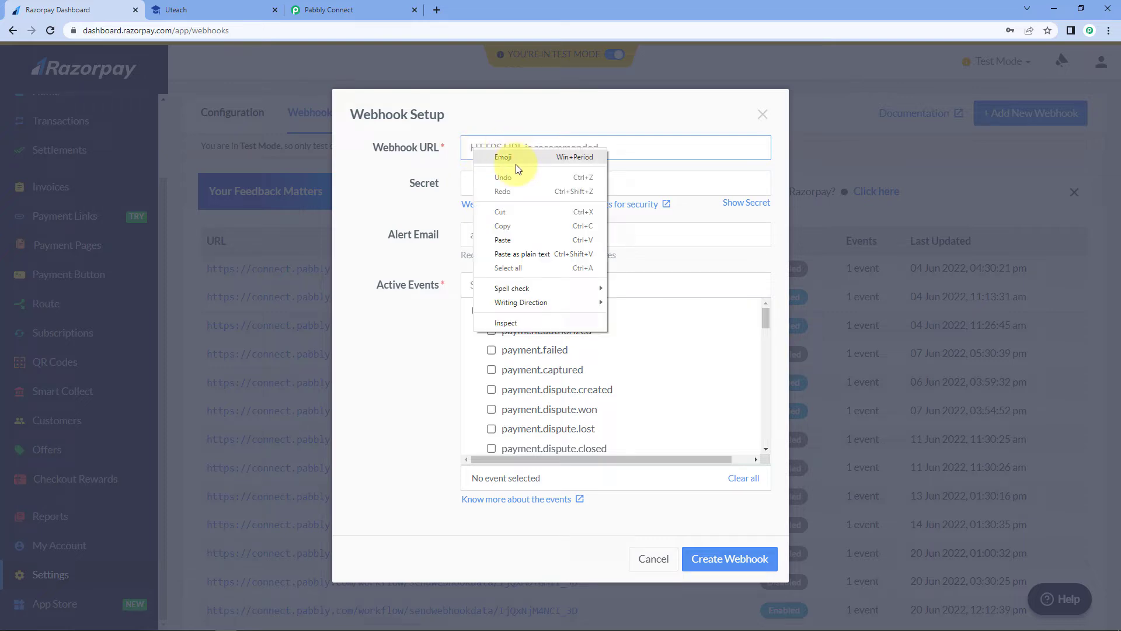
{"action": "left_click", "coordinate": [506, 233]}
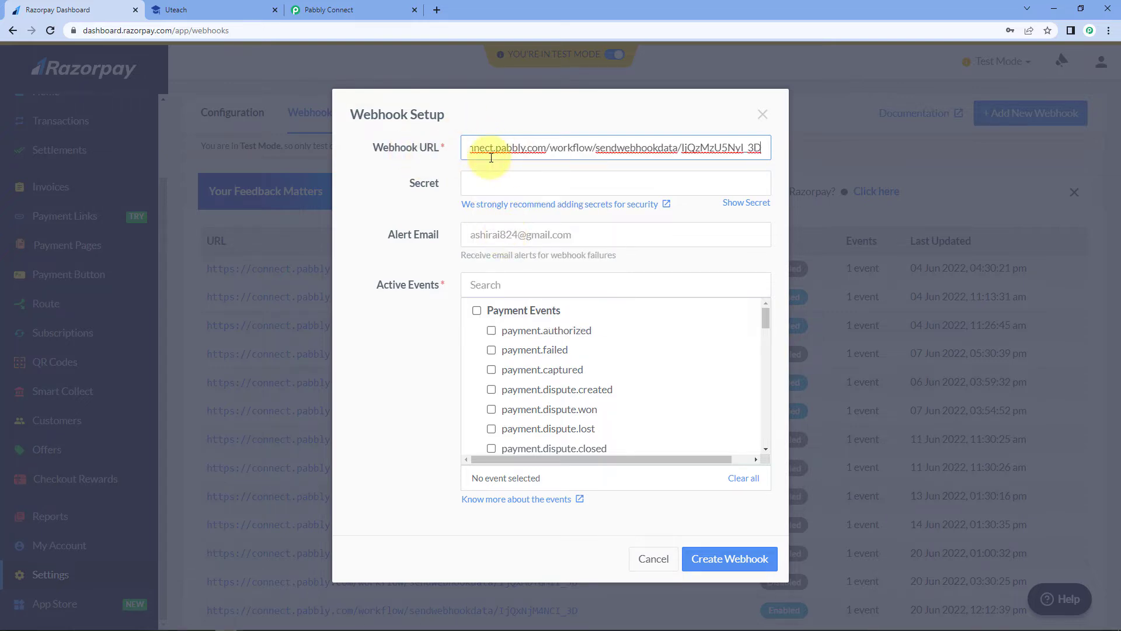
{"action": "left_click", "coordinate": [441, 173]}
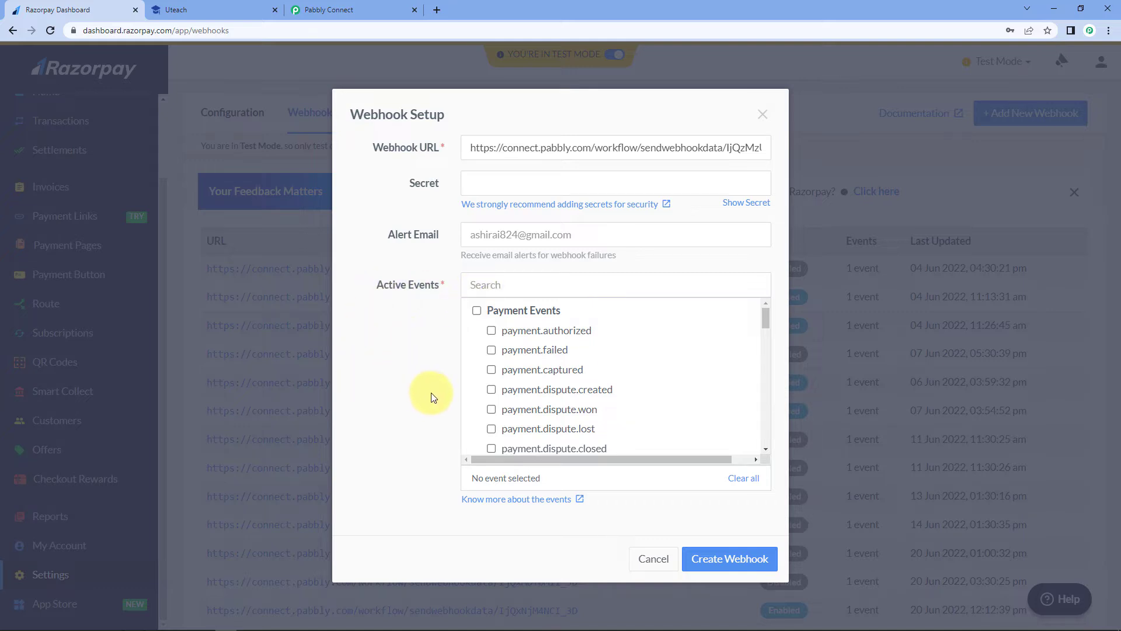
{"action": "left_click", "coordinate": [491, 370]}
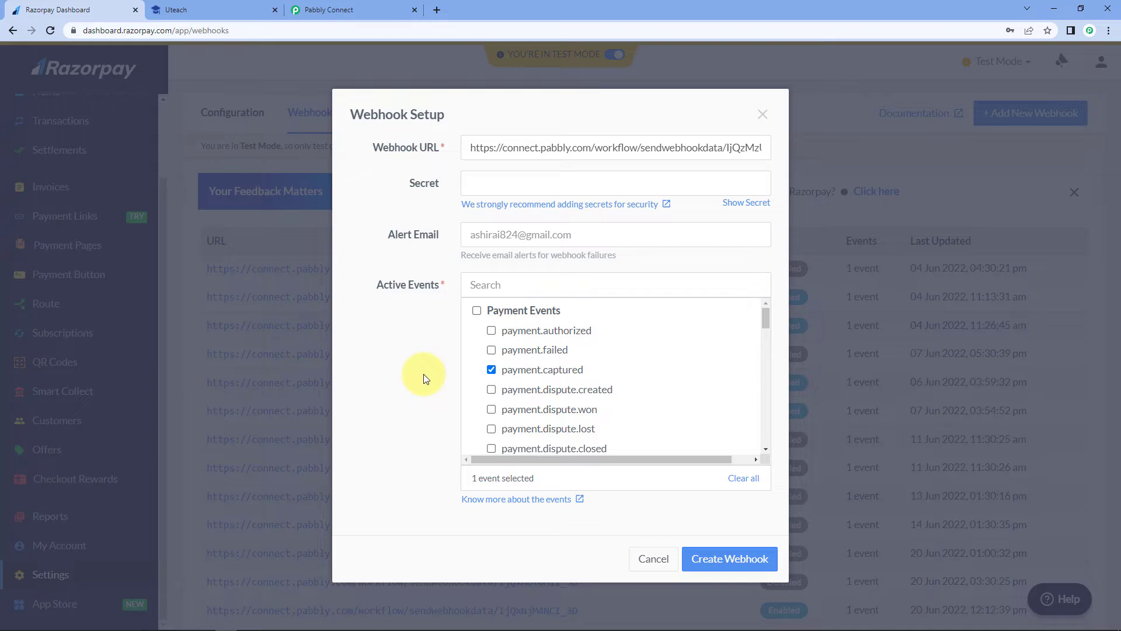
{"action": "left_click", "coordinate": [350, 8]}
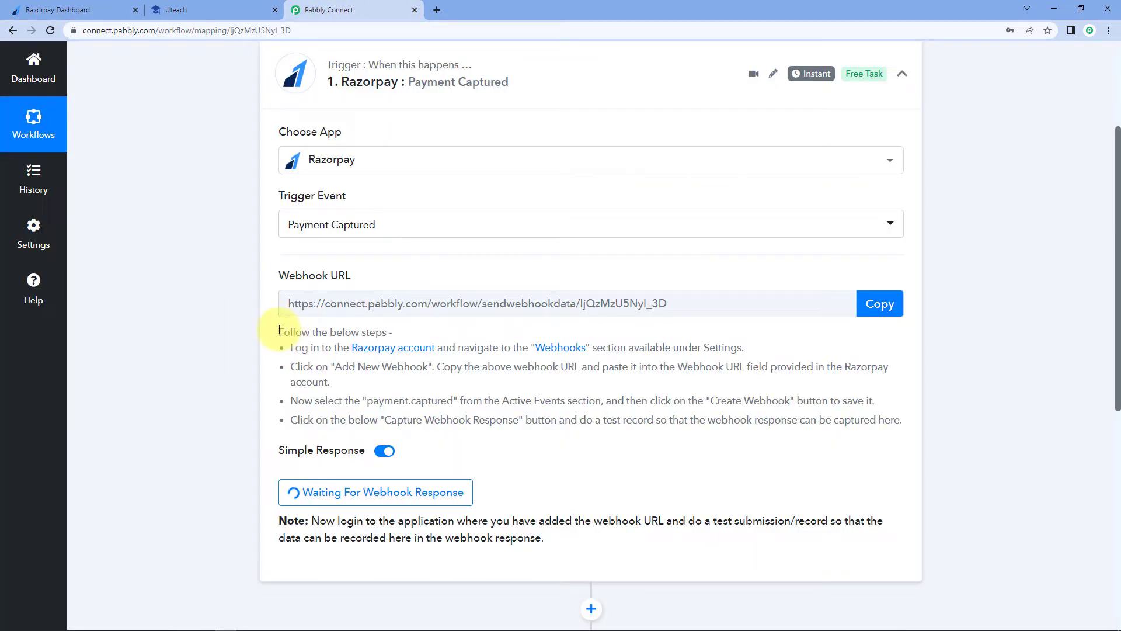
{"action": "left_click", "coordinate": [76, 9]}
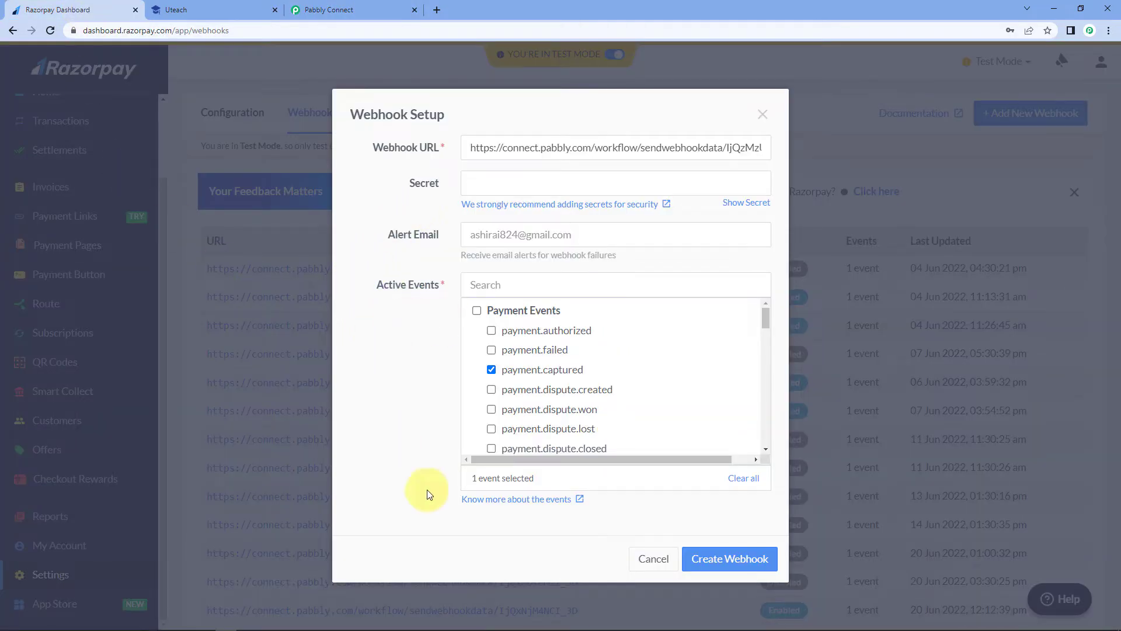
{"action": "left_click", "coordinate": [740, 565]}
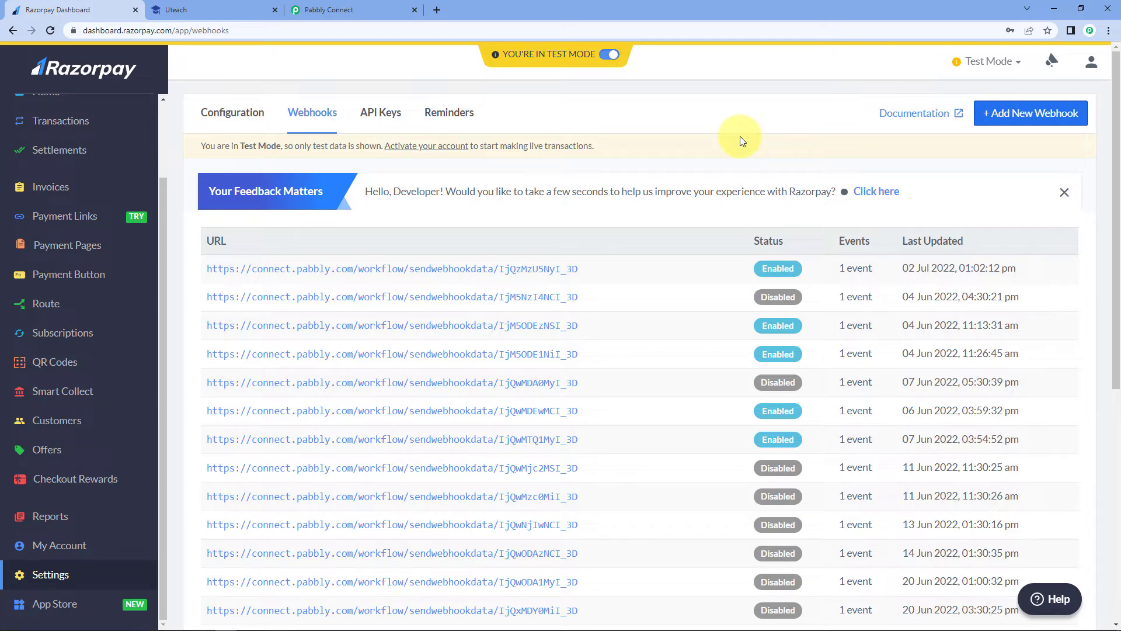
- Copy the Buy Online PHP Course for Beginners payment page link and open it in an incognito window
{"action": "scroll", "coordinate": [73, 304], "scroll_direction": "up", "scroll_amount": 2}
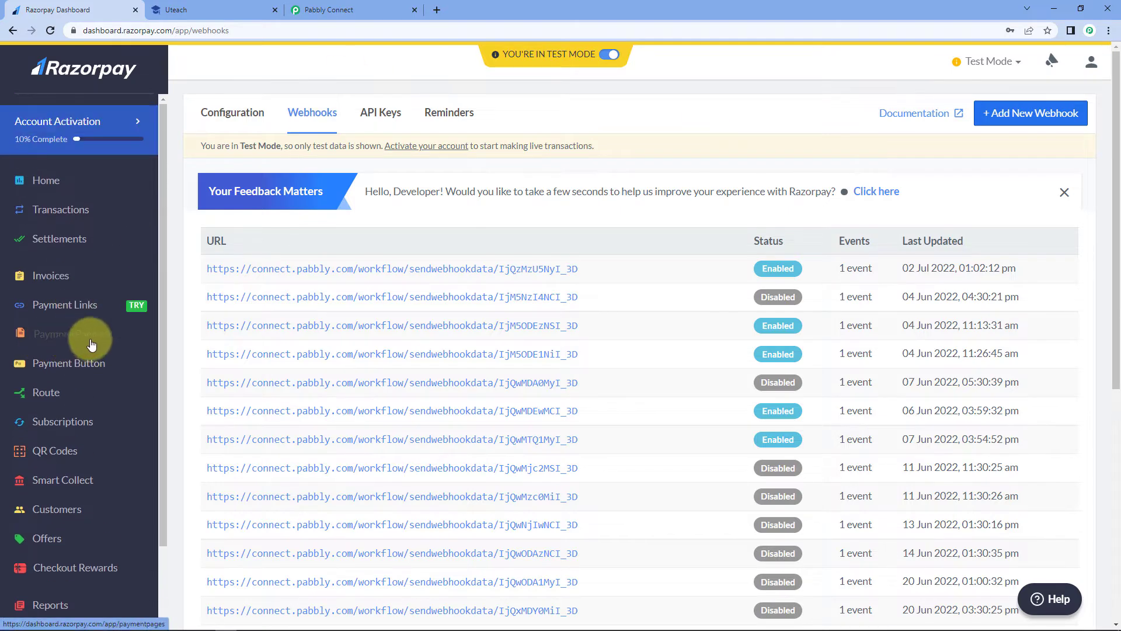
{"action": "left_click", "coordinate": [74, 342]}
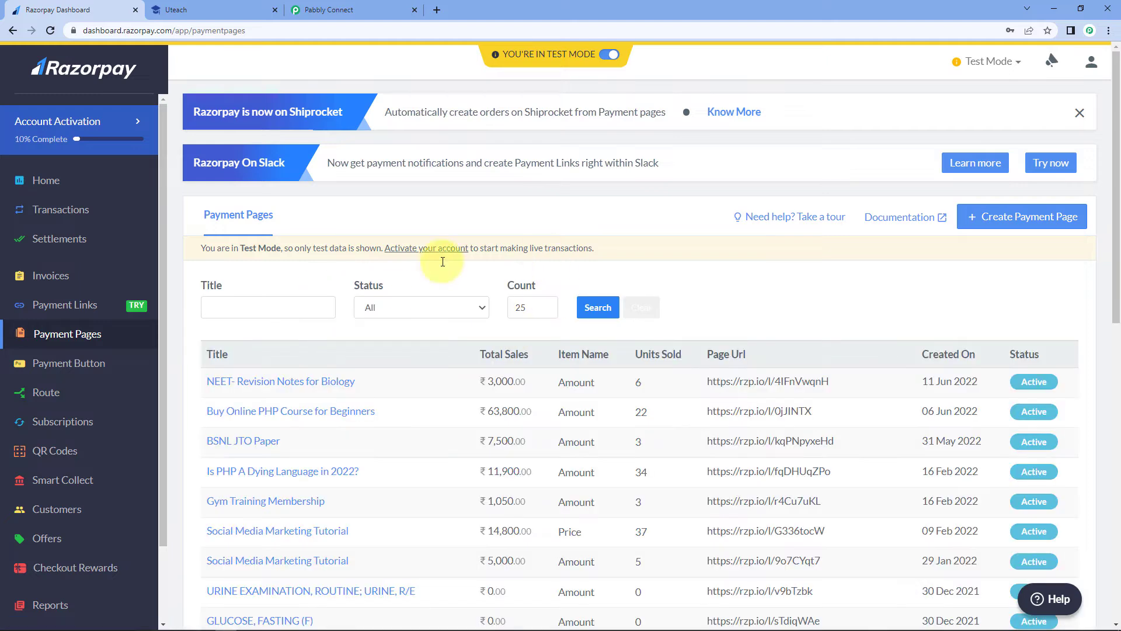
{"action": "scroll", "coordinate": [735, 258], "scroll_direction": "down", "scroll_amount": 1}
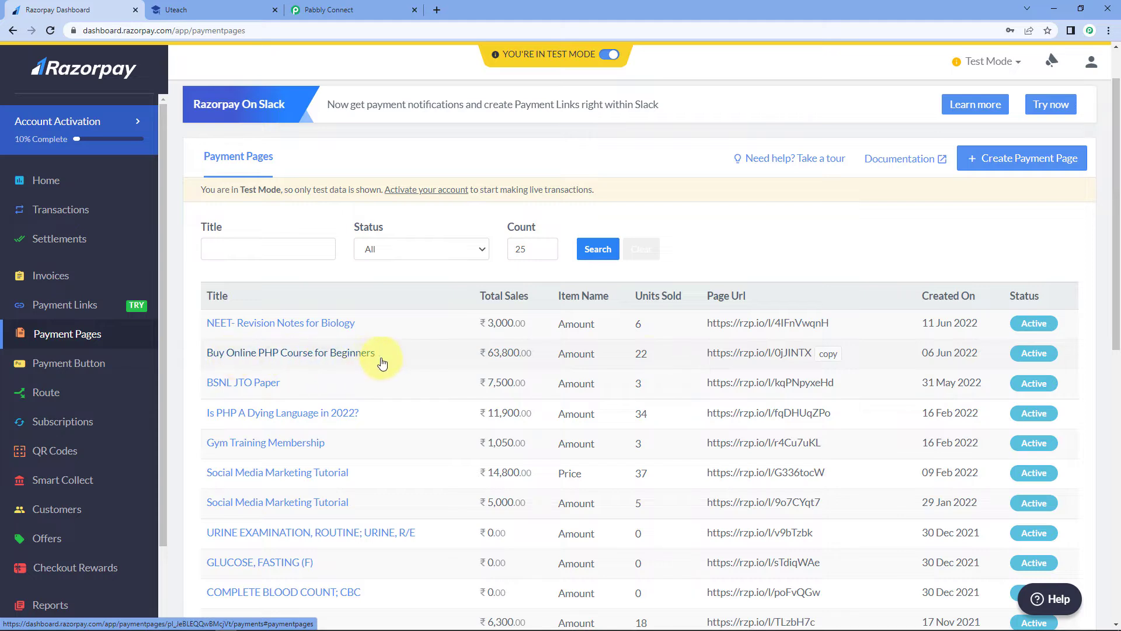
{"action": "left_click", "coordinate": [828, 354]}
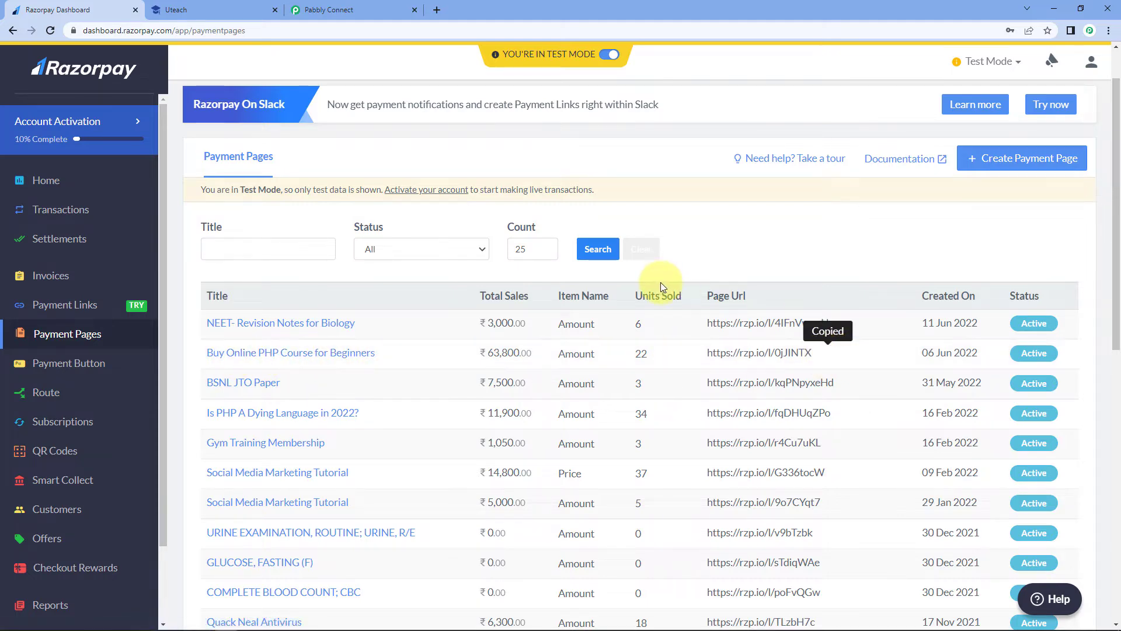
{"action": "key", "text": "ctrl+shift+n"}
{"action": "key", "text": "ctrl+v"}
{"action": "key", "text": "Return"}
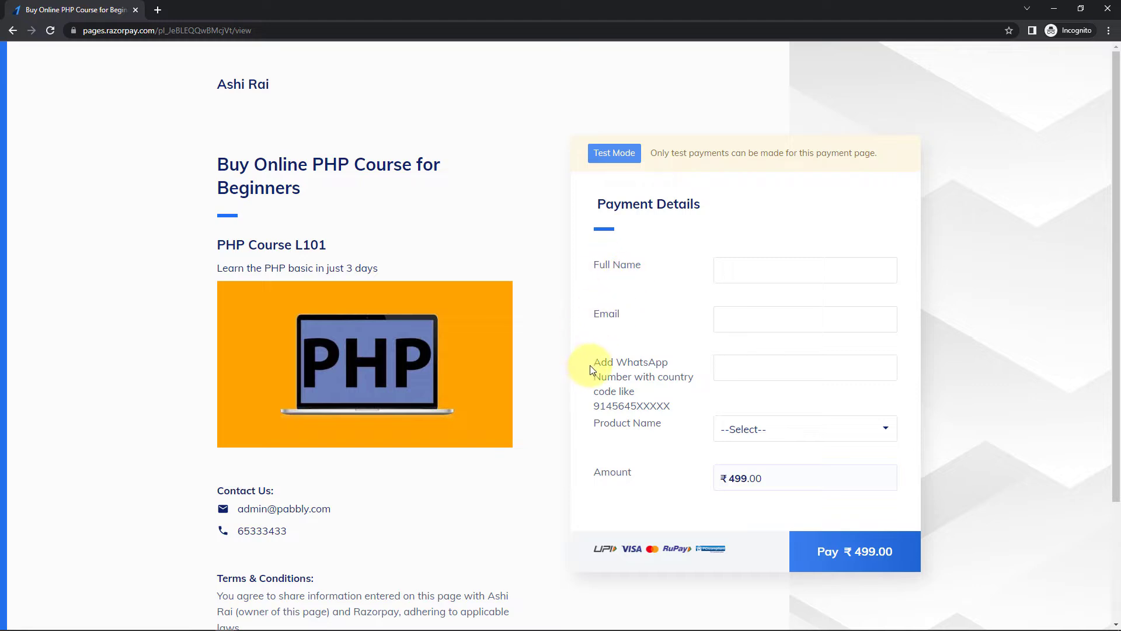
- Fill in the buyer's full name, e-mail address and WhatsApp number on the payment form
{"action": "left_click_drag", "start_coordinate": [628, 363], "coordinate": [668, 369]}
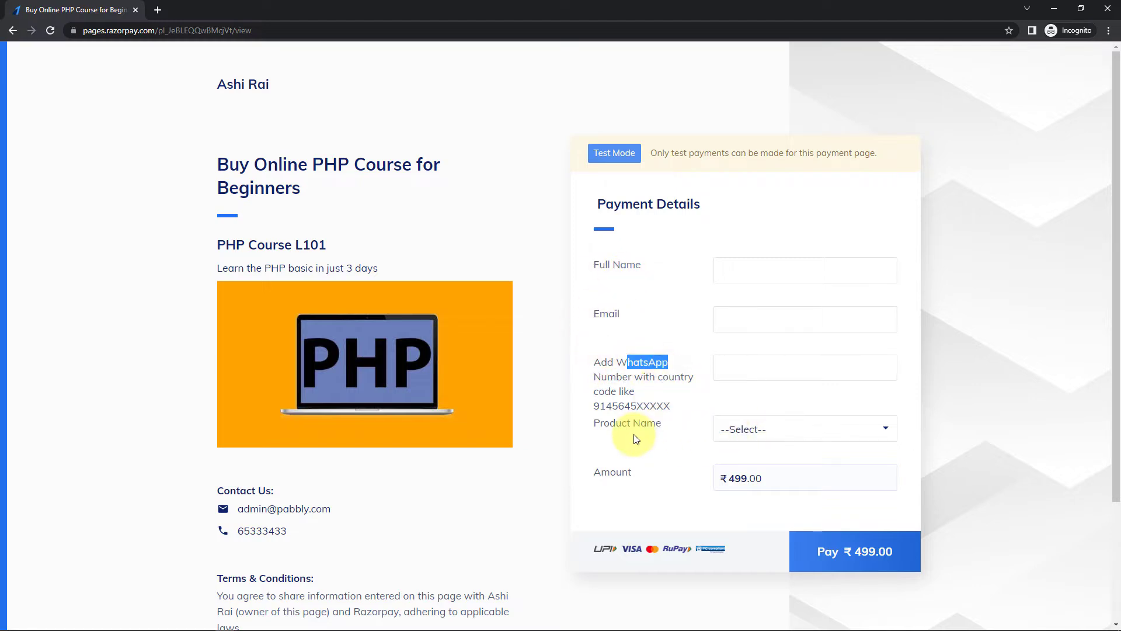
{"action": "left_click", "coordinate": [761, 431]}
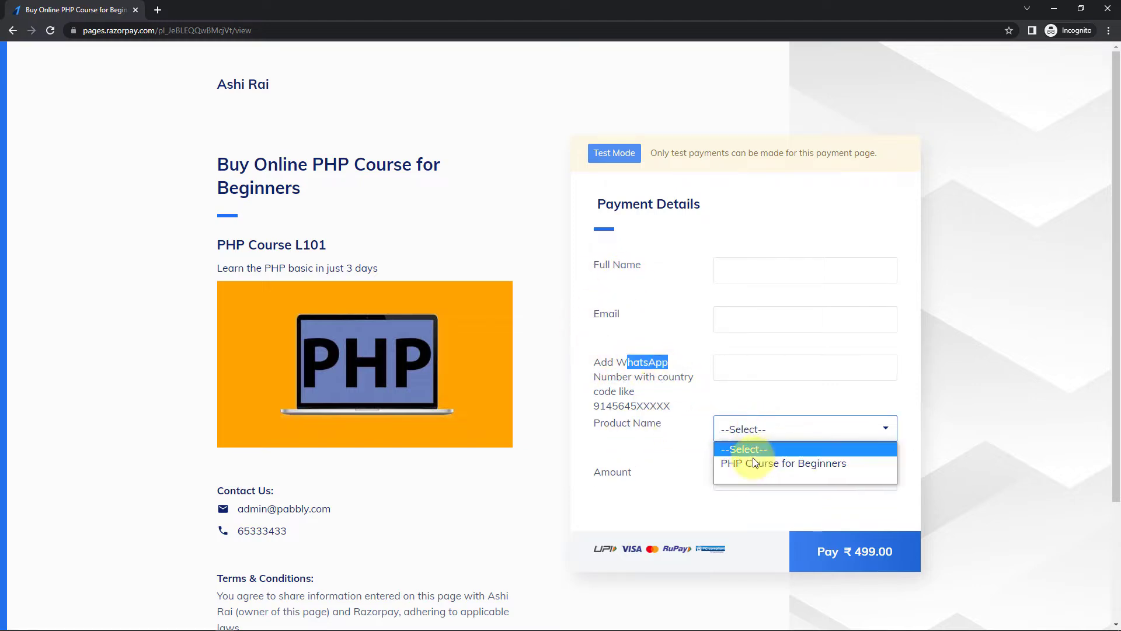
{"action": "left_click", "coordinate": [663, 450]}
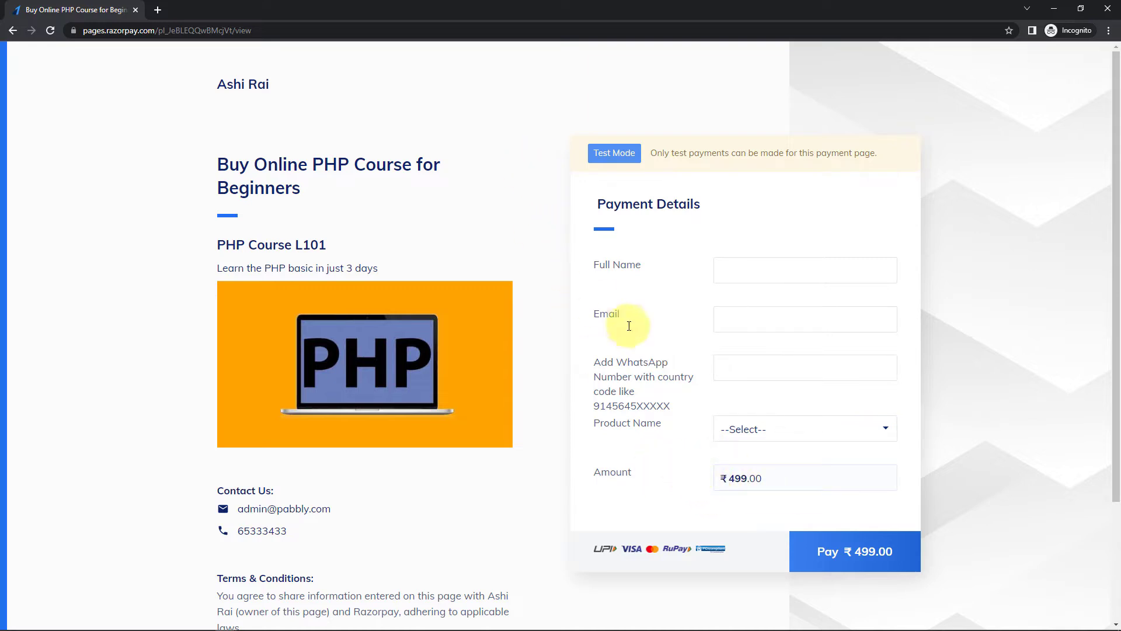
{"action": "left_click", "coordinate": [734, 270]}
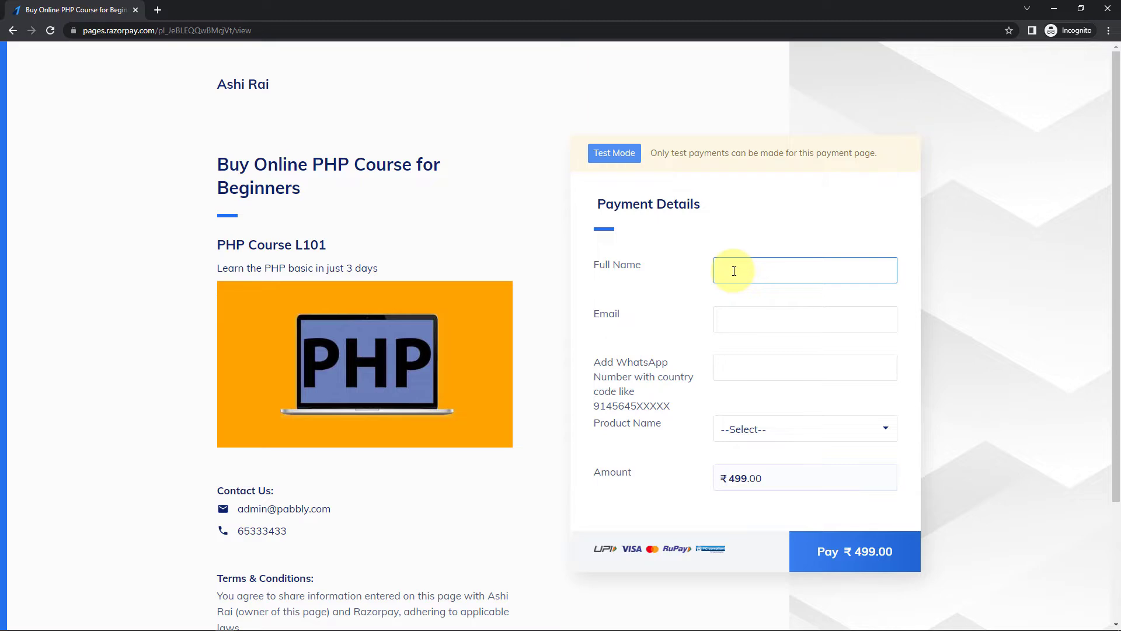
{"action": "key", "text": "Tab"}
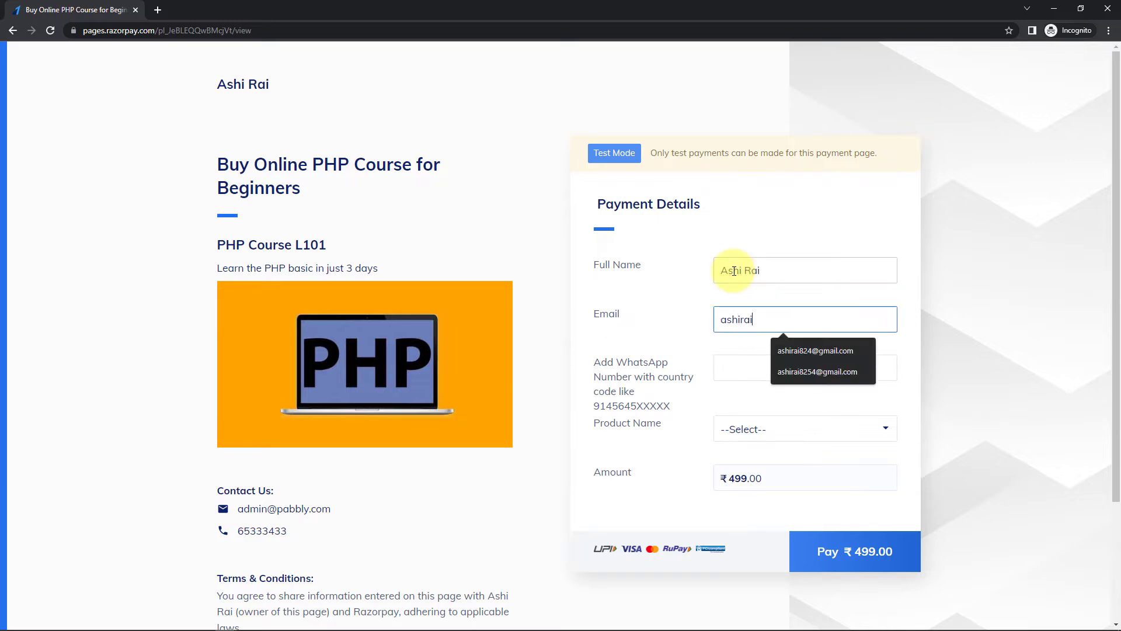
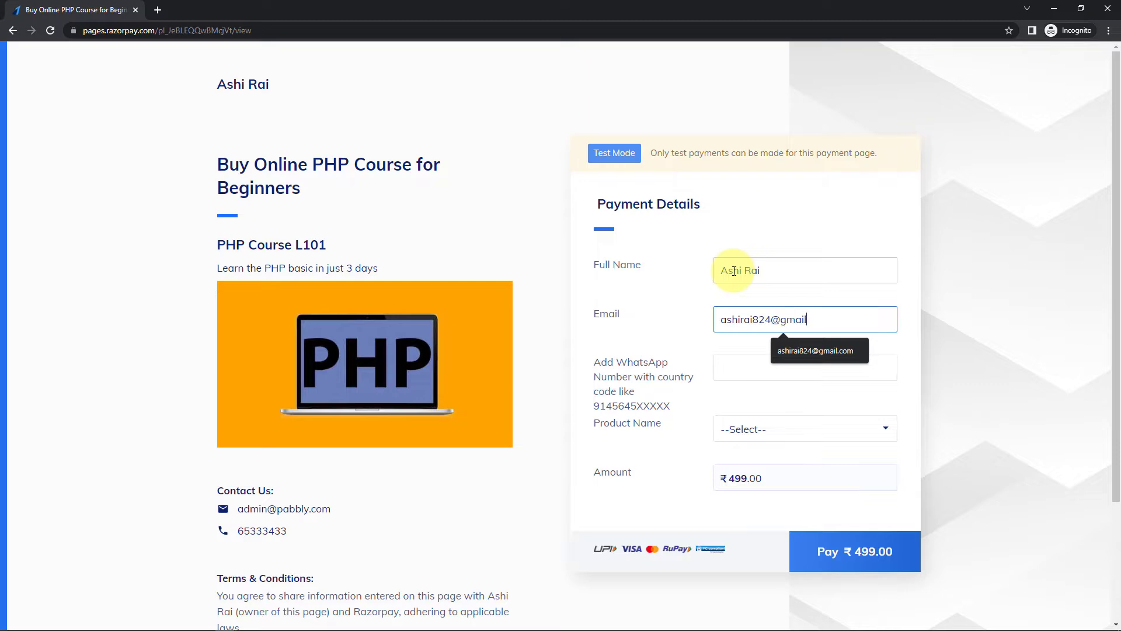
{"action": "left_click", "coordinate": [777, 368]}
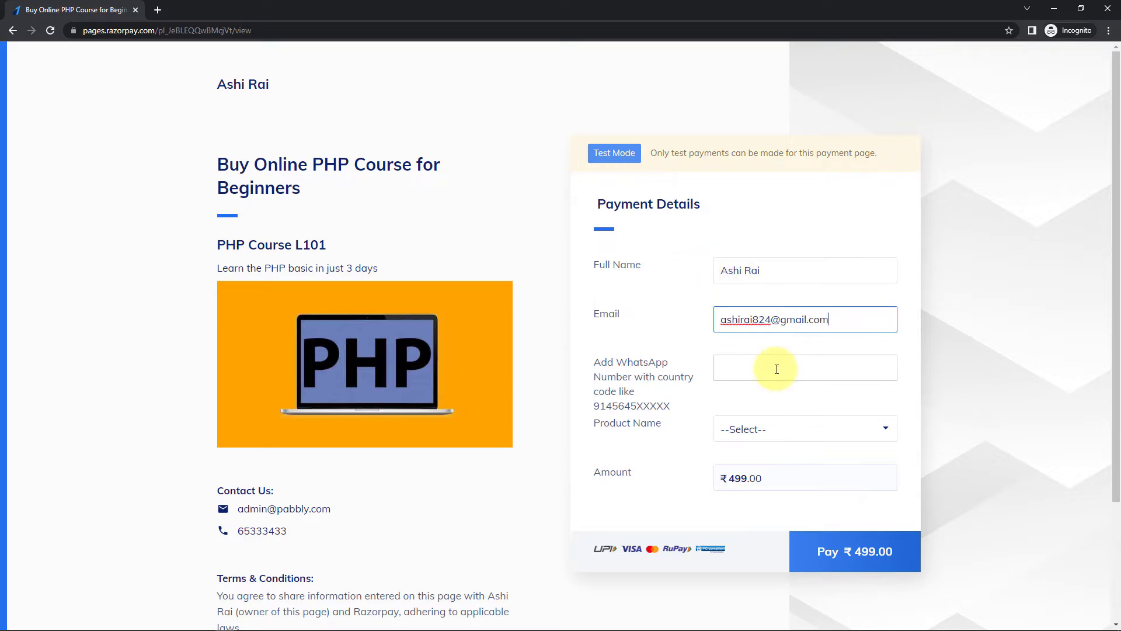
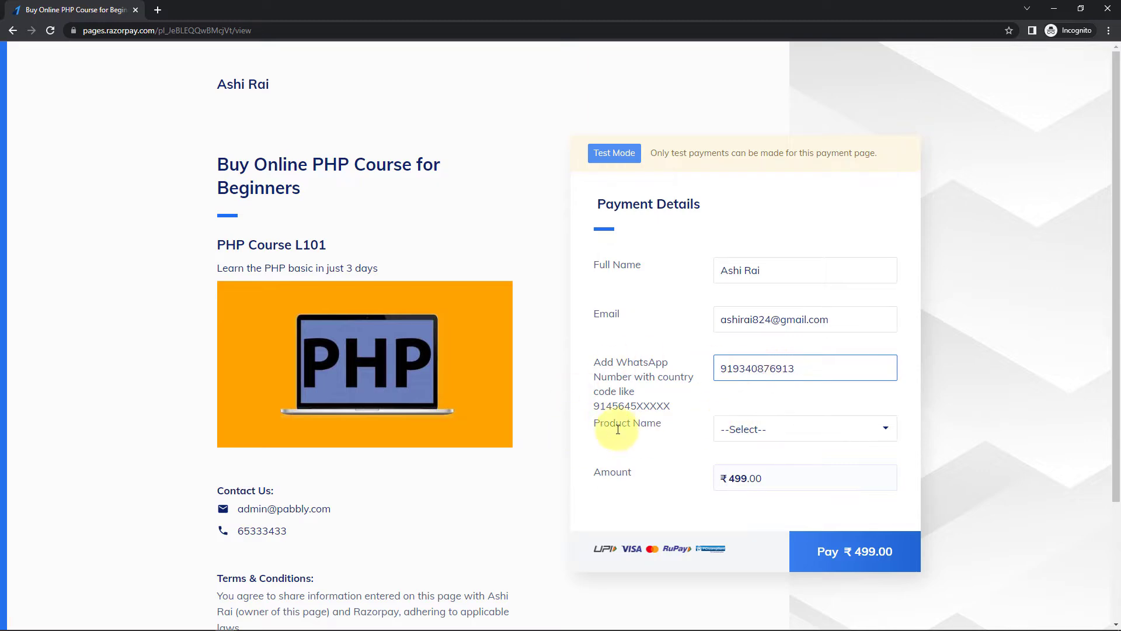
- Select PHP Course for Beginners as the product and proceed to pay ₹499.00
{"action": "left_click", "coordinate": [726, 438]}
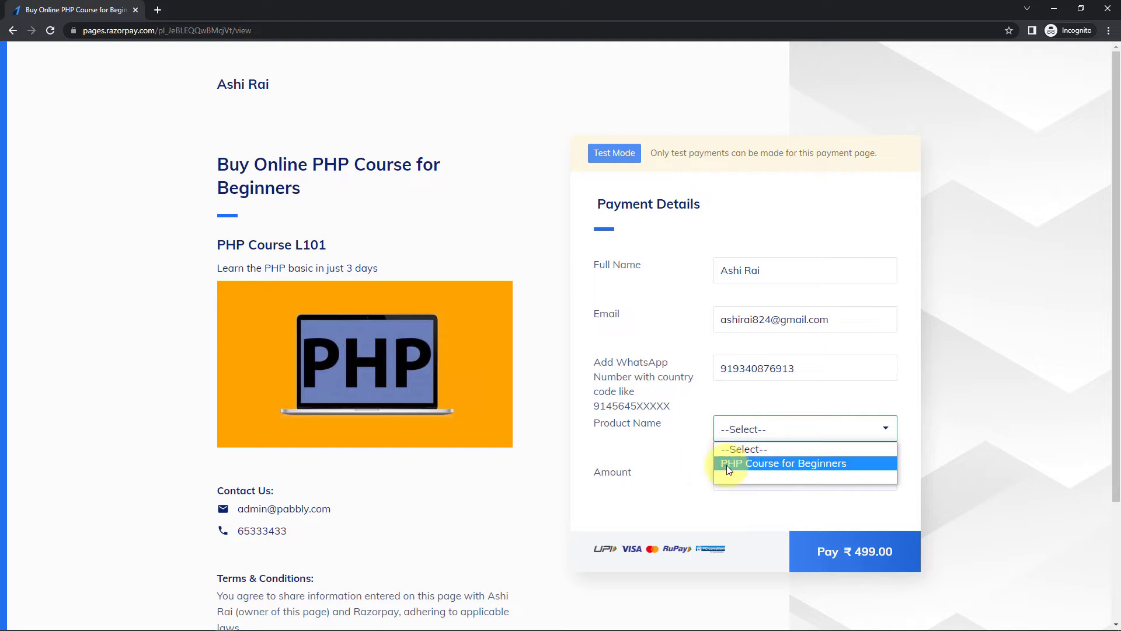
{"action": "left_click", "coordinate": [793, 463]}
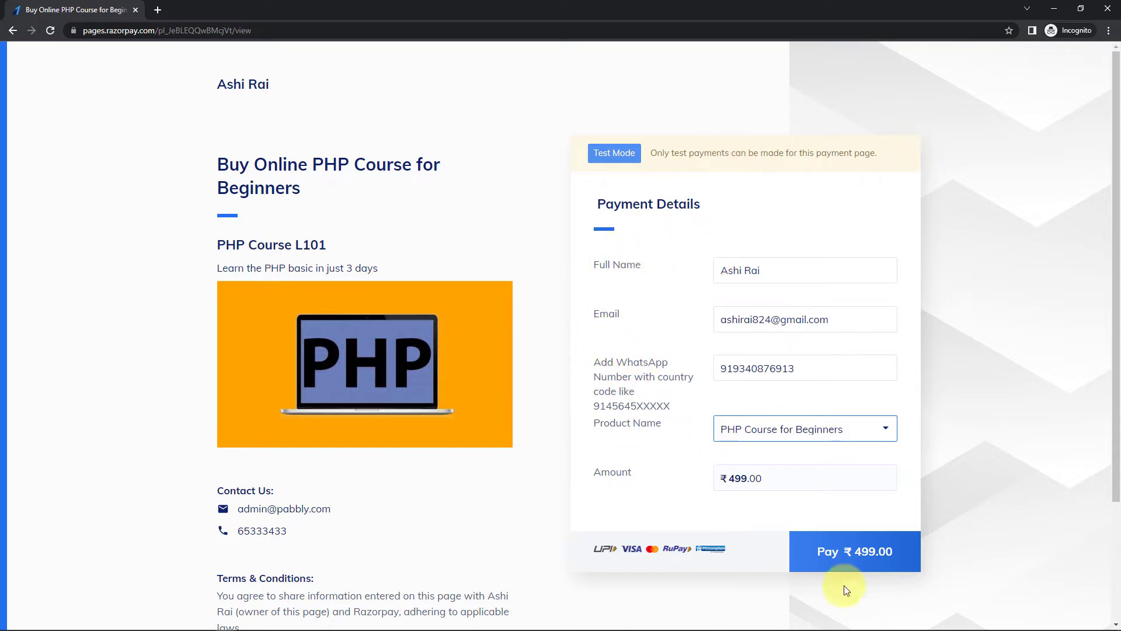
{"action": "left_click", "coordinate": [868, 560]}
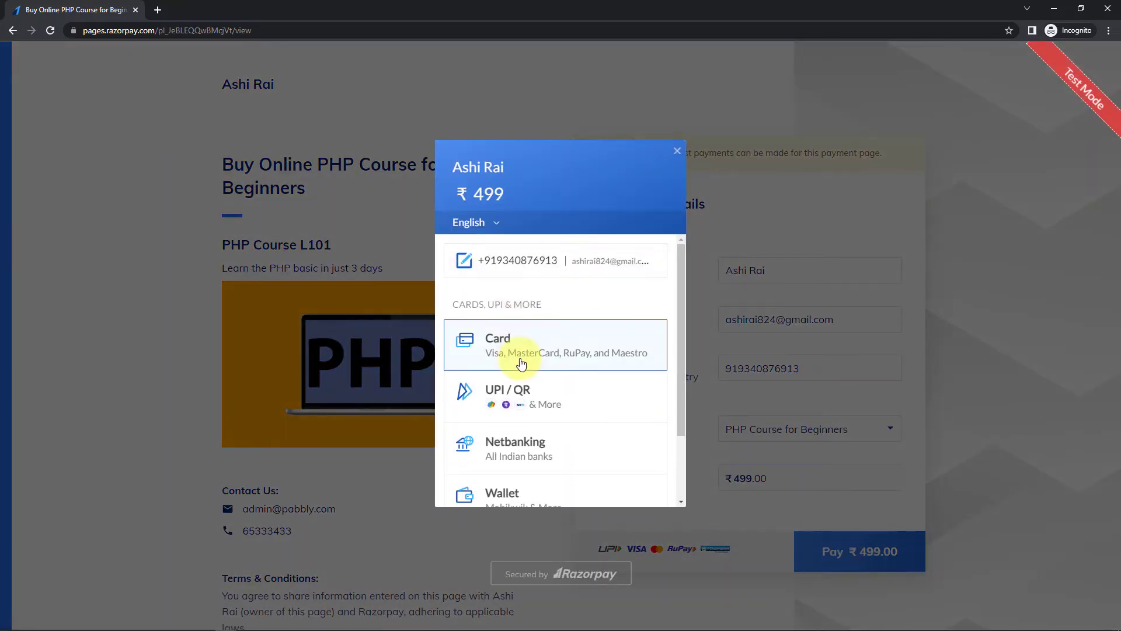
- Pay by card with the test card number, holder name and CVV, unticking Save card
{"action": "left_click", "coordinate": [455, 363]}
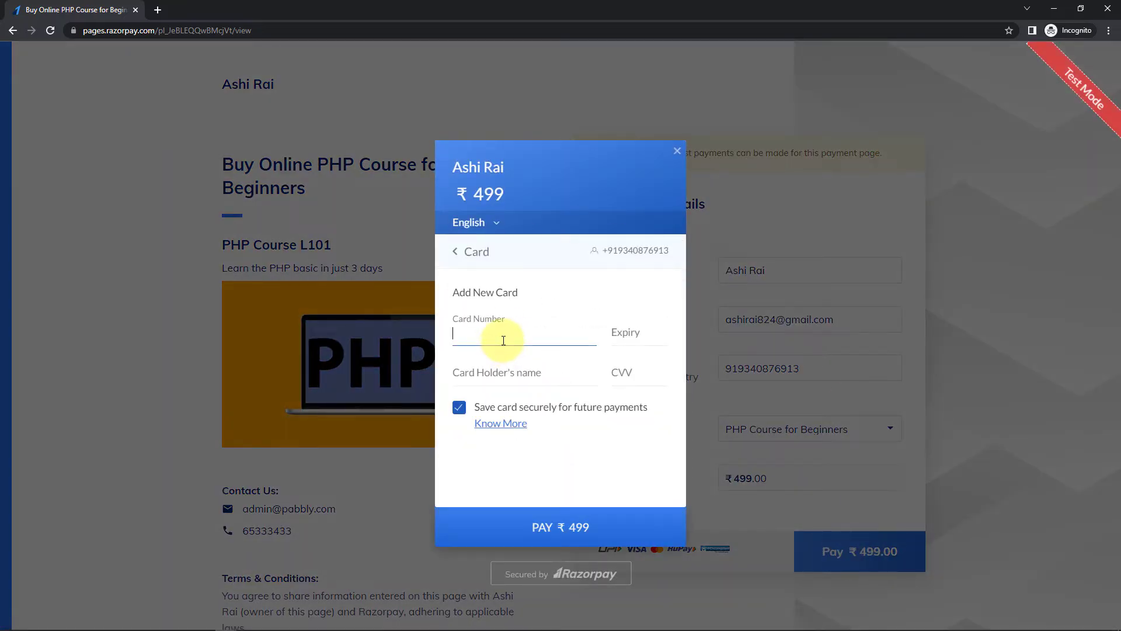
{"action": "type", "text": "4111111111111111"}
{"action": "type", "text": "12 /"}
{"action": "key", "text": "Tab"}
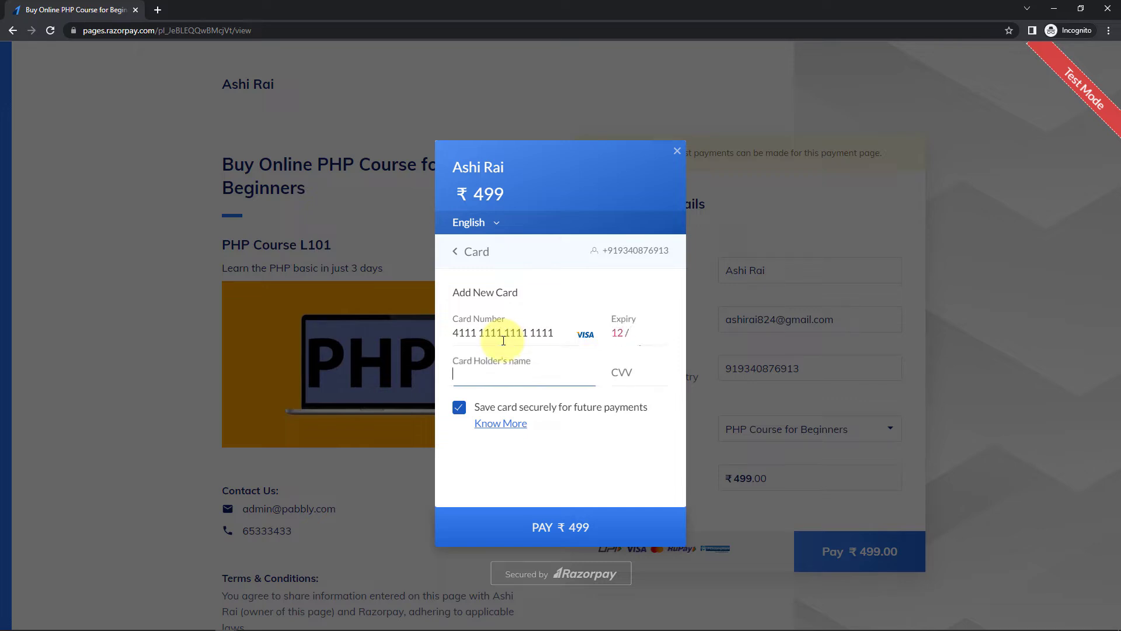
{"action": "type", "text": "Ashi"}
{"action": "key", "text": "Tab"}
{"action": "type", "text": "123"}
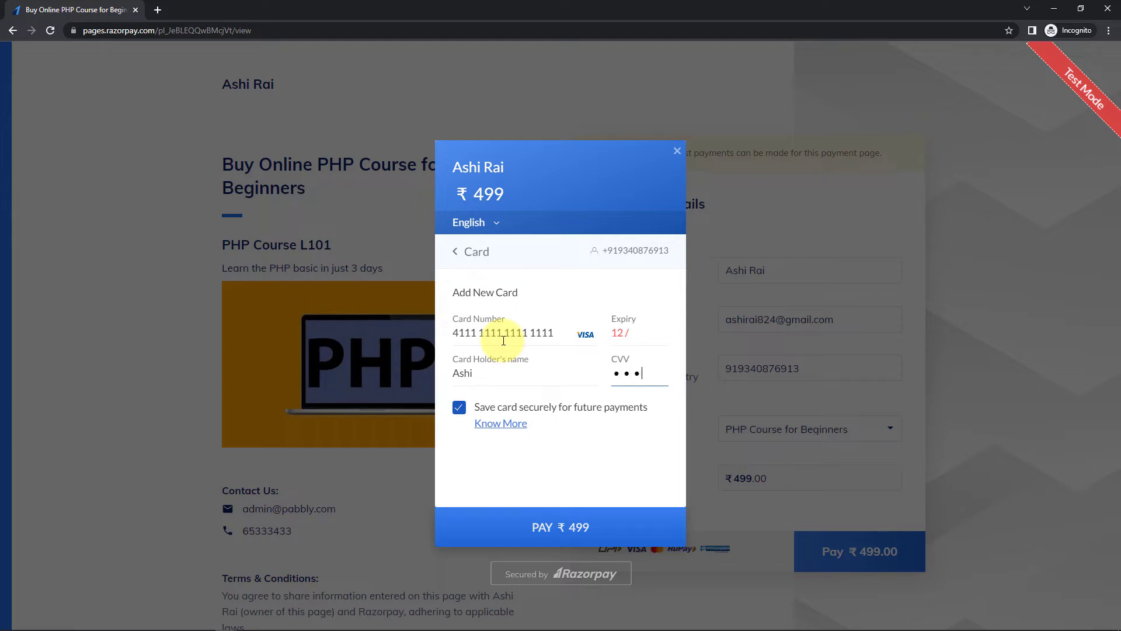
{"action": "left_click", "coordinate": [459, 407]}
{"action": "left_click", "coordinate": [597, 528]}
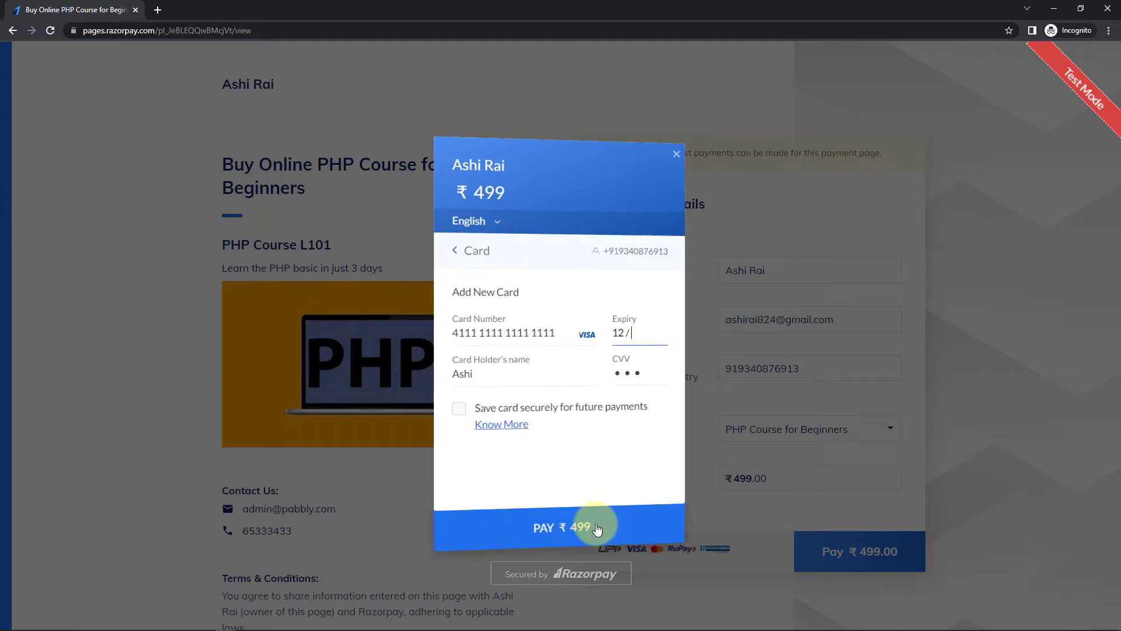
- Fix the card expiry to 12/25, complete payment with the test OTP, and minimize the incognito window
{"action": "type", "text": "12"}
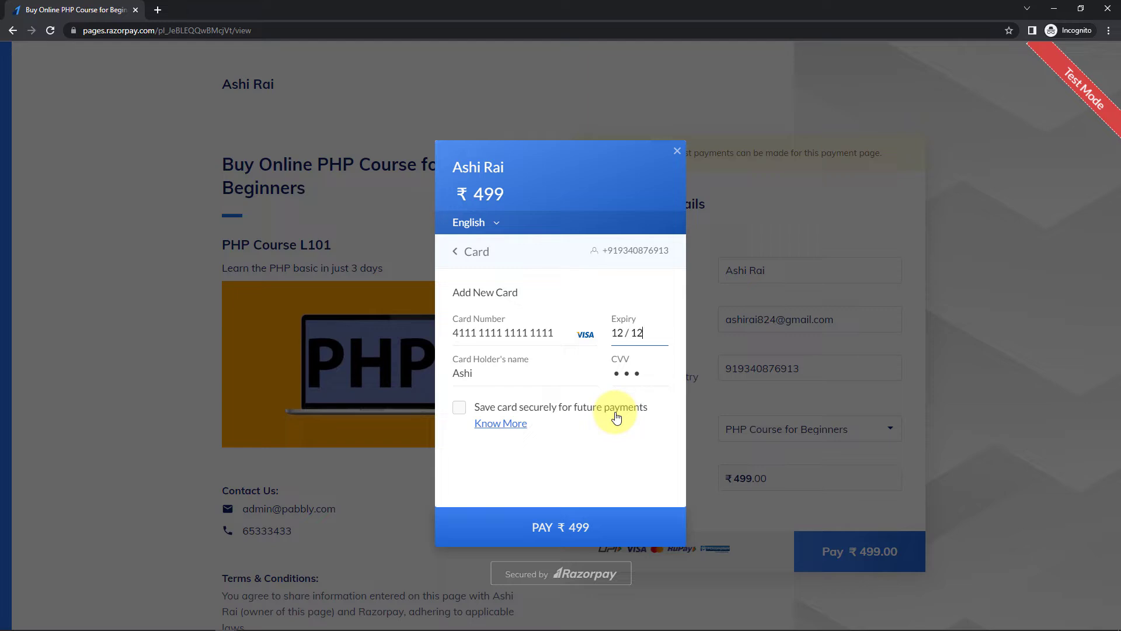
{"action": "key", "text": "BackSpace"}
{"action": "key", "text": "BackSpace"}
{"action": "type", "text": "25"}
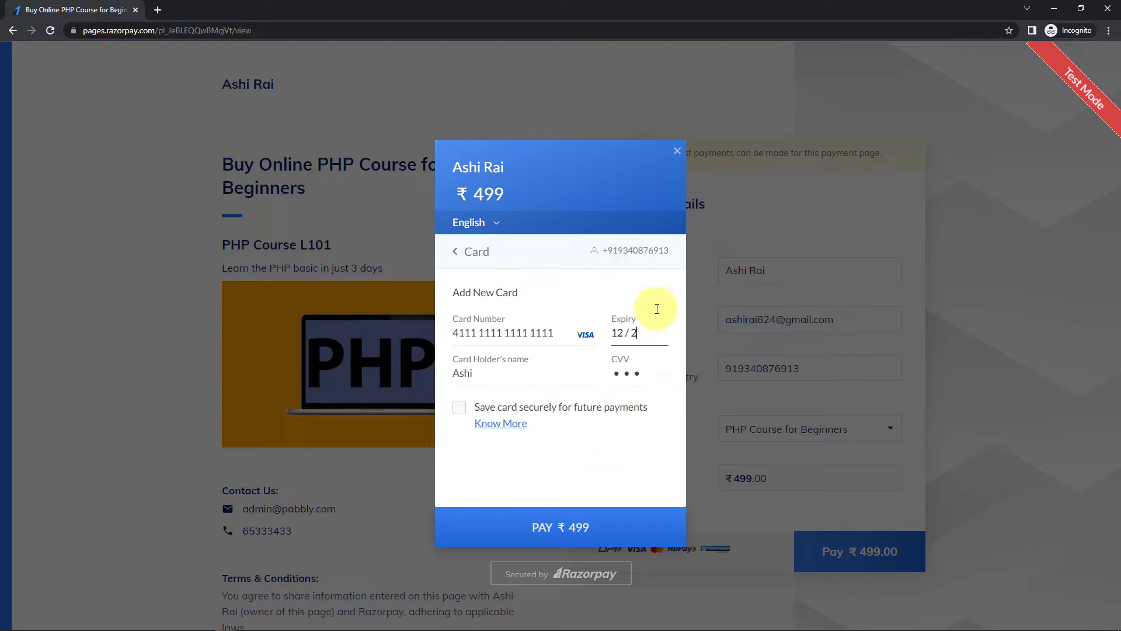
{"action": "left_click", "coordinate": [571, 527]}
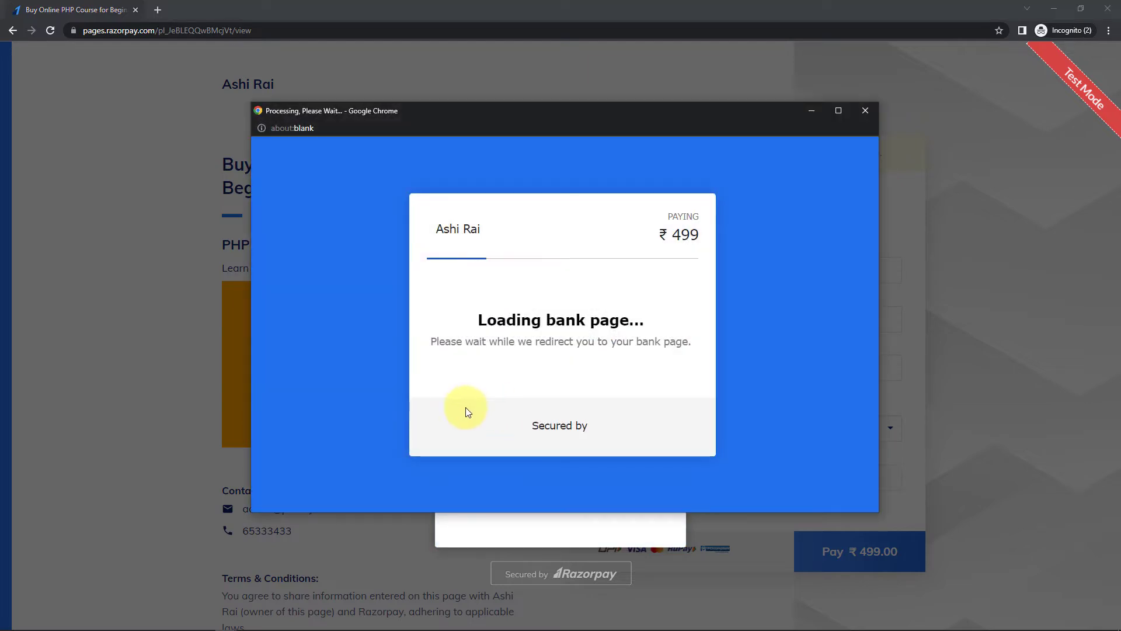
{"action": "type", "text": "1111"}
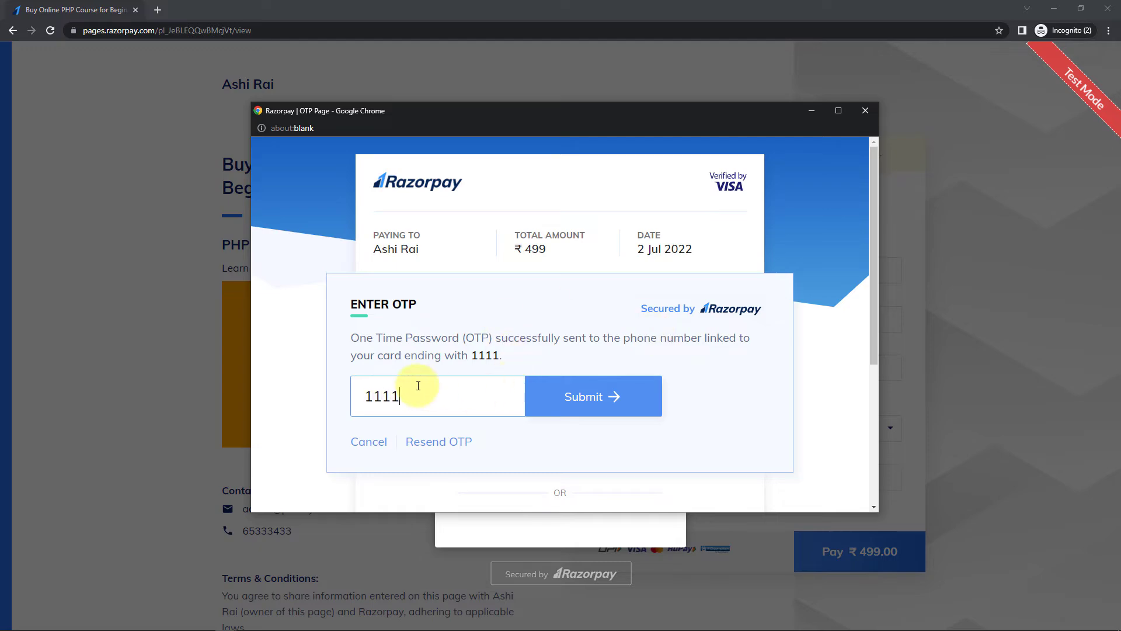
{"action": "key", "text": "Return"}
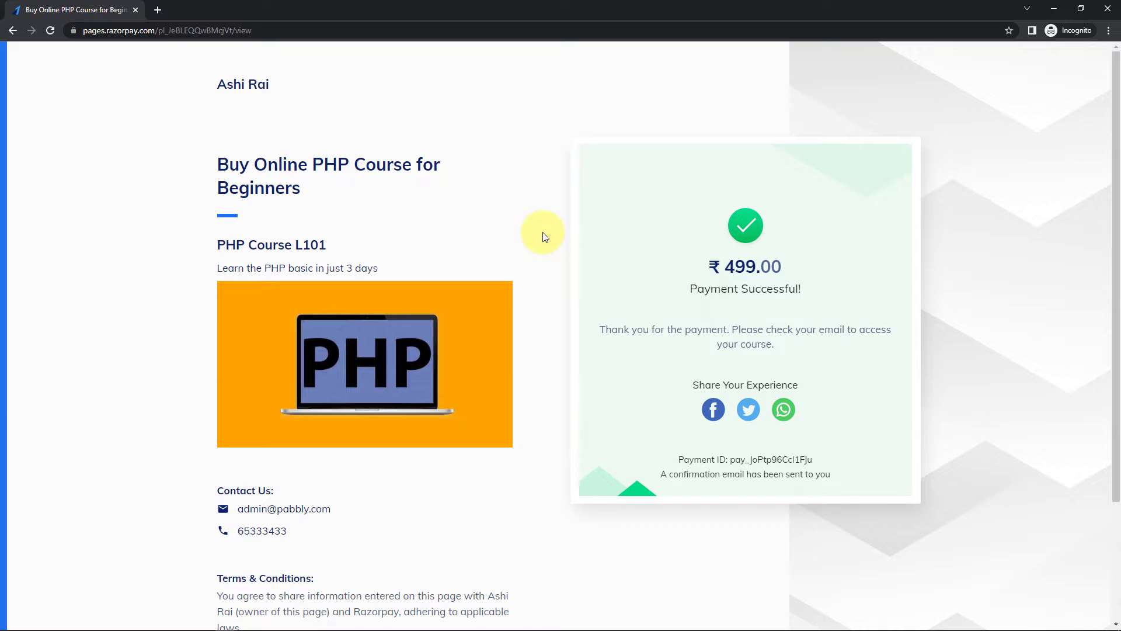
{"action": "left_click", "coordinate": [1054, 8]}
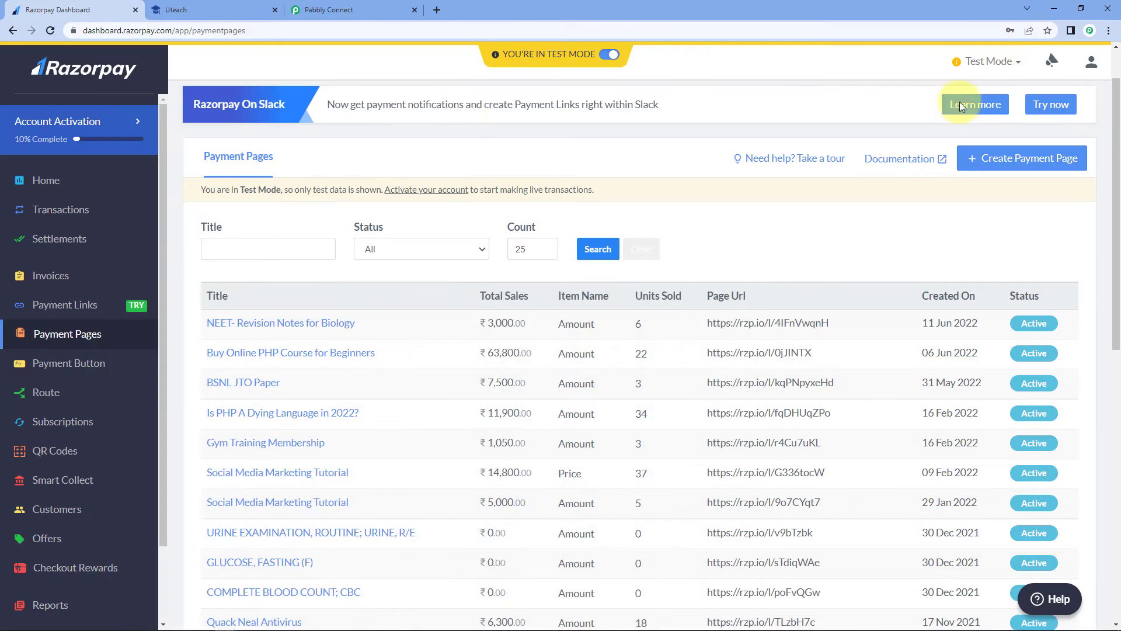
{"action": "left_click", "coordinate": [366, 8]}
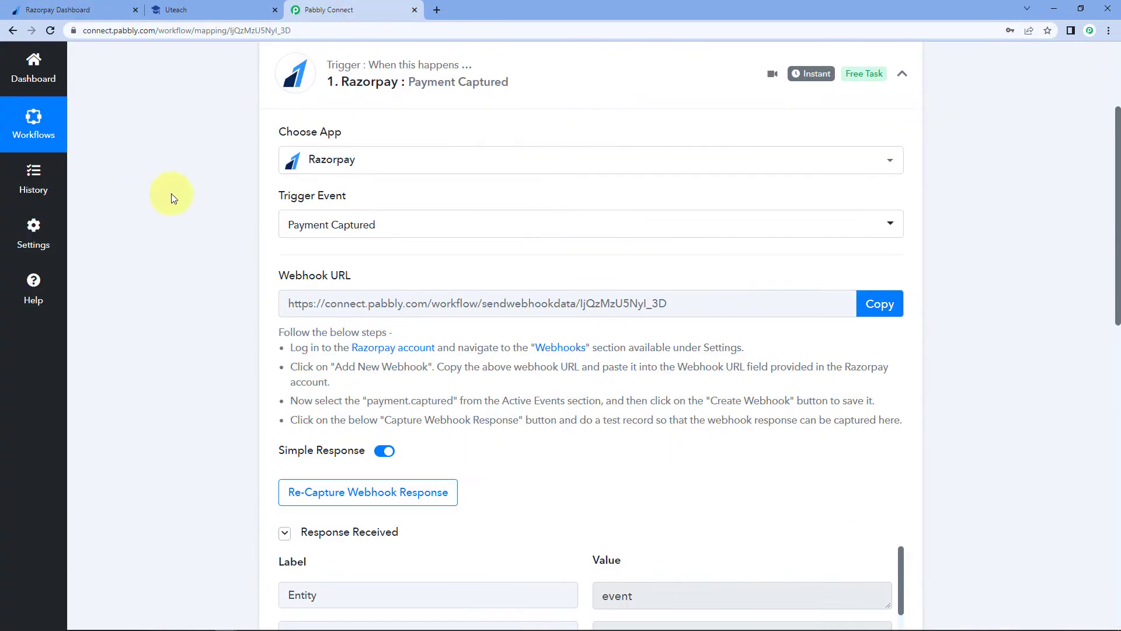
{"action": "scroll", "coordinate": [174, 199], "scroll_direction": "down", "scroll_amount": 1}
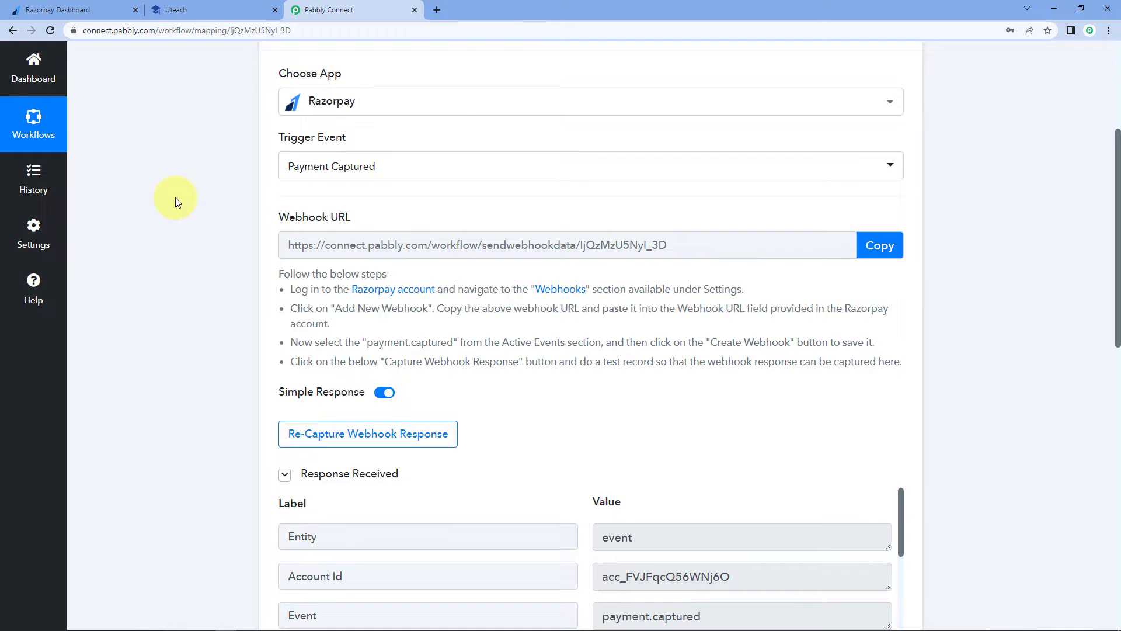
{"action": "scroll", "coordinate": [176, 197], "scroll_direction": "down", "scroll_amount": 5}
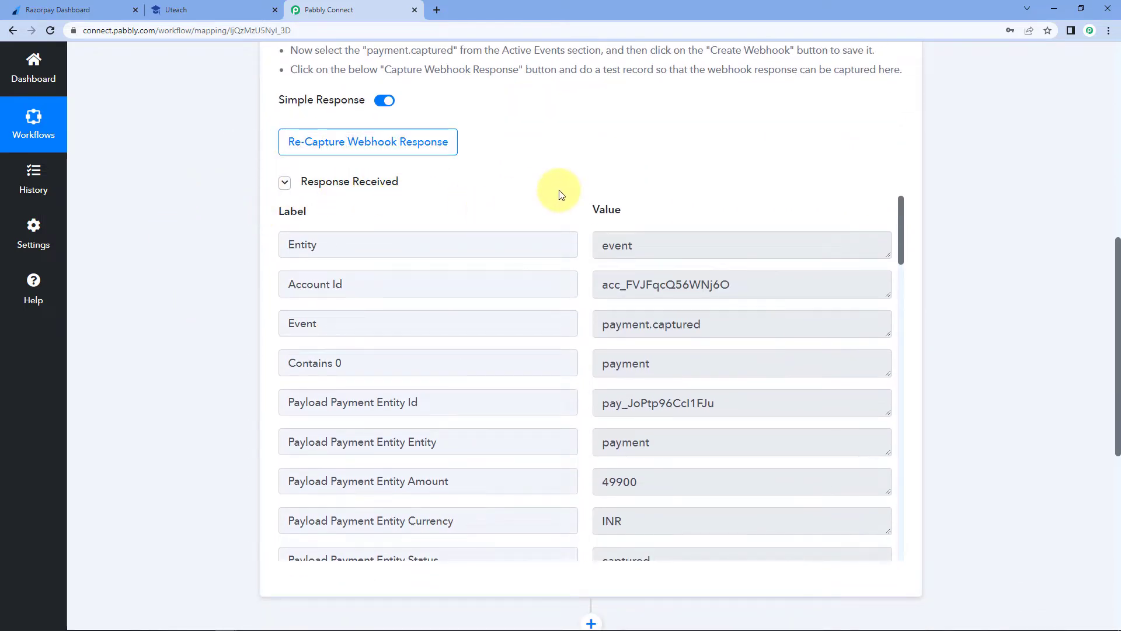
{"action": "scroll", "coordinate": [576, 250], "scroll_direction": "down", "scroll_amount": 3}
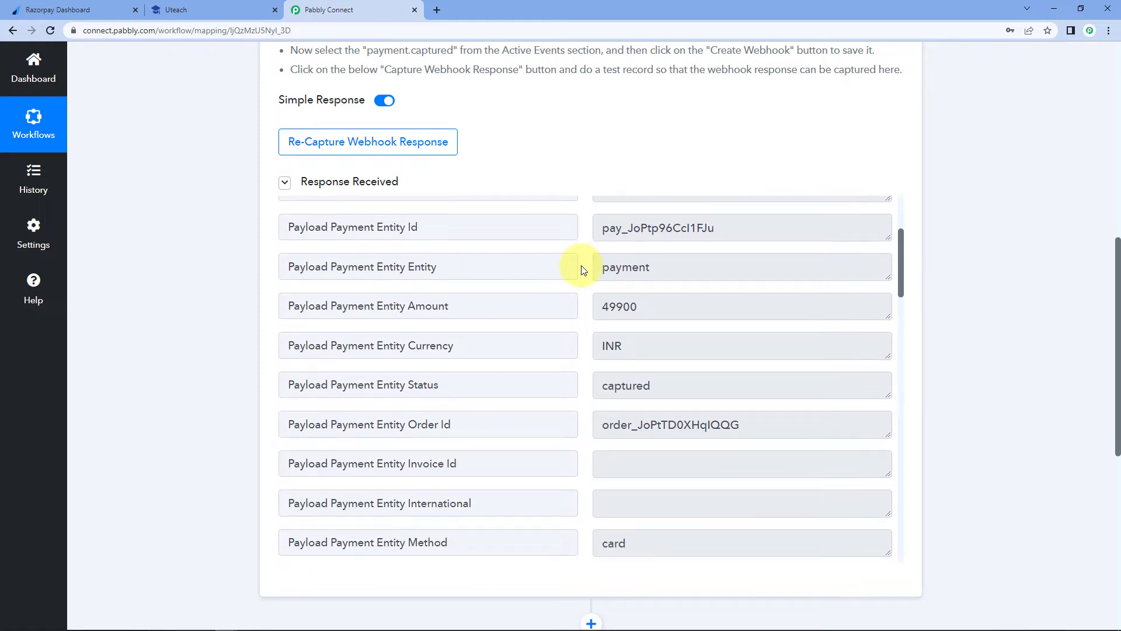
{"action": "scroll", "coordinate": [581, 269], "scroll_direction": "down", "scroll_amount": 7}
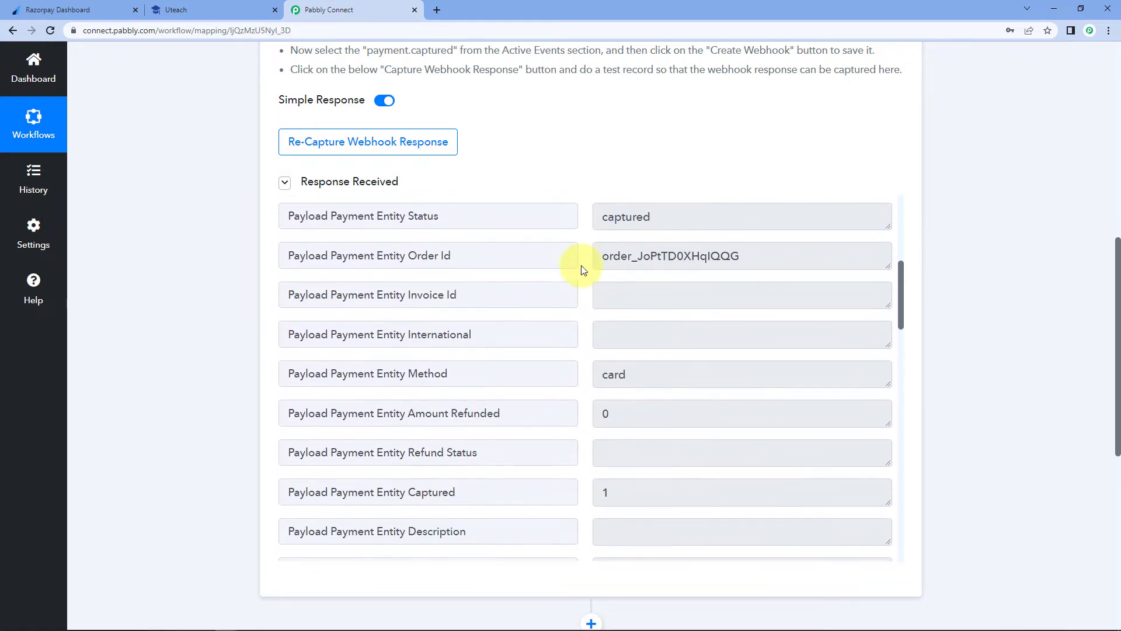
{"action": "scroll", "coordinate": [582, 269], "scroll_direction": "down", "scroll_amount": 10}
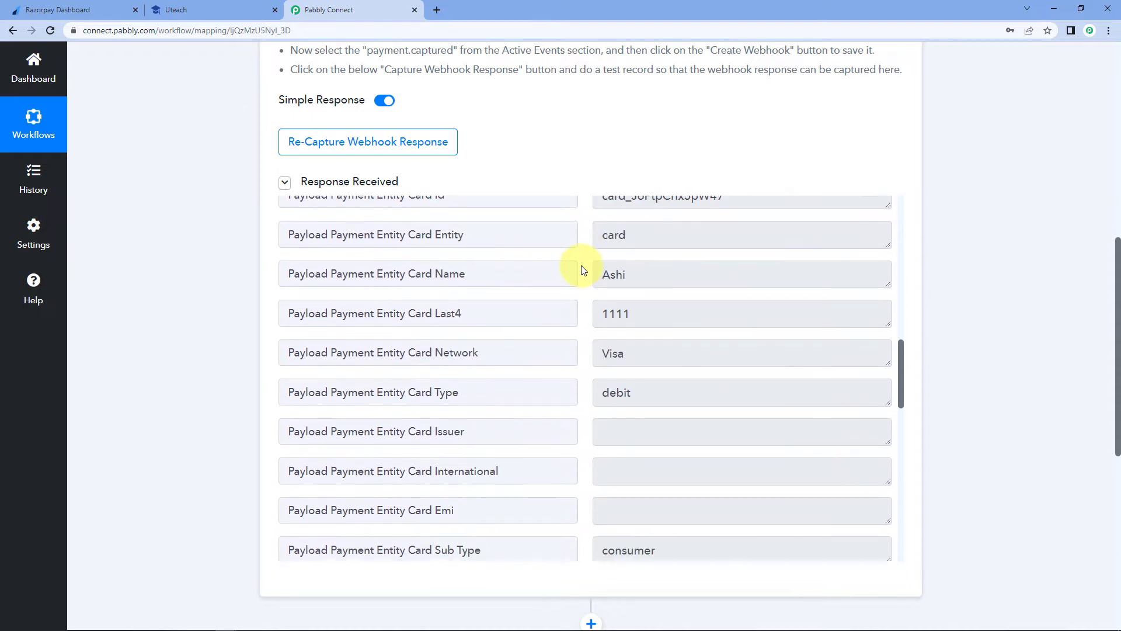
{"action": "scroll", "coordinate": [581, 270], "scroll_direction": "down", "scroll_amount": 2}
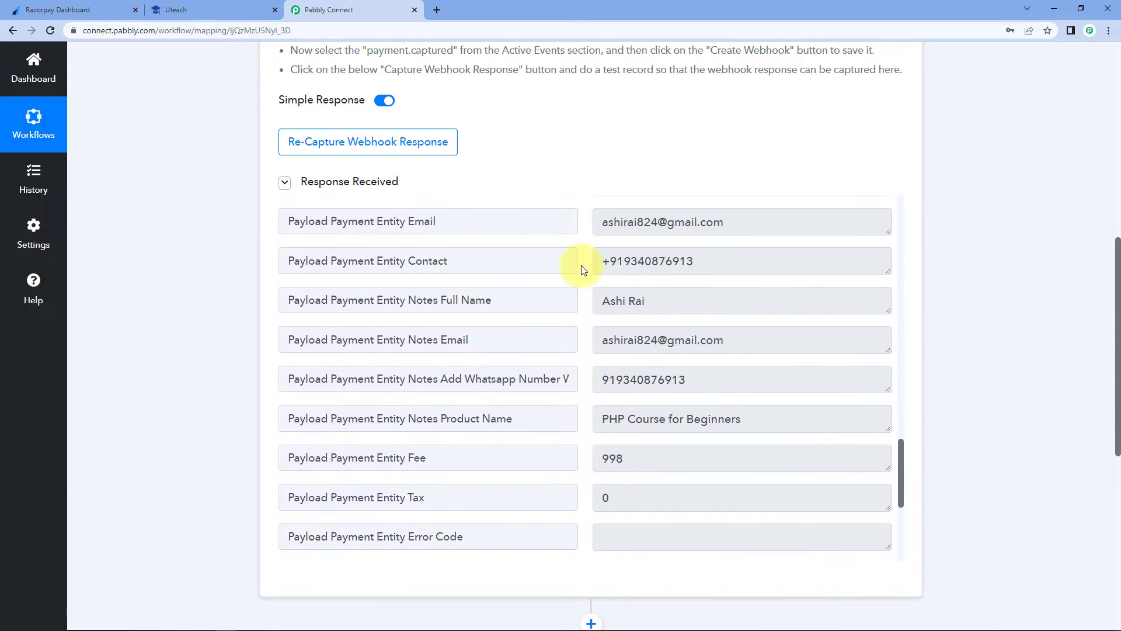
{"action": "left_click_drag", "start_coordinate": [658, 299], "coordinate": [600, 300]}
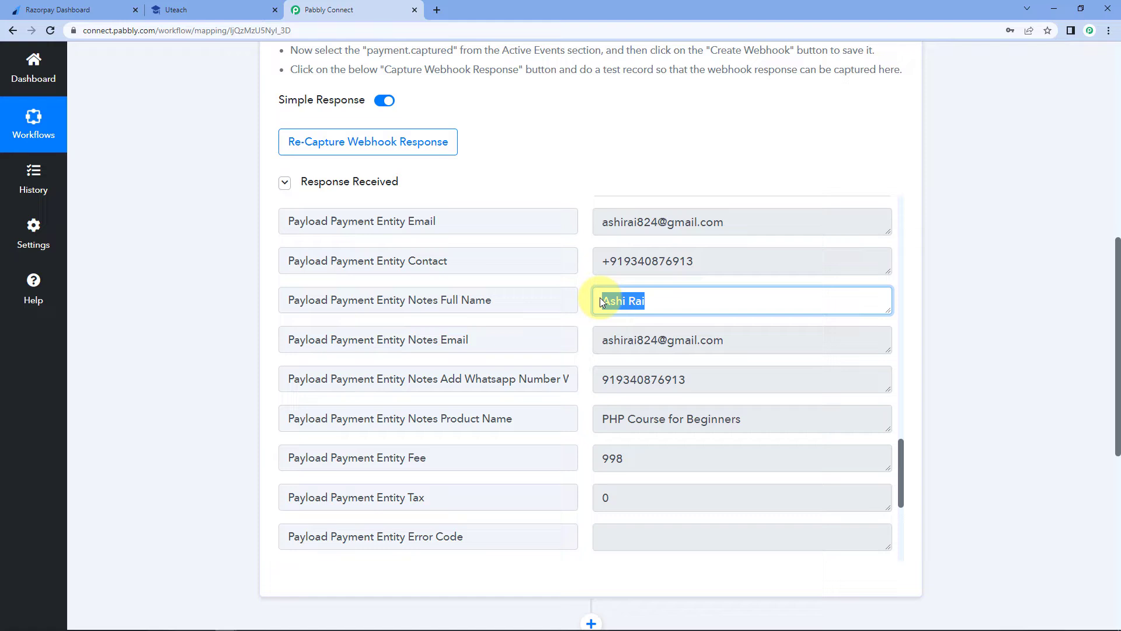
{"action": "left_click", "coordinate": [672, 295]}
{"action": "left_click_drag", "start_coordinate": [726, 256], "coordinate": [675, 227]}
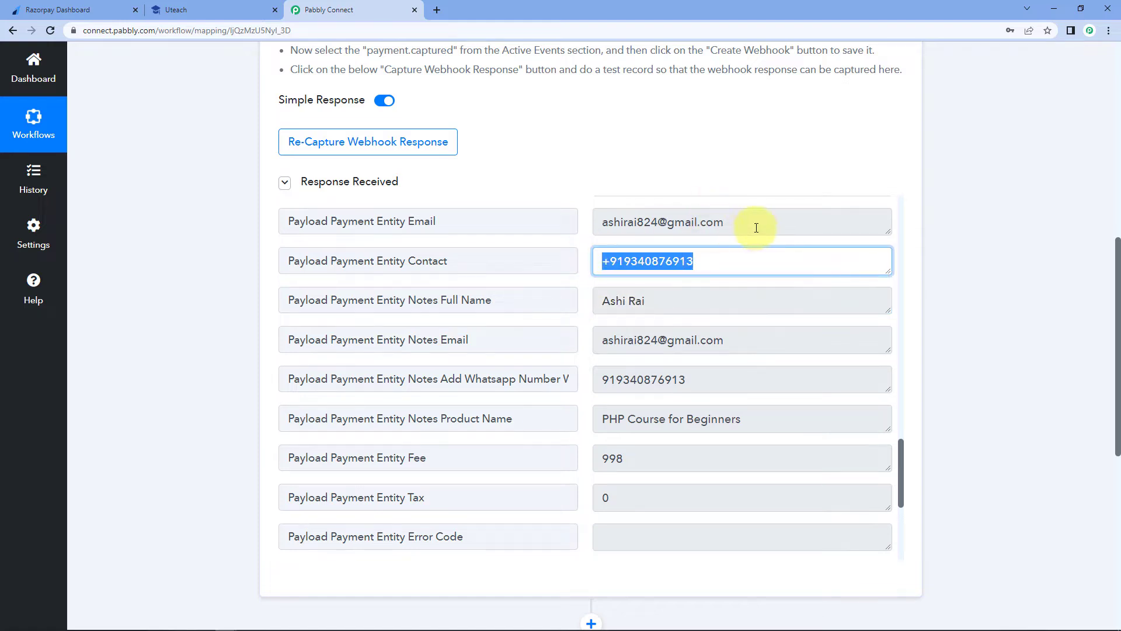
{"action": "left_click_drag", "start_coordinate": [755, 225], "coordinate": [580, 207]}
{"action": "left_click", "coordinate": [569, 291]}
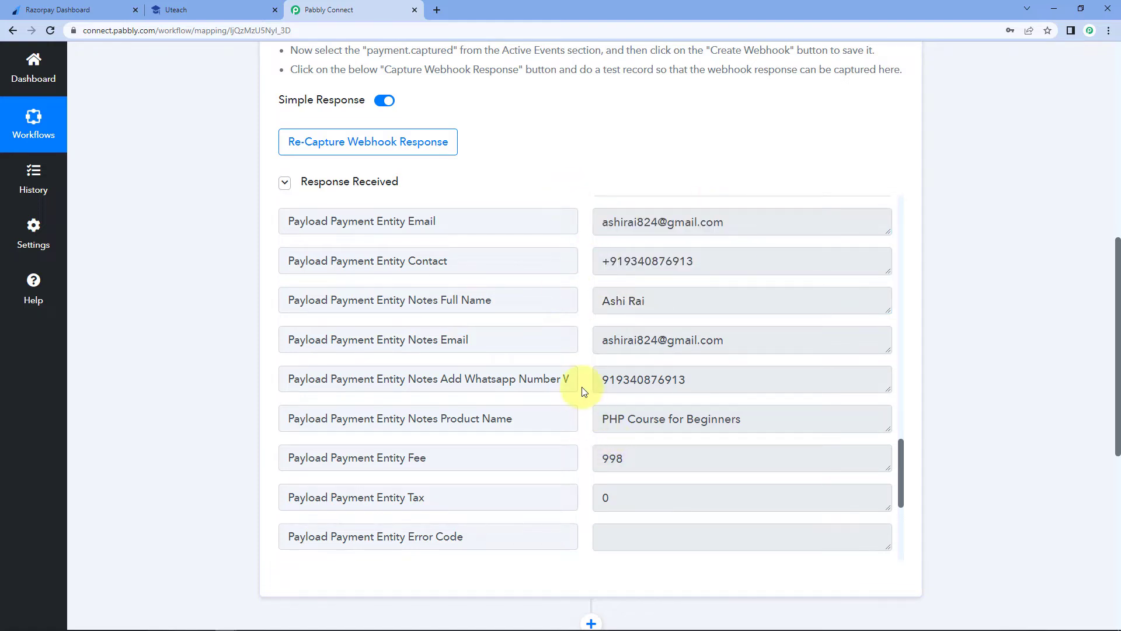
{"action": "scroll", "coordinate": [588, 397], "scroll_direction": "down", "scroll_amount": 1}
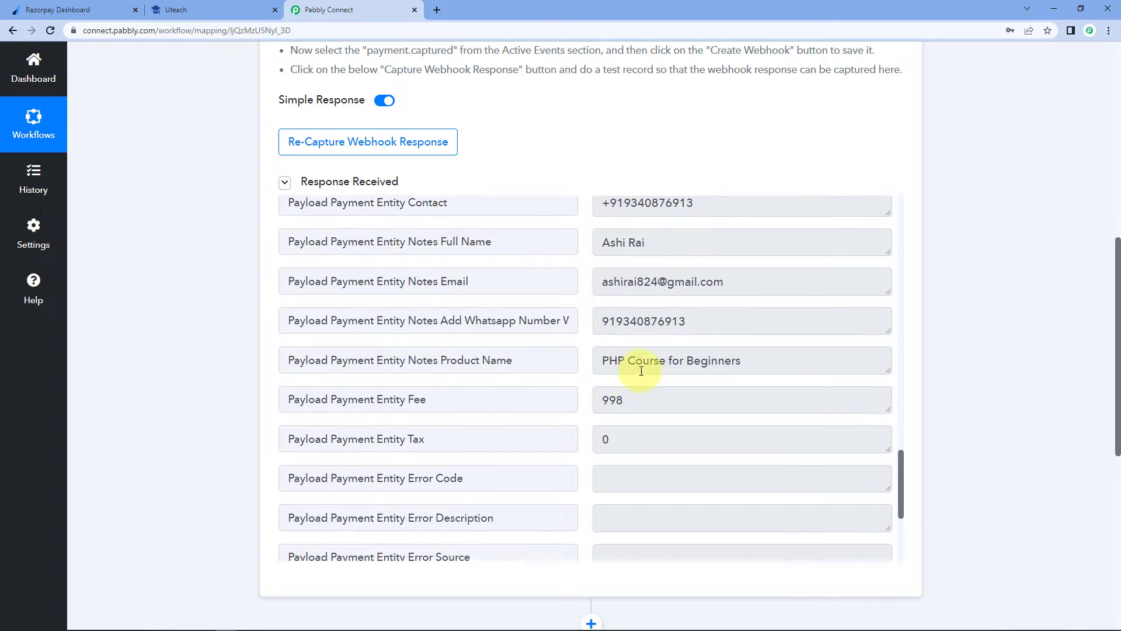
{"action": "left_click", "coordinate": [597, 363]}
{"action": "left_click_drag", "start_coordinate": [596, 363], "coordinate": [745, 366]}
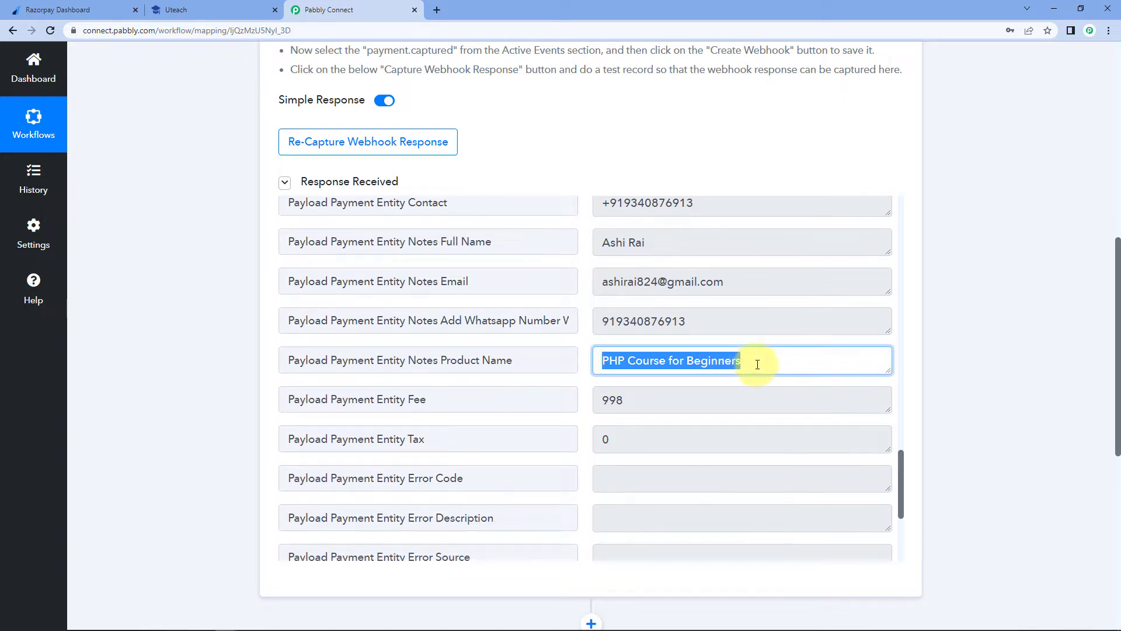
{"action": "left_click", "coordinate": [750, 361]}
{"action": "left_click", "coordinate": [590, 161]}
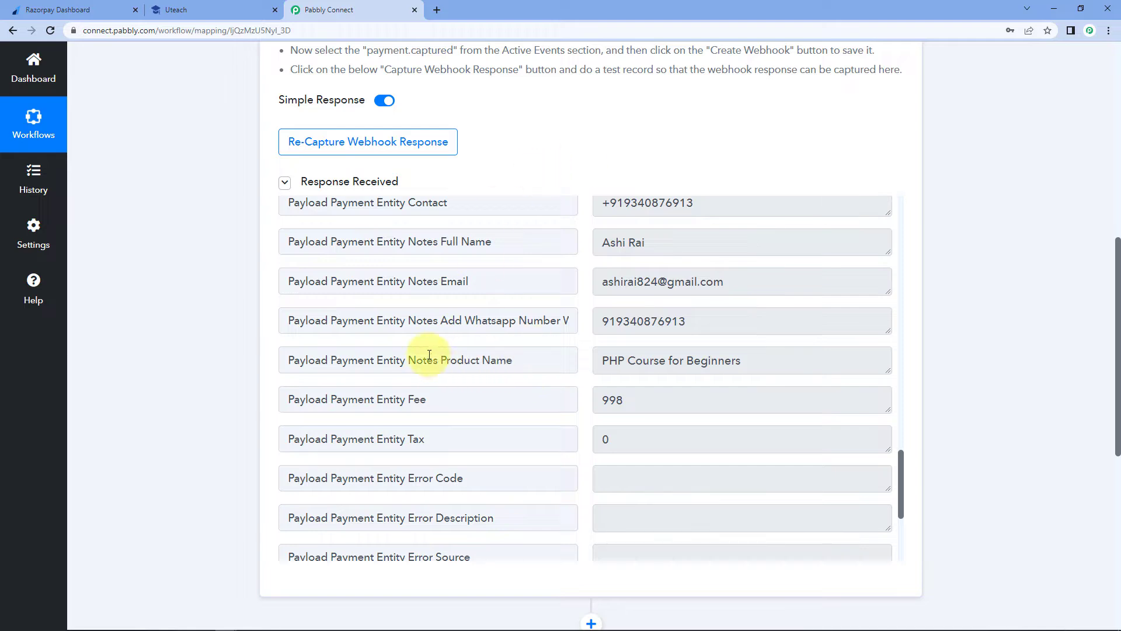
{"action": "left_click_drag", "start_coordinate": [441, 360], "coordinate": [528, 362]}
{"action": "left_click", "coordinate": [527, 362]}
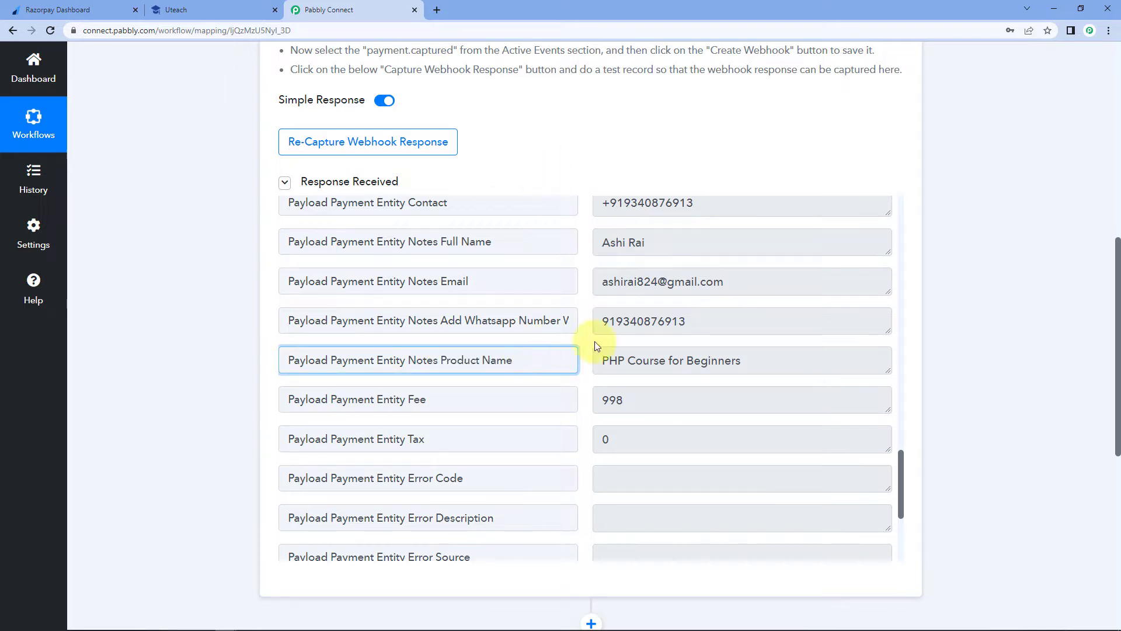
{"action": "left_click", "coordinate": [587, 344]}
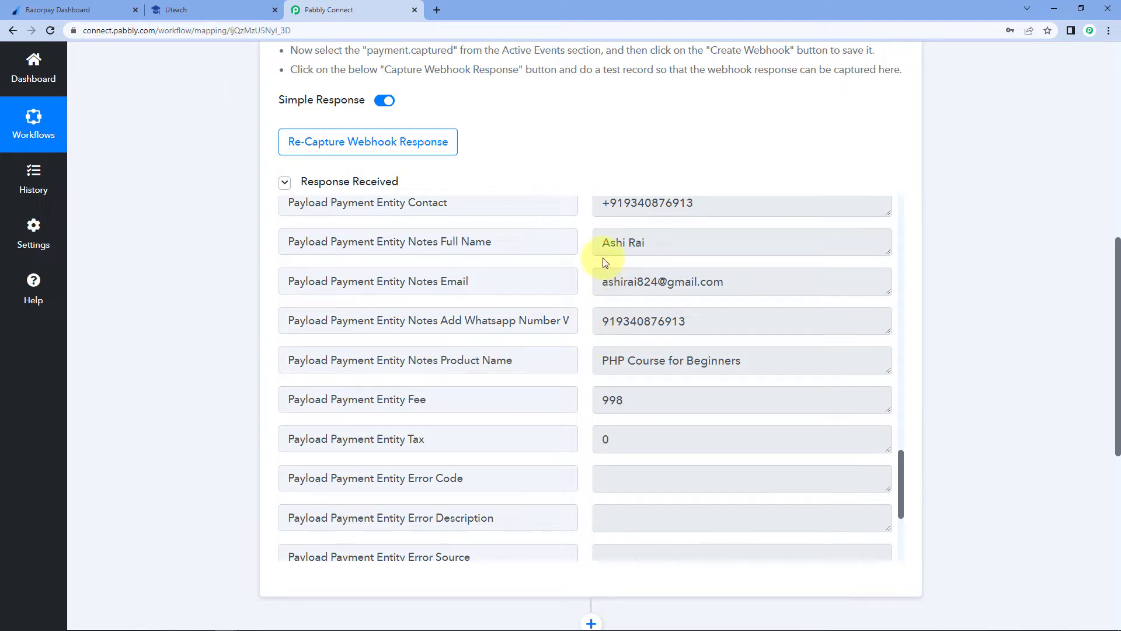
{"action": "left_click_drag", "start_coordinate": [666, 243], "coordinate": [591, 247]}
{"action": "left_click_drag", "start_coordinate": [734, 284], "coordinate": [595, 286]}
{"action": "left_click_drag", "start_coordinate": [707, 323], "coordinate": [762, 362]}
{"action": "left_click", "coordinate": [583, 342]}
{"action": "left_click", "coordinate": [762, 363]}
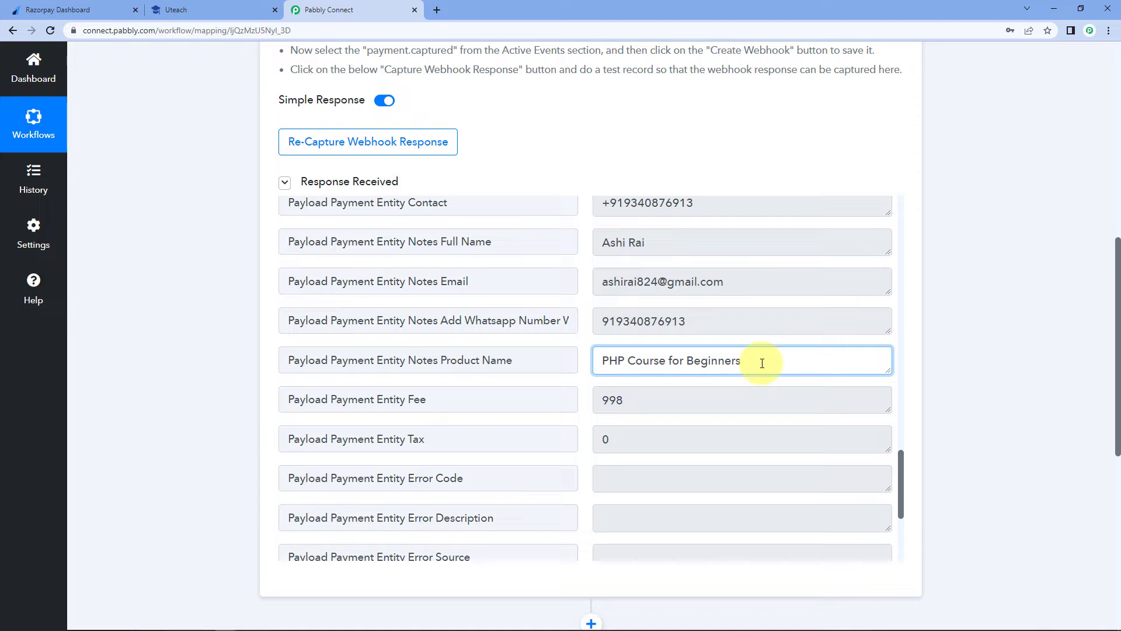
{"action": "left_click_drag", "start_coordinate": [762, 363], "coordinate": [604, 359]}
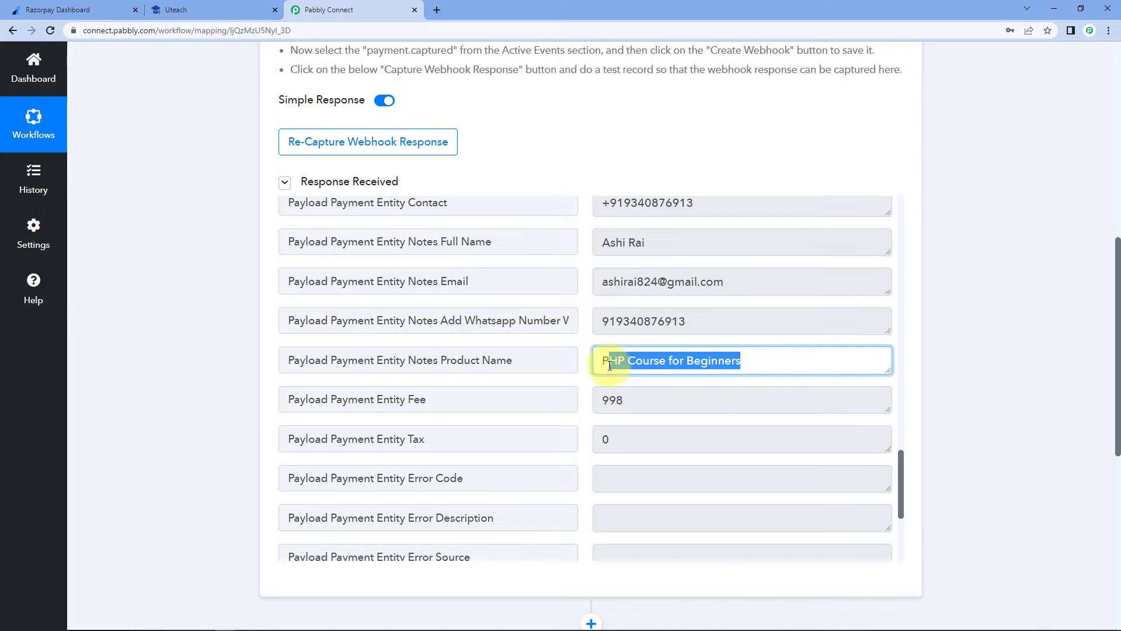
{"action": "left_click", "coordinate": [586, 339]}
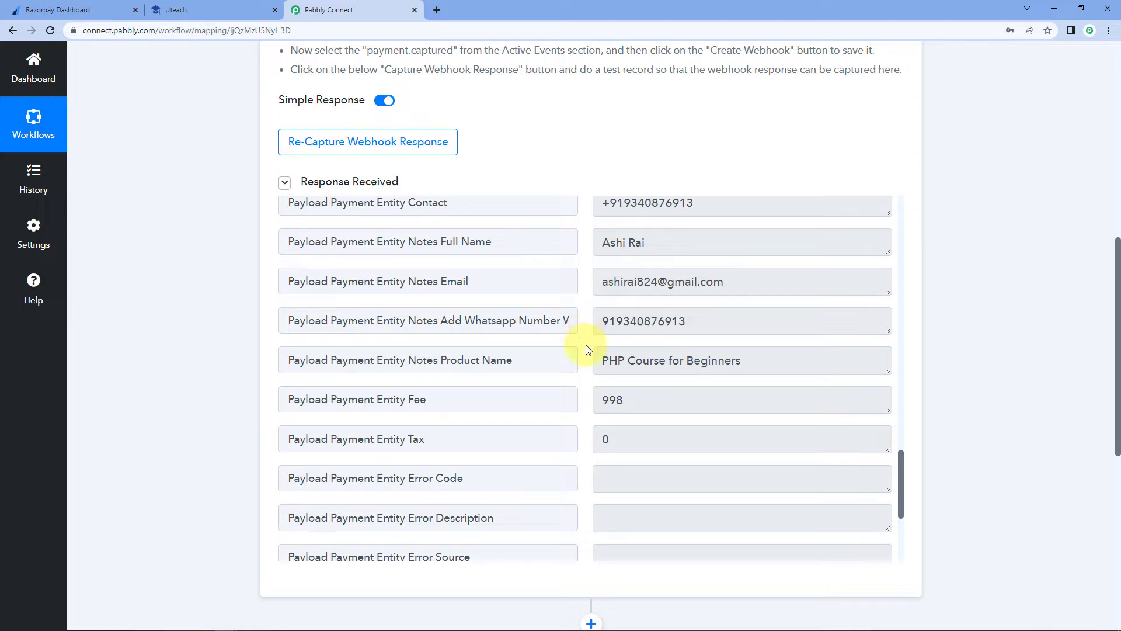
{"action": "left_click_drag", "start_coordinate": [602, 360], "coordinate": [742, 365]}
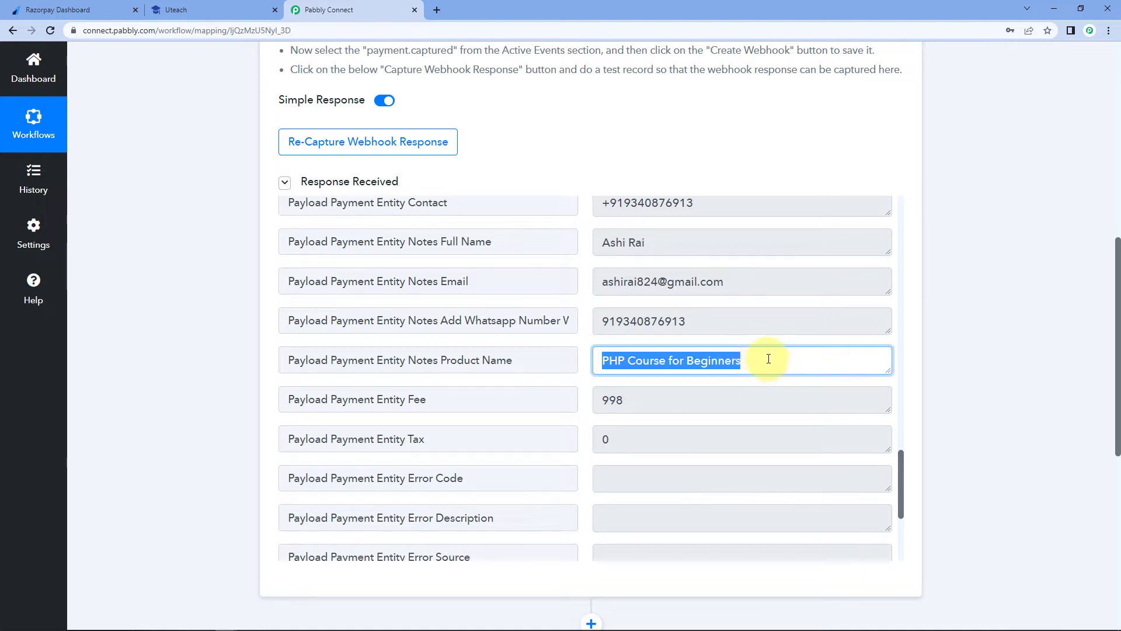
{"action": "left_click", "coordinate": [768, 360]}
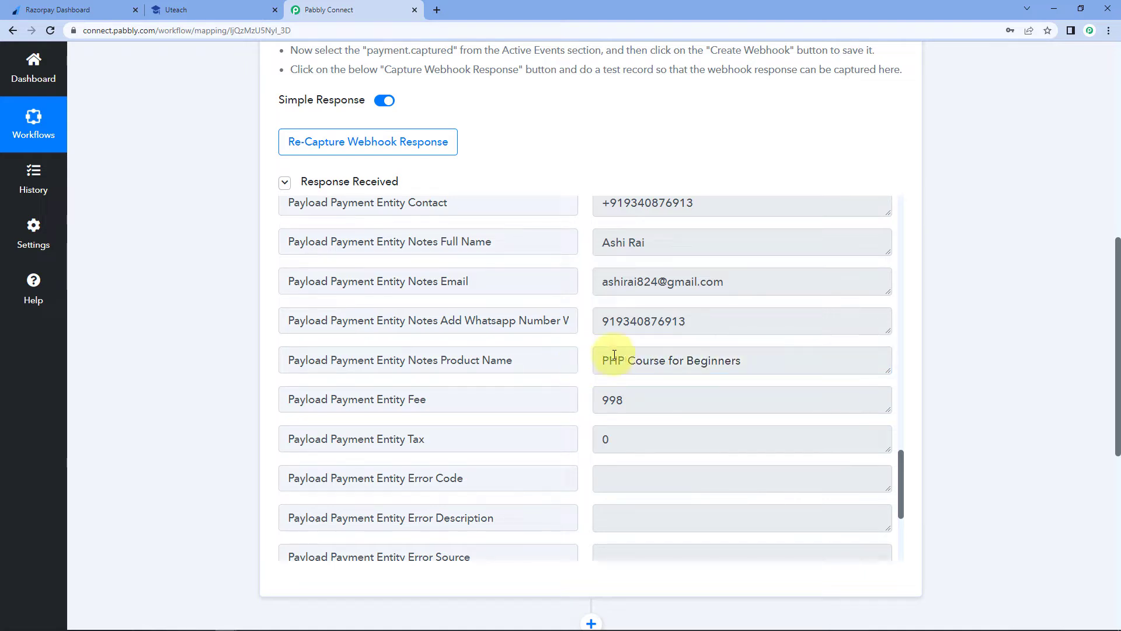
{"action": "left_click_drag", "start_coordinate": [599, 360], "coordinate": [775, 360]}
{"action": "left_click", "coordinate": [775, 359]}
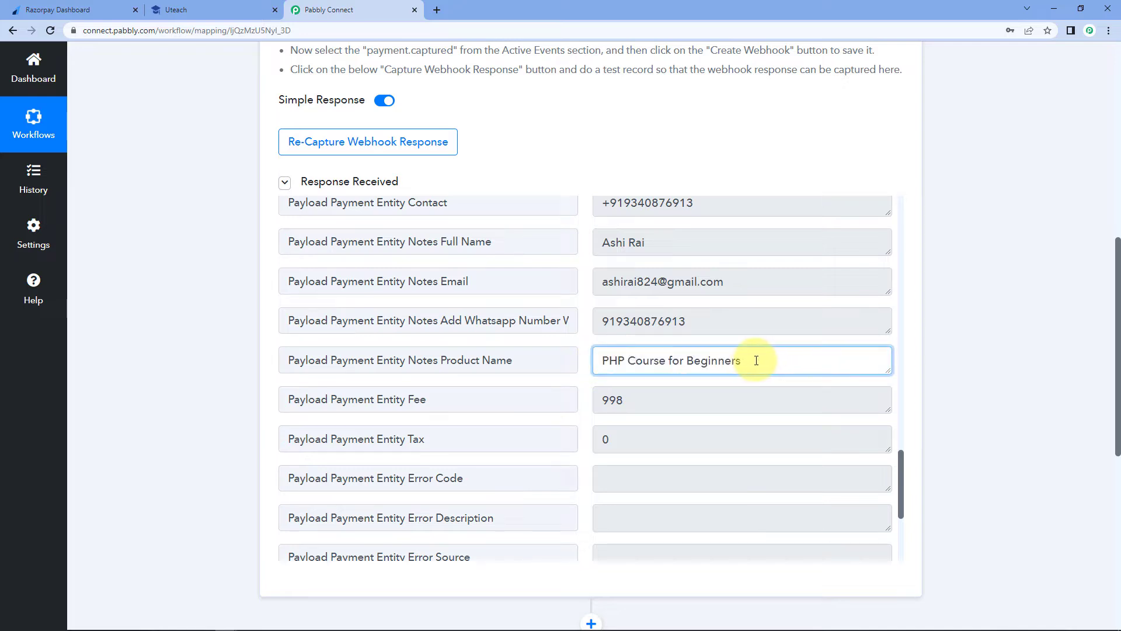
{"action": "left_click", "coordinate": [582, 371]}
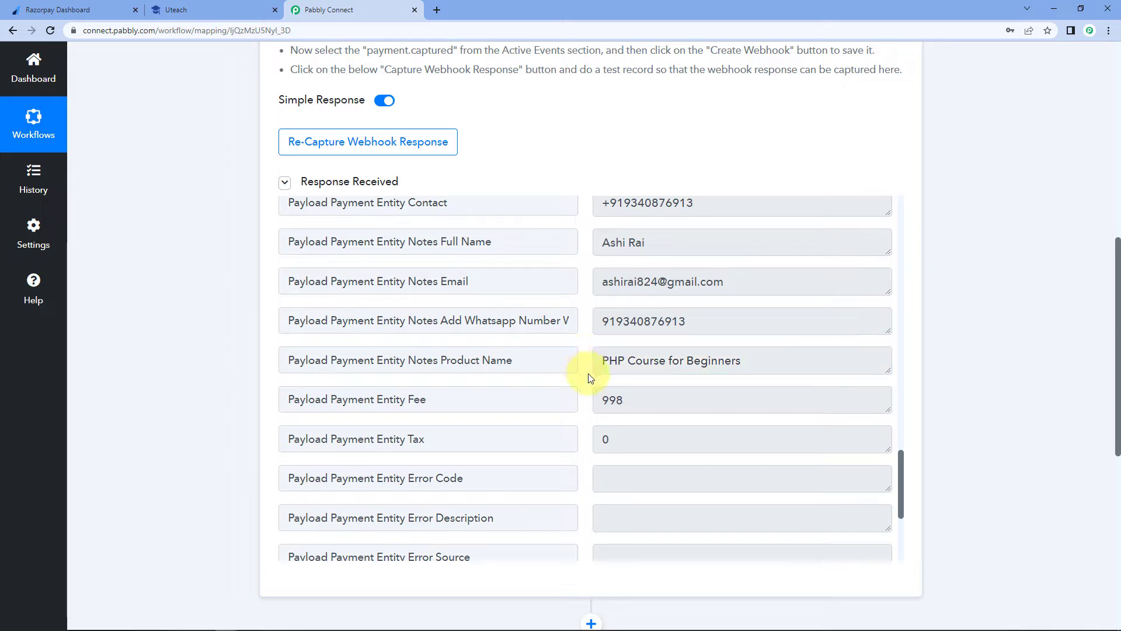
{"action": "left_click", "coordinate": [602, 360]}
{"action": "left_click_drag", "start_coordinate": [602, 360], "coordinate": [753, 362]}
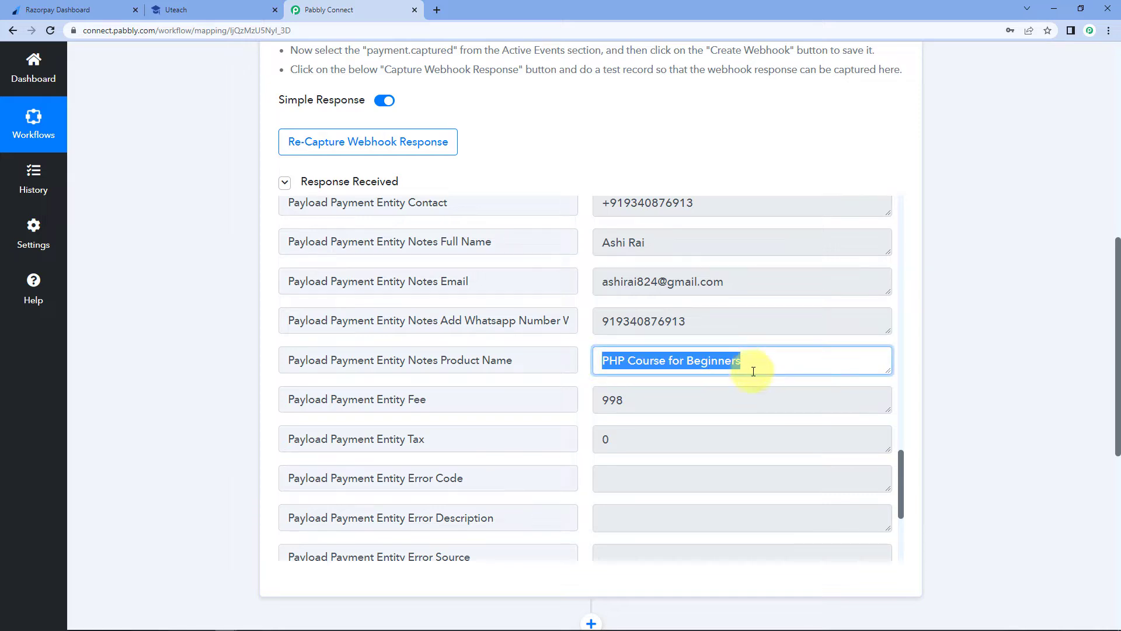
{"action": "left_click", "coordinate": [992, 332]}
- Make Filter by Pabbly the next action step after the trigger
{"action": "scroll", "coordinate": [967, 313], "scroll_direction": "down", "scroll_amount": 7}
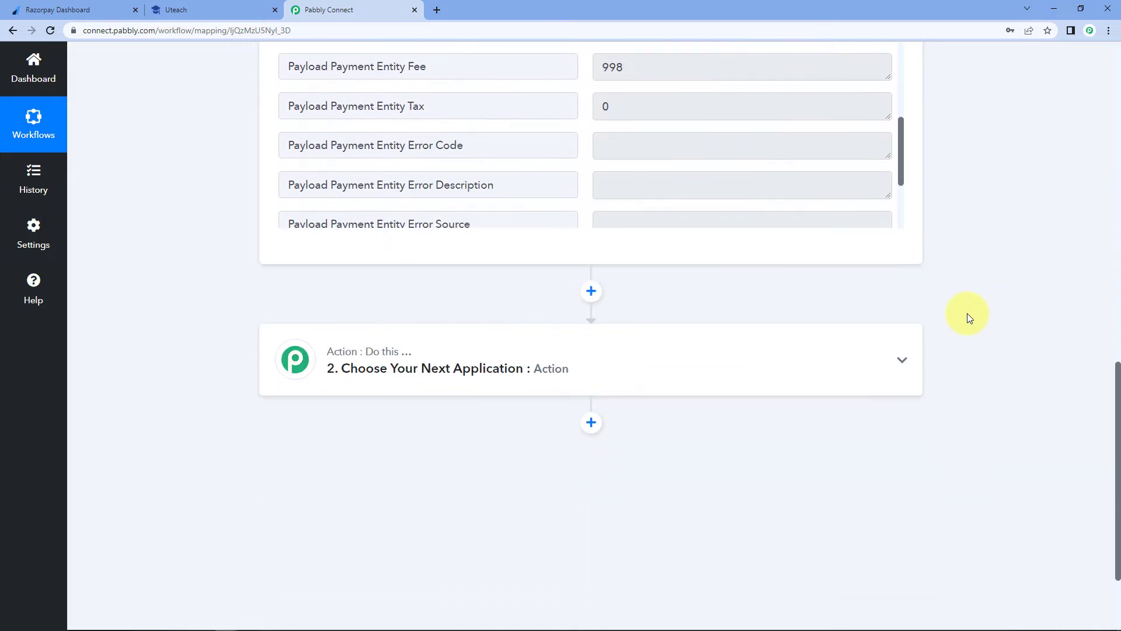
{"action": "left_click", "coordinate": [550, 284]}
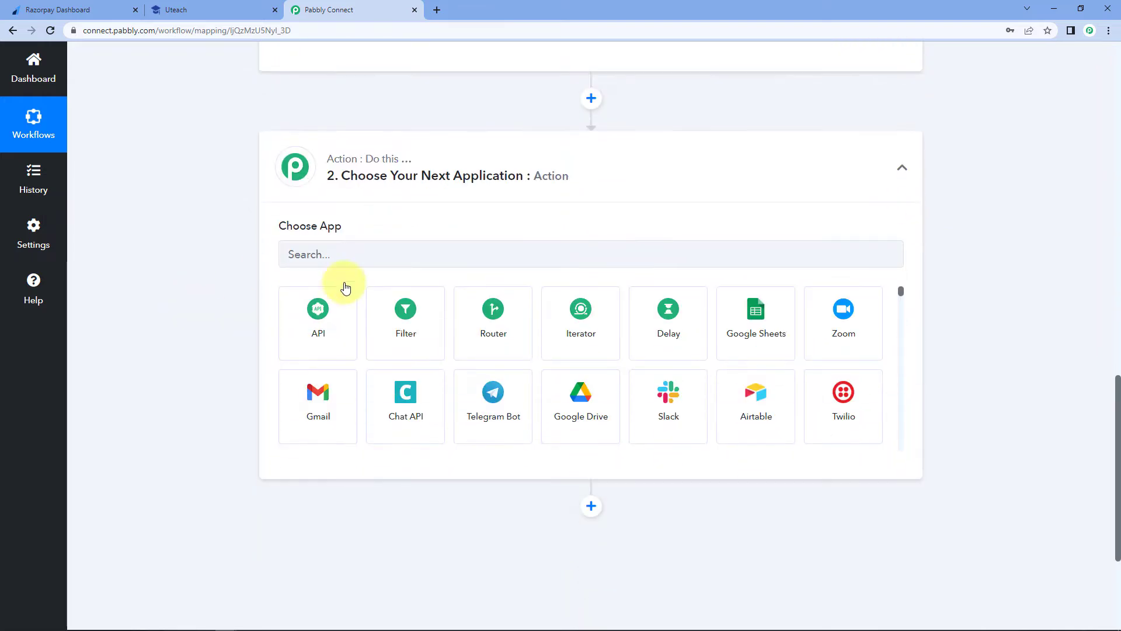
{"action": "left_click", "coordinate": [346, 253]}
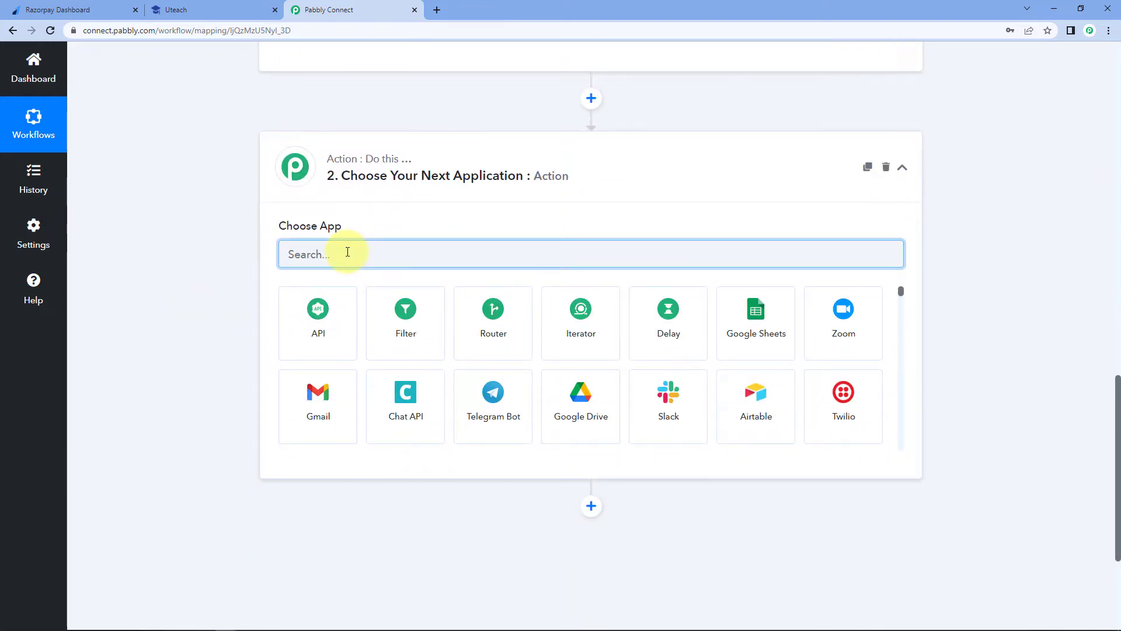
{"action": "type", "text": "File"}
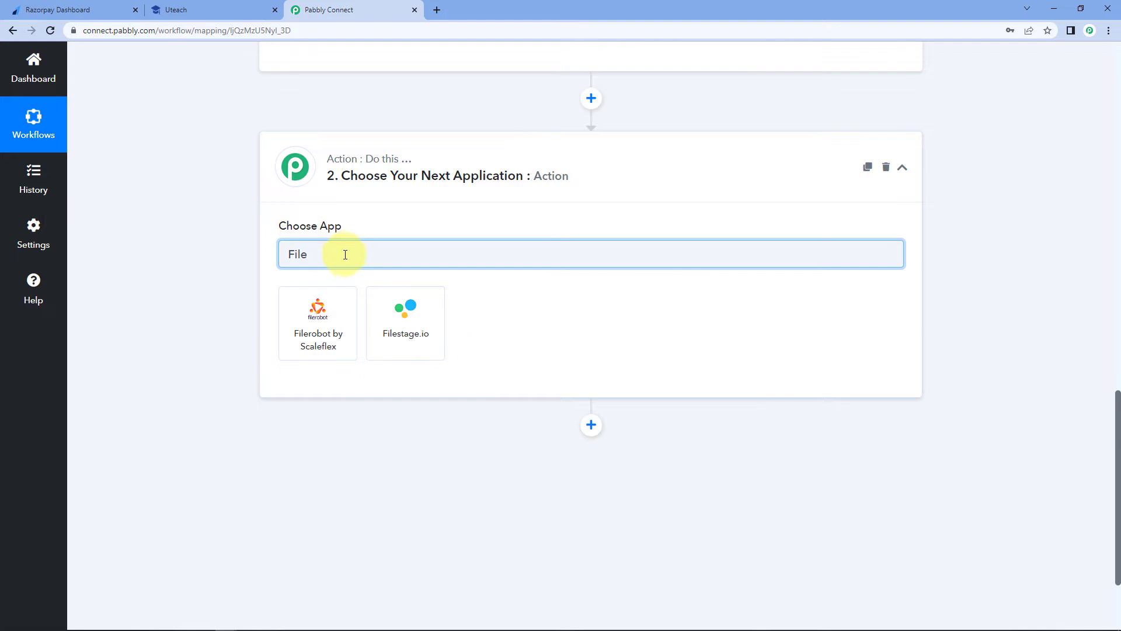
{"action": "key", "text": "BackSpace"}
{"action": "left_click", "coordinate": [344, 333]}
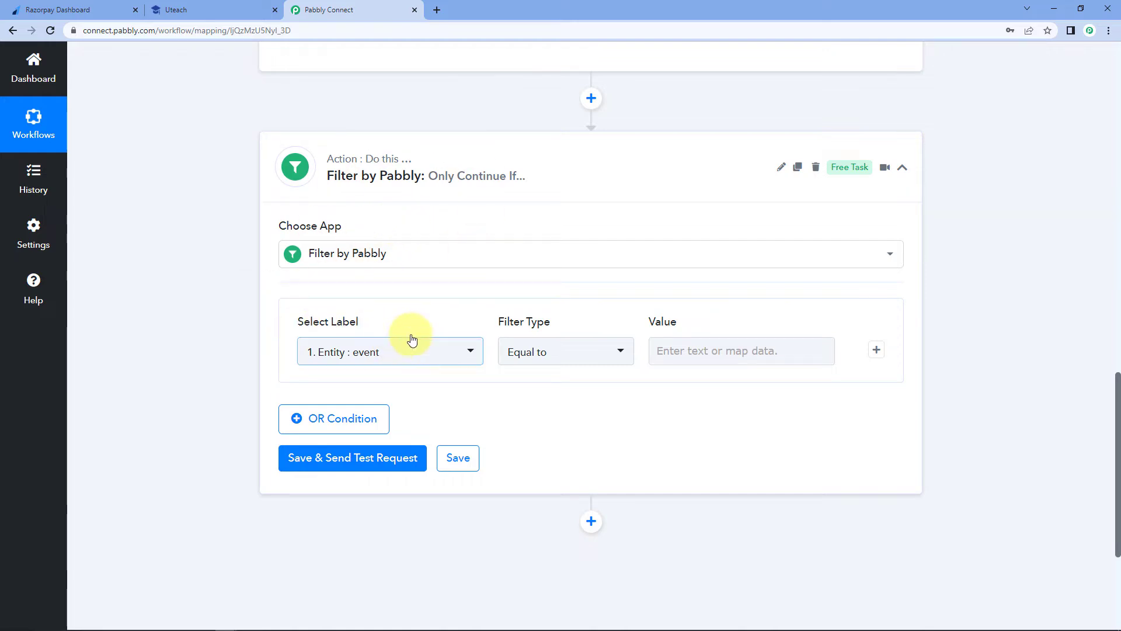
- Set the filter's label to Razorpay Payload Payment Entity Notes Product Name
{"action": "middle_click", "coordinate": [233, 331]}
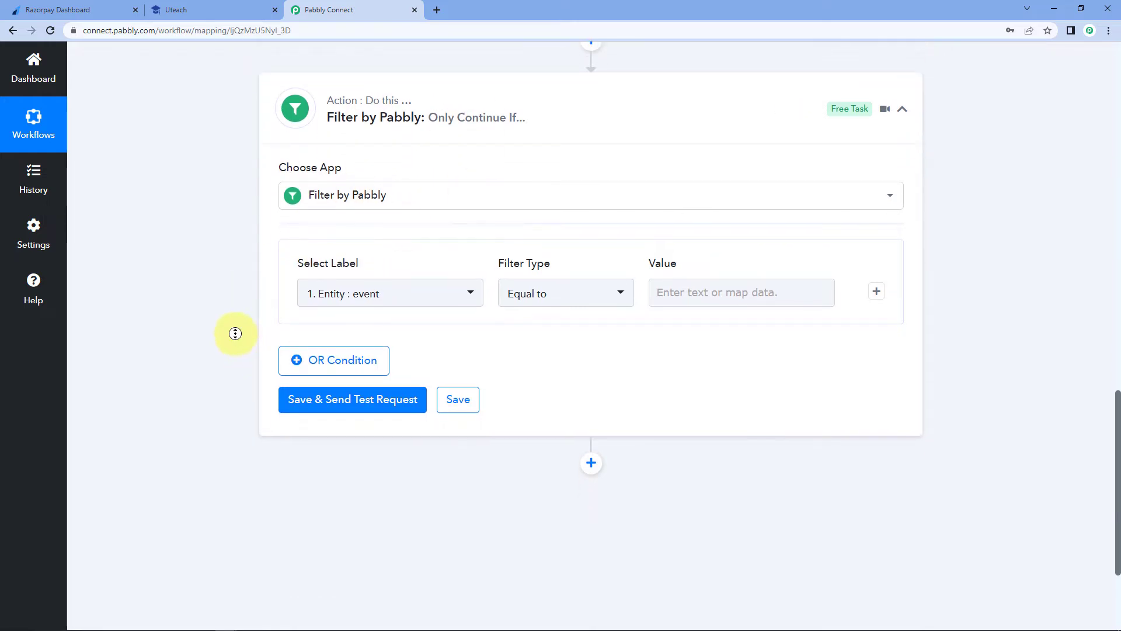
{"action": "middle_click", "coordinate": [233, 245]}
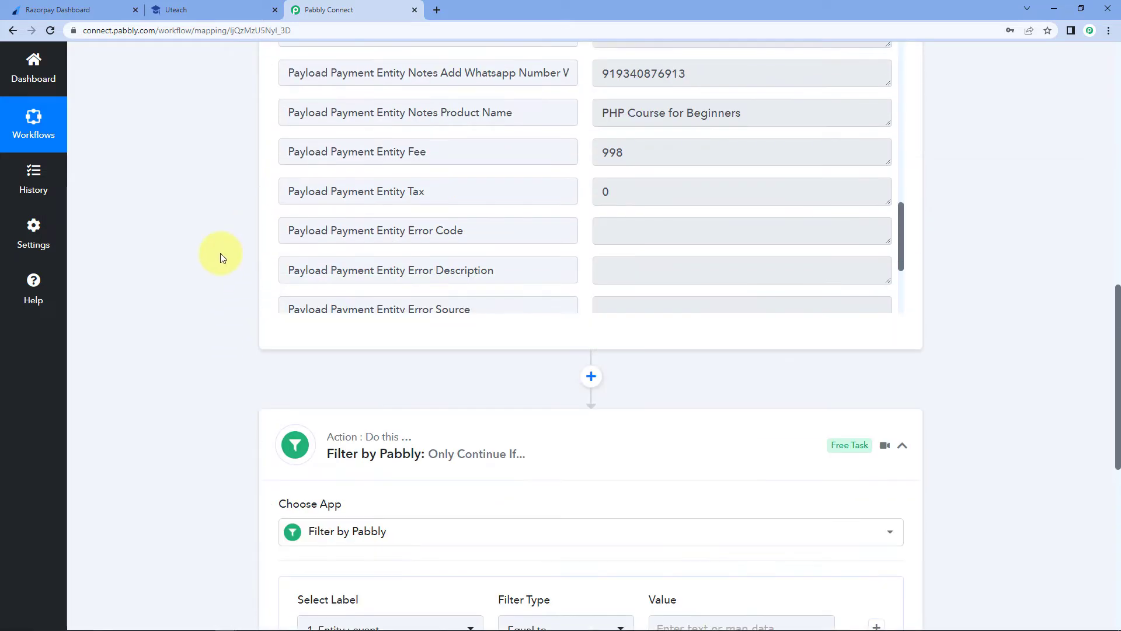
{"action": "scroll", "coordinate": [220, 254], "scroll_direction": "up", "scroll_amount": 4}
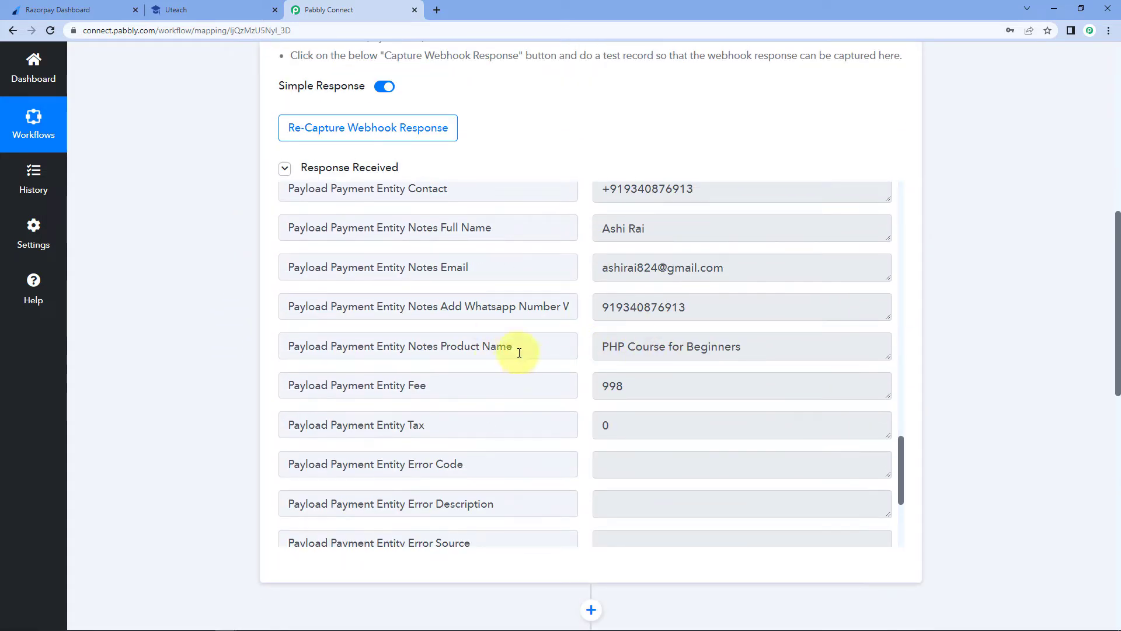
{"action": "left_click_drag", "start_coordinate": [526, 348], "coordinate": [280, 353]}
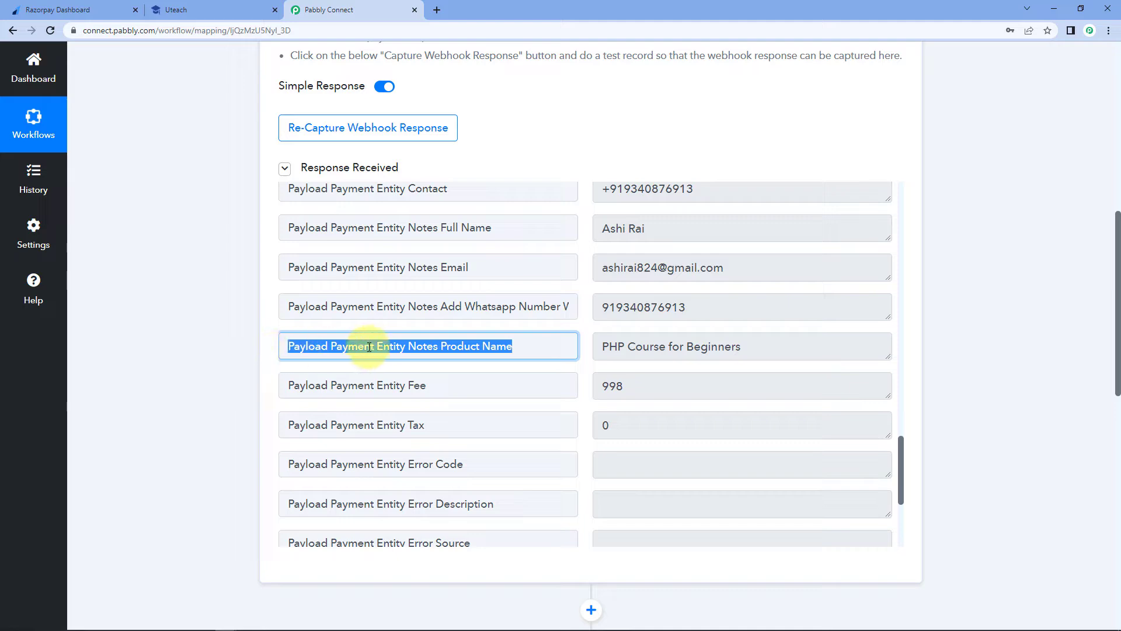
{"action": "left_click", "coordinate": [430, 347]}
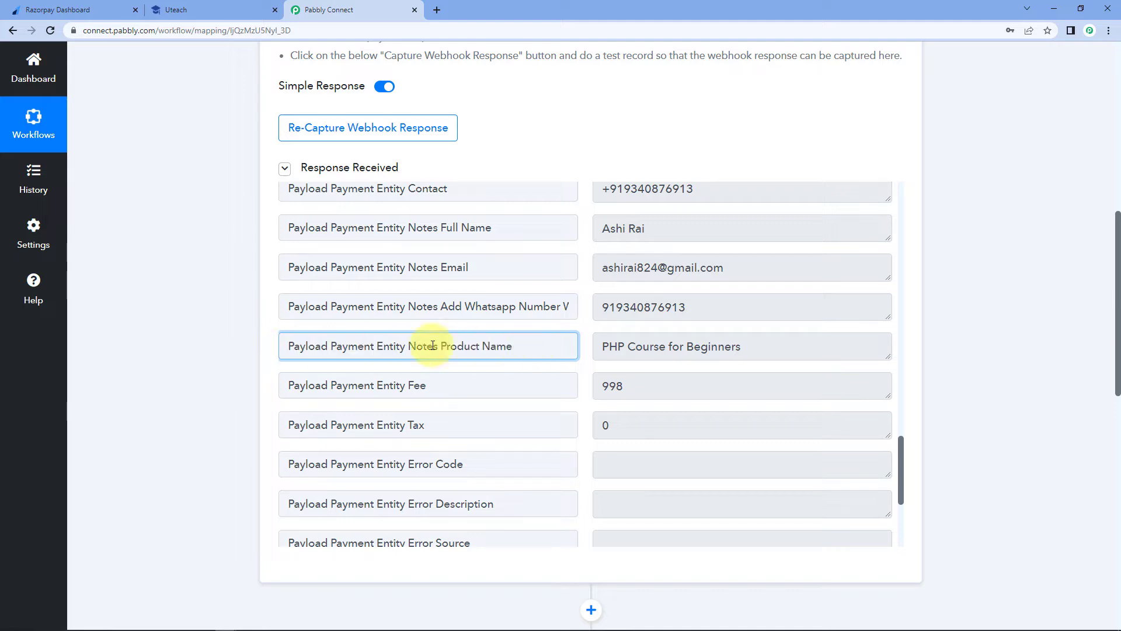
{"action": "scroll", "coordinate": [233, 363], "scroll_direction": "down", "scroll_amount": 5}
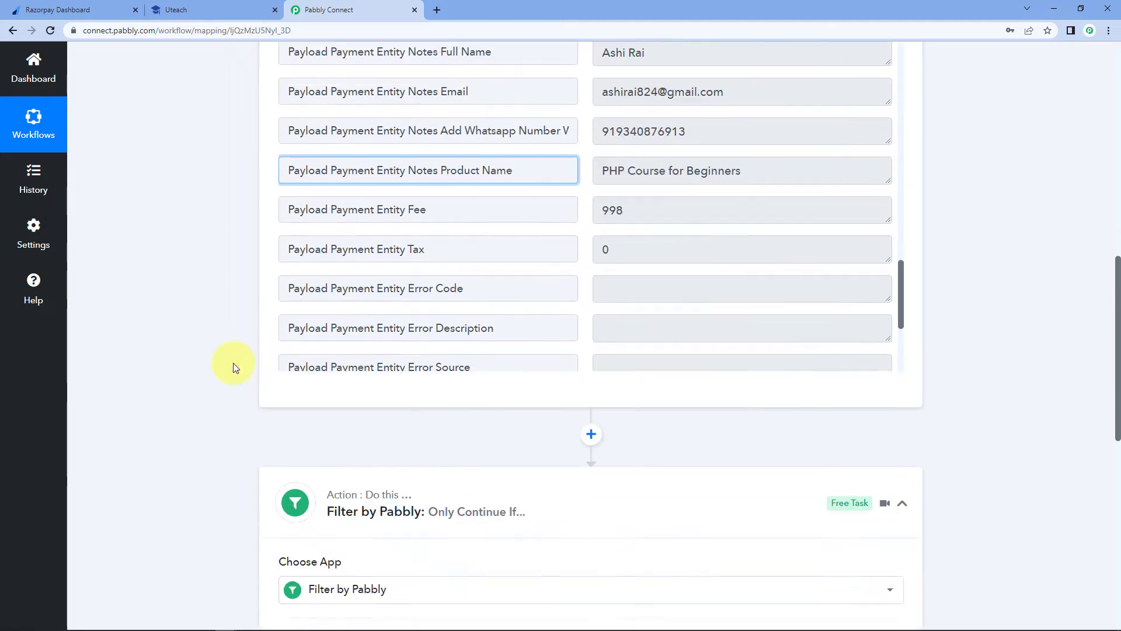
{"action": "scroll", "coordinate": [233, 363], "scroll_direction": "down", "scroll_amount": 2}
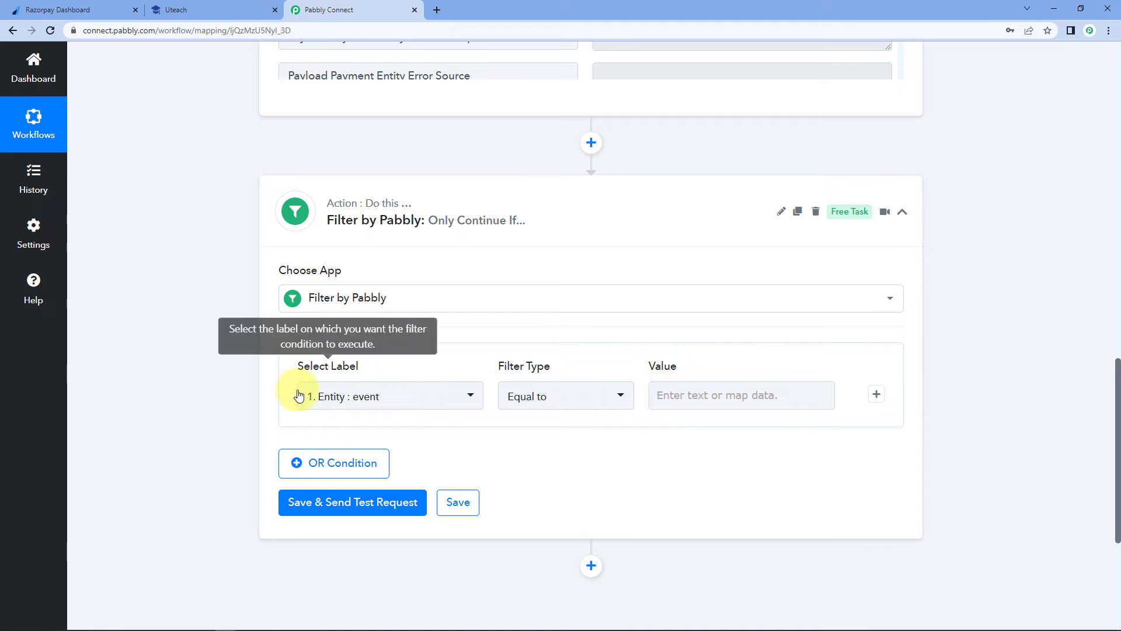
{"action": "left_click", "coordinate": [465, 395]}
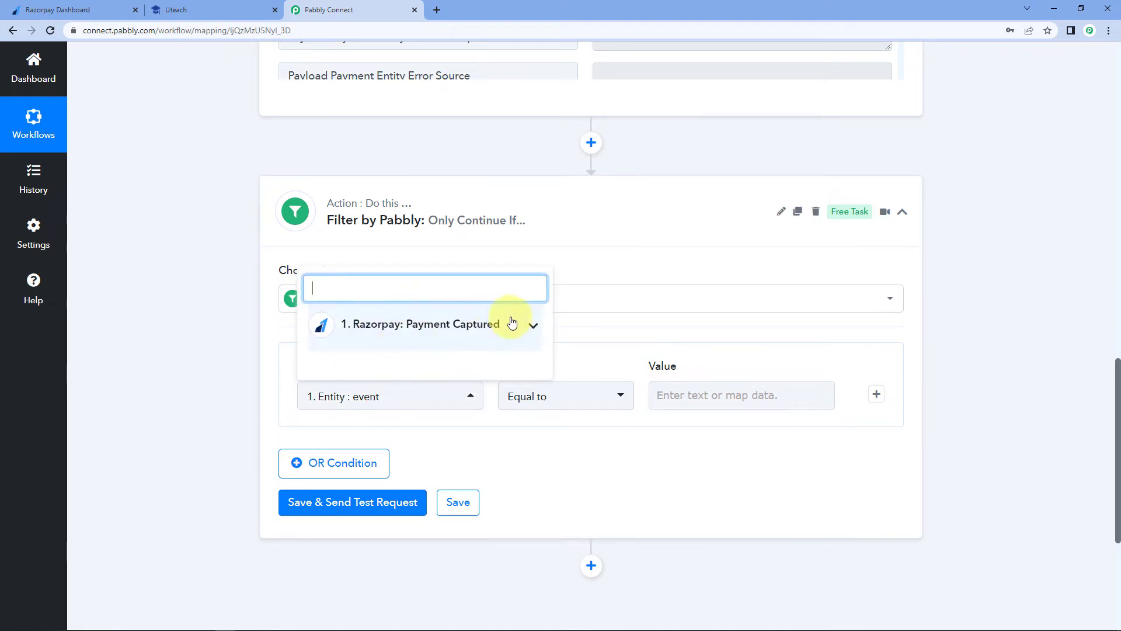
{"action": "left_click", "coordinate": [533, 328]}
{"action": "scroll", "coordinate": [191, 320], "scroll_direction": "down", "scroll_amount": 1}
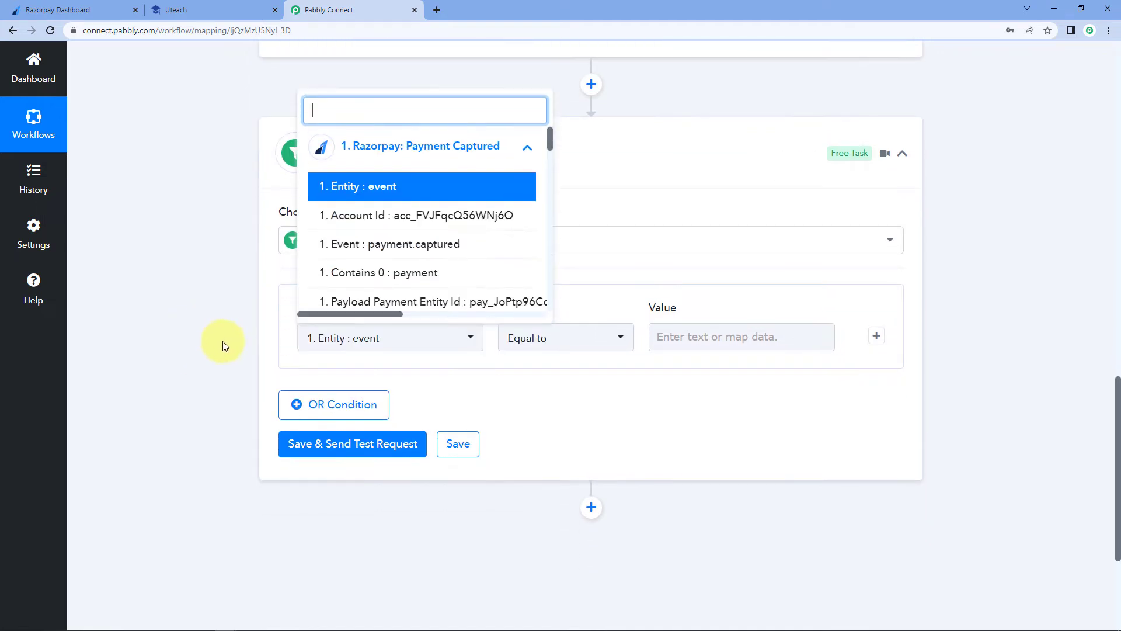
{"action": "scroll", "coordinate": [445, 234], "scroll_direction": "down", "scroll_amount": 3}
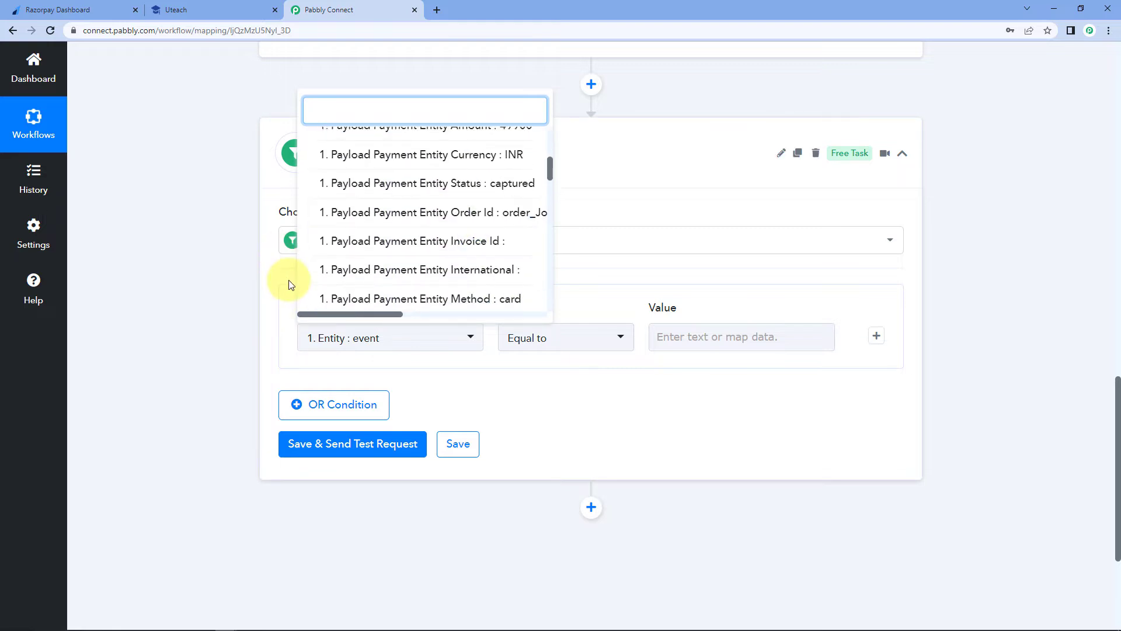
{"action": "scroll", "coordinate": [284, 280], "scroll_direction": "up", "scroll_amount": 2}
{"action": "scroll", "coordinate": [443, 269], "scroll_direction": "down", "scroll_amount": 8}
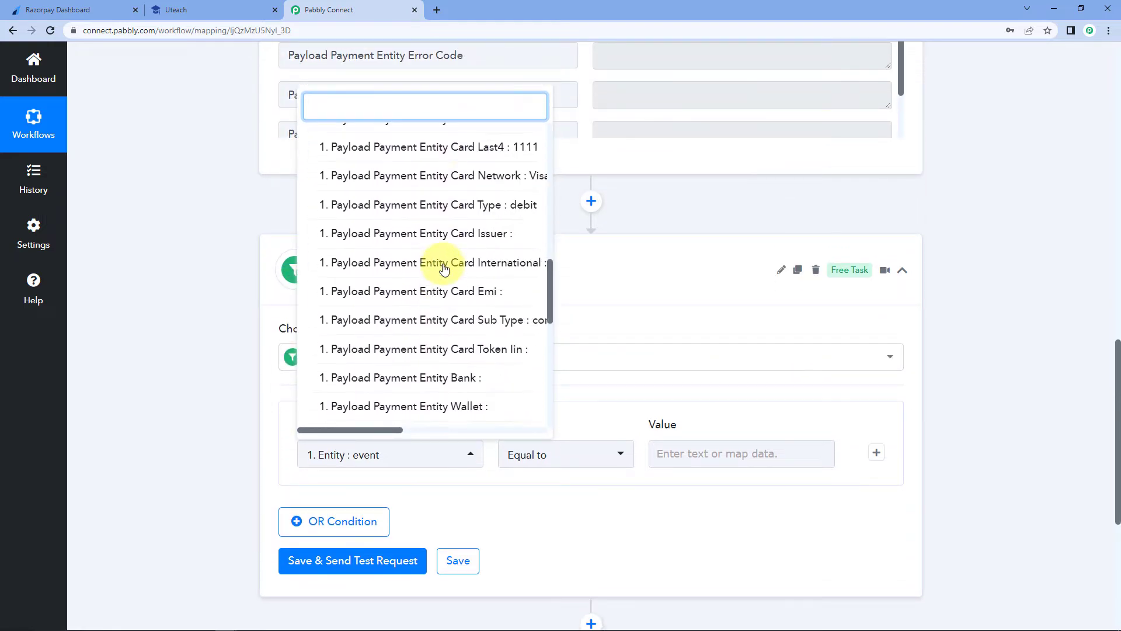
{"action": "scroll", "coordinate": [444, 269], "scroll_direction": "down", "scroll_amount": 4}
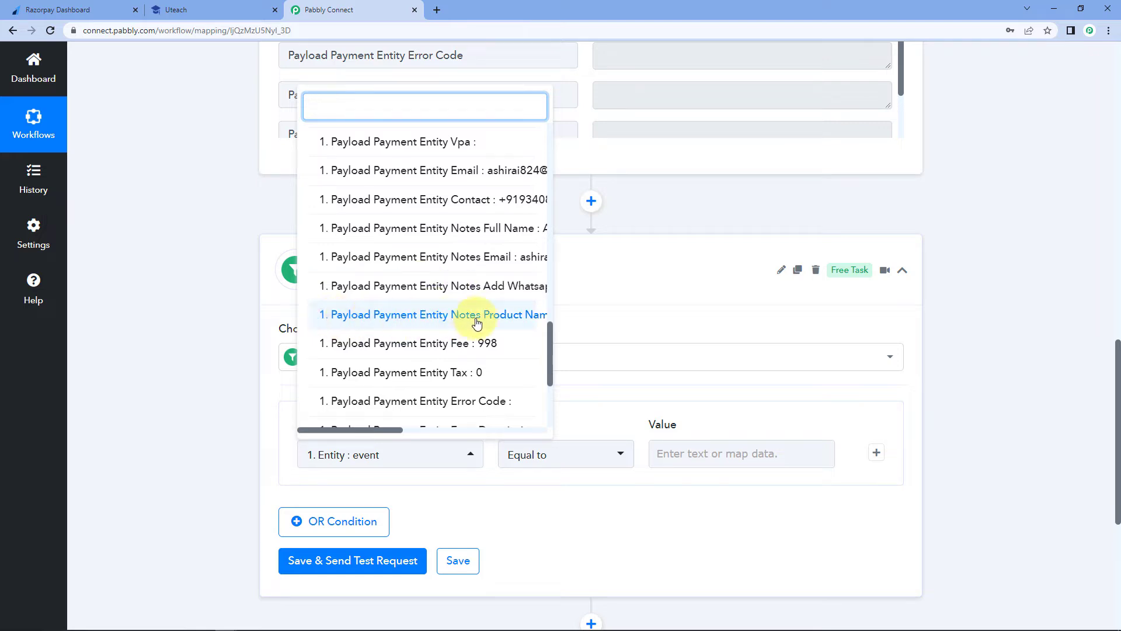
{"action": "scroll", "coordinate": [474, 322], "scroll_direction": "right", "scroll_amount": 3}
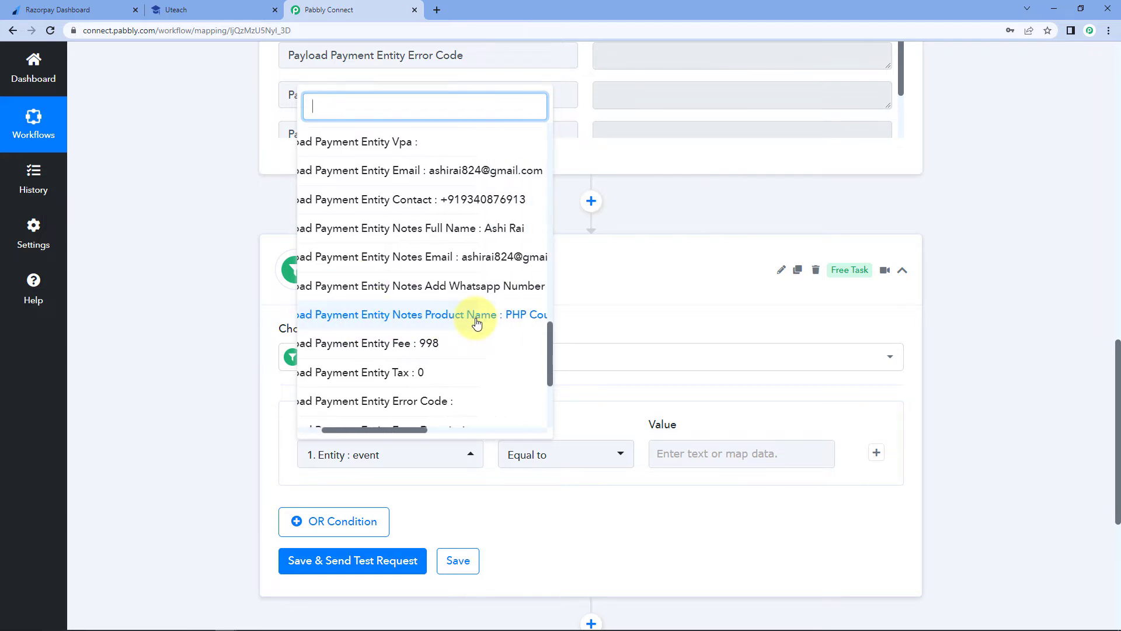
{"action": "left_click", "coordinate": [412, 317]}
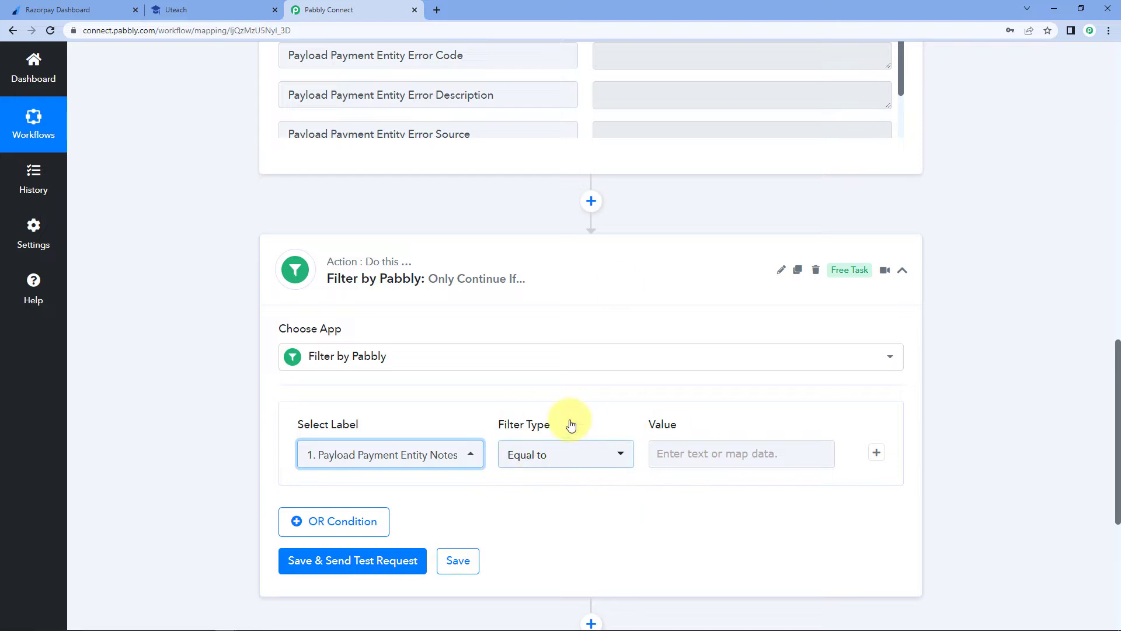
- Paste 'PHP Course for Beginners' as the Equal to value and save the filter
{"action": "scroll", "coordinate": [621, 286], "scroll_direction": "up", "scroll_amount": 1}
{"action": "scroll", "coordinate": [621, 286], "scroll_direction": "up", "scroll_amount": 2}
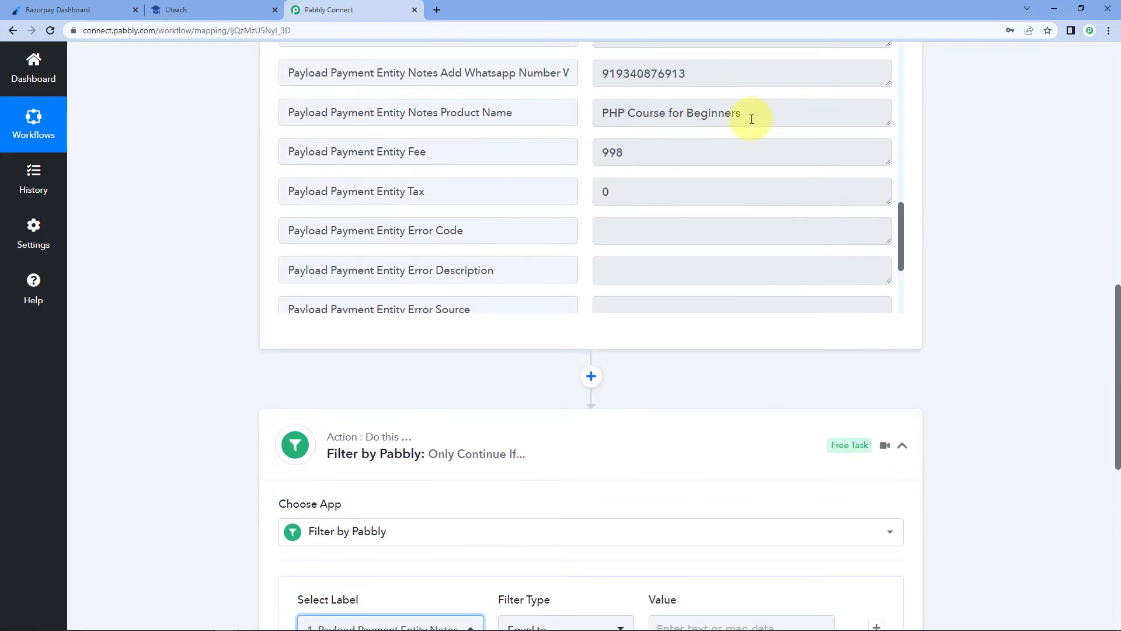
{"action": "left_click_drag", "start_coordinate": [746, 115], "coordinate": [540, 125]}
{"action": "right_click", "coordinate": [640, 115]}
{"action": "left_click", "coordinate": [665, 122]}
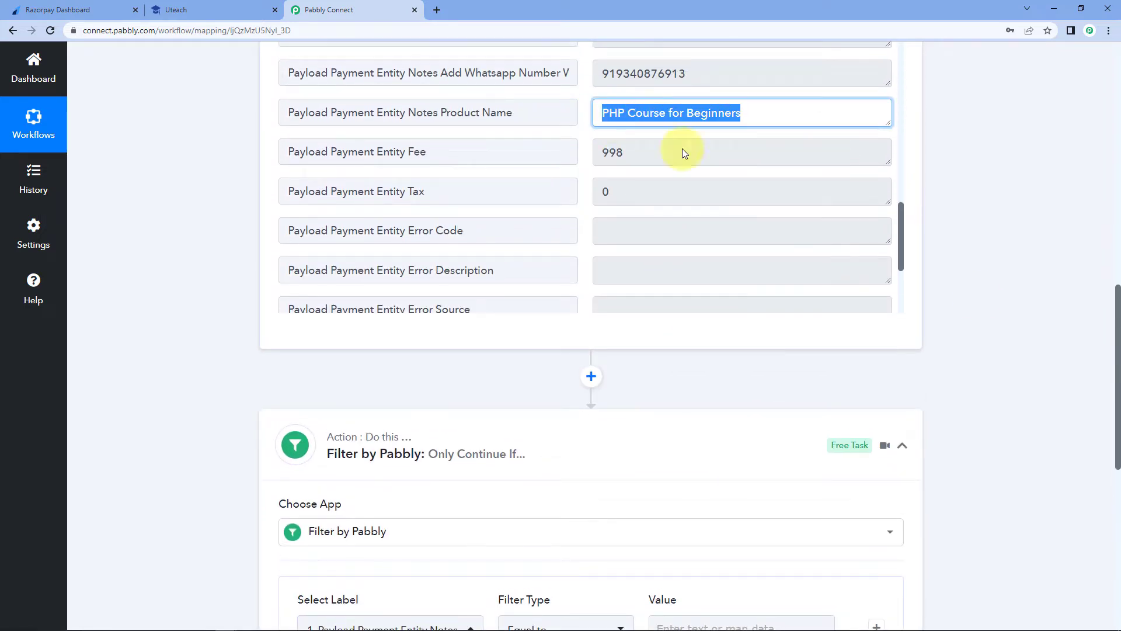
{"action": "left_click", "coordinate": [983, 303]}
{"action": "scroll", "coordinate": [983, 303], "scroll_direction": "down", "scroll_amount": 3}
{"action": "left_click", "coordinate": [700, 454]}
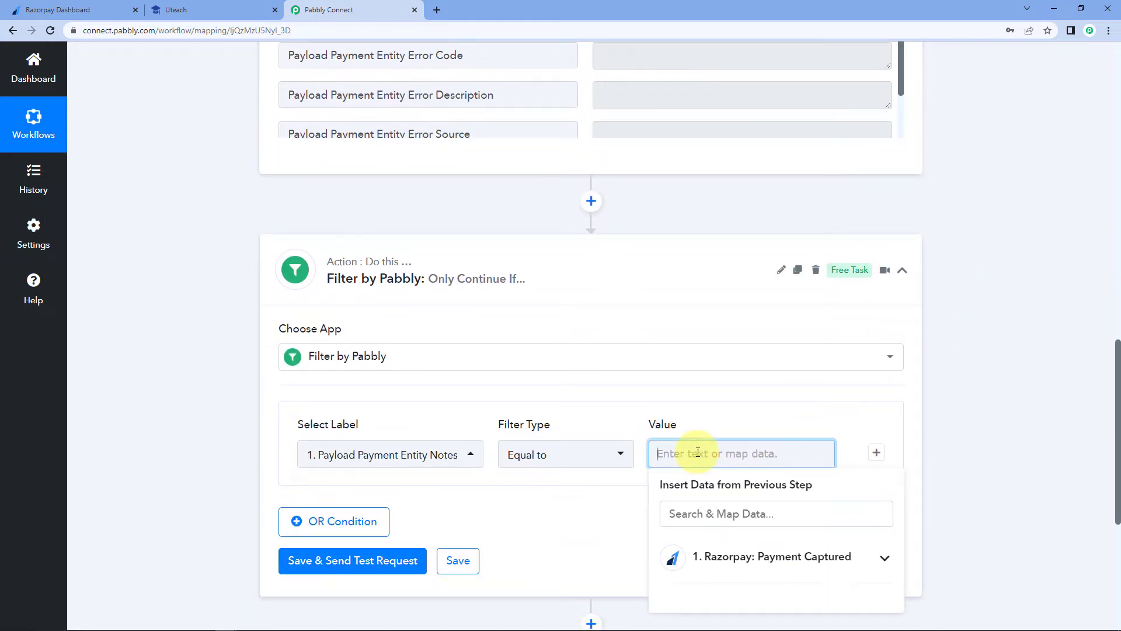
{"action": "right_click", "coordinate": [701, 453]}
{"action": "left_click", "coordinate": [718, 358]}
{"action": "left_click", "coordinate": [986, 367]}
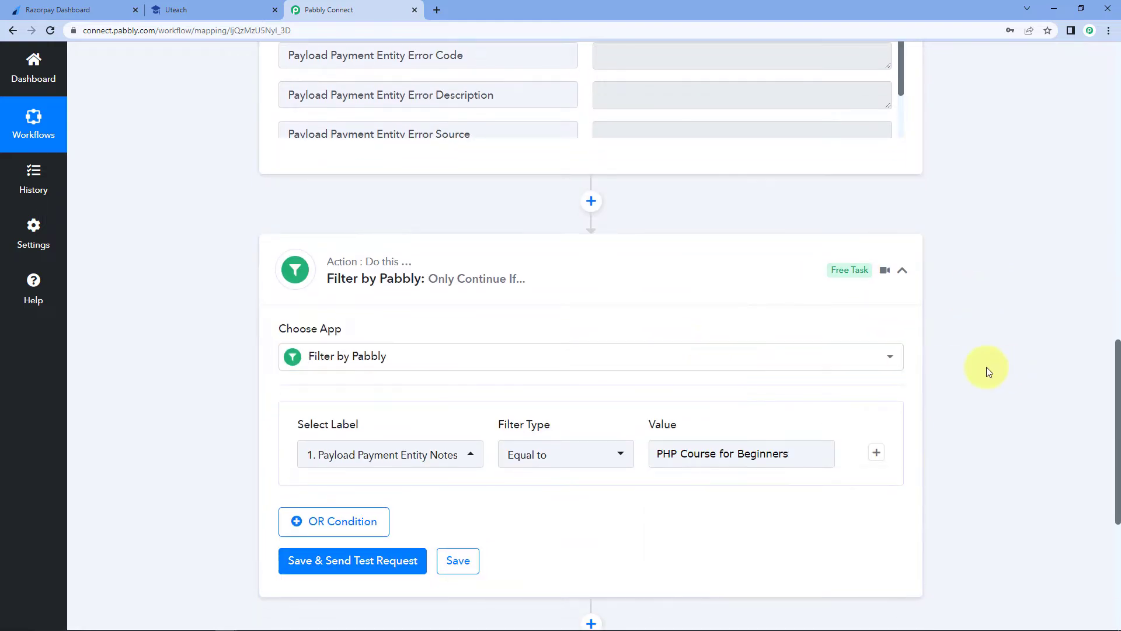
{"action": "scroll", "coordinate": [986, 367], "scroll_direction": "down", "scroll_amount": 1}
{"action": "left_click", "coordinate": [280, 501]}
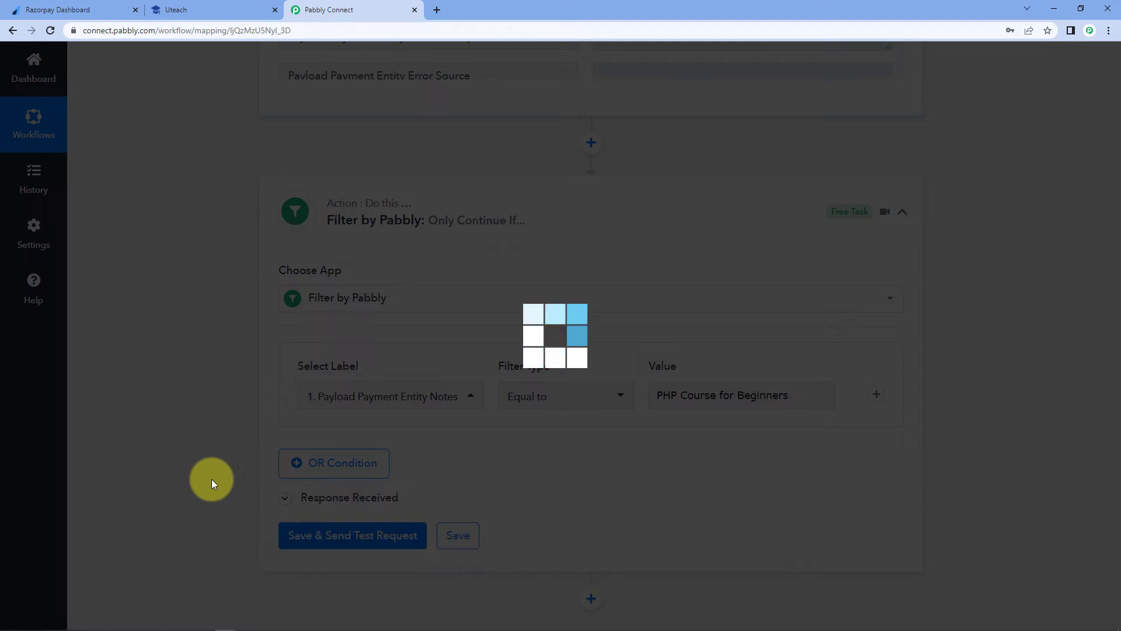
- Check the filter test response: Status success with message 'Condition is true'
{"action": "scroll", "coordinate": [211, 479], "scroll_direction": "down", "scroll_amount": 2}
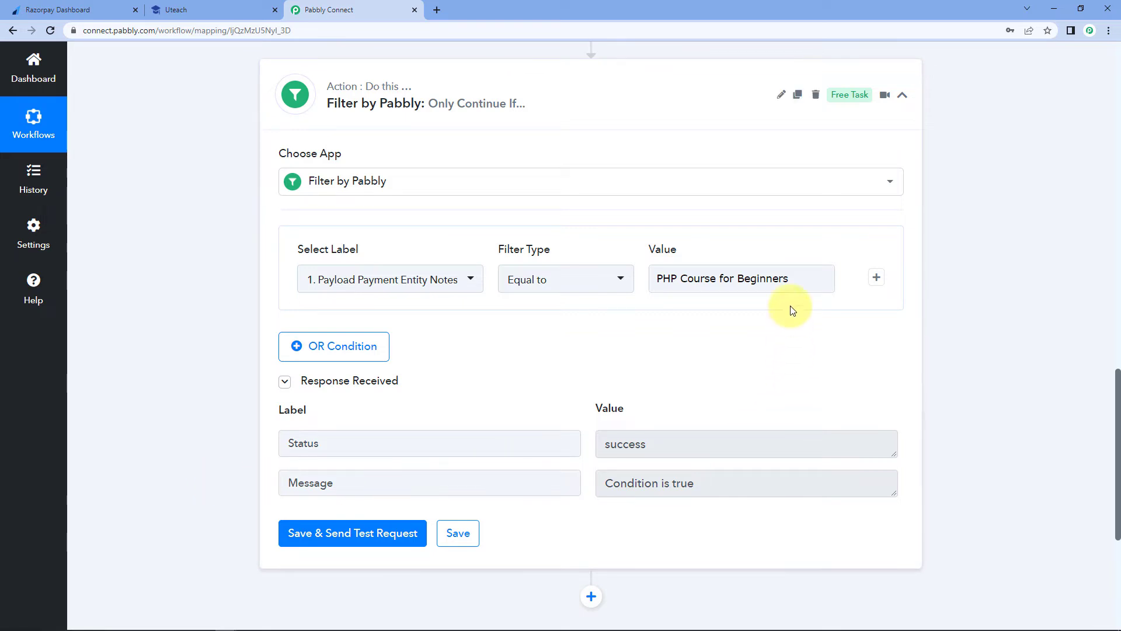
{"action": "left_click", "coordinate": [793, 289]}
{"action": "left_click", "coordinate": [737, 360]}
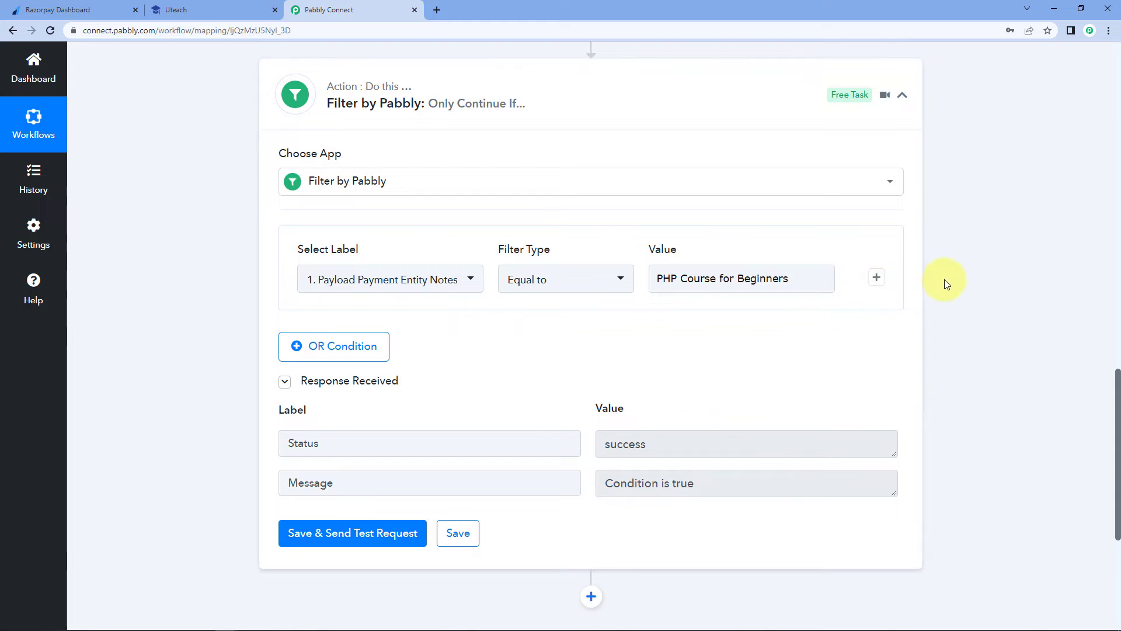
{"action": "scroll", "coordinate": [944, 280], "scroll_direction": "up", "scroll_amount": 9}
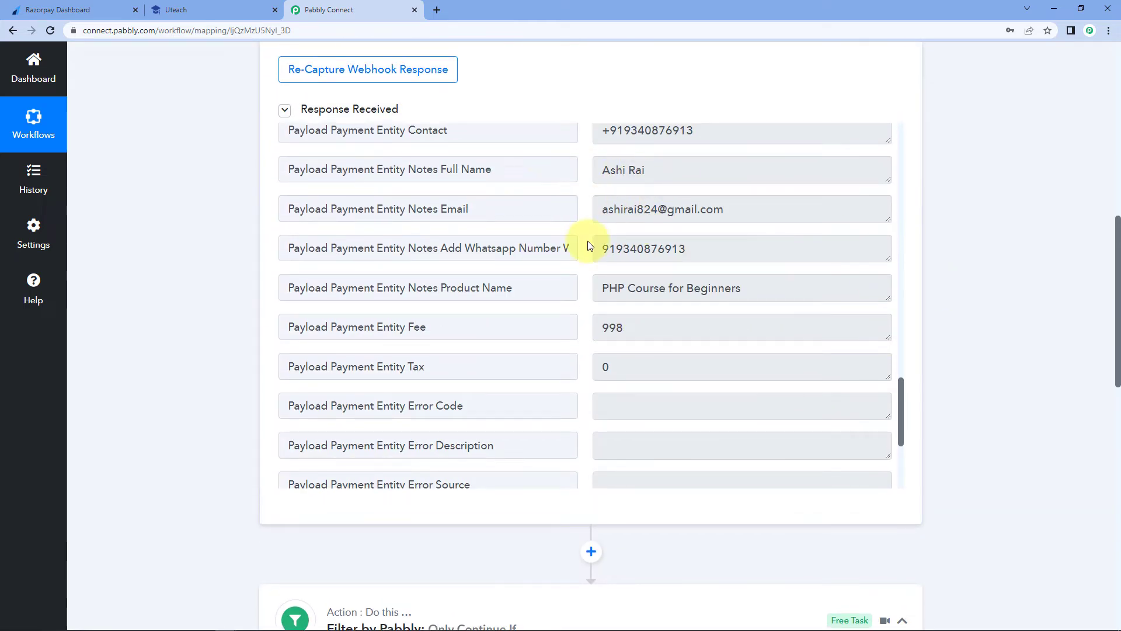
{"action": "scroll", "coordinate": [967, 260], "scroll_direction": "down", "scroll_amount": 13}
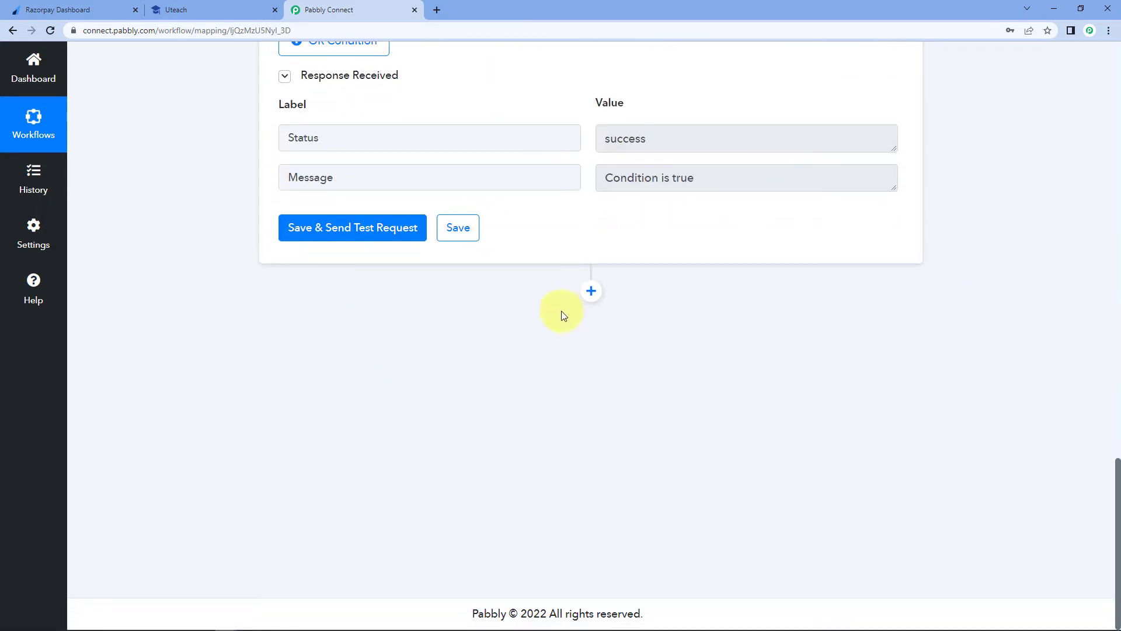
- Add a Uteach action step with the Create Student event and begin connecting the Uteach account
{"action": "left_click", "coordinate": [591, 290]}
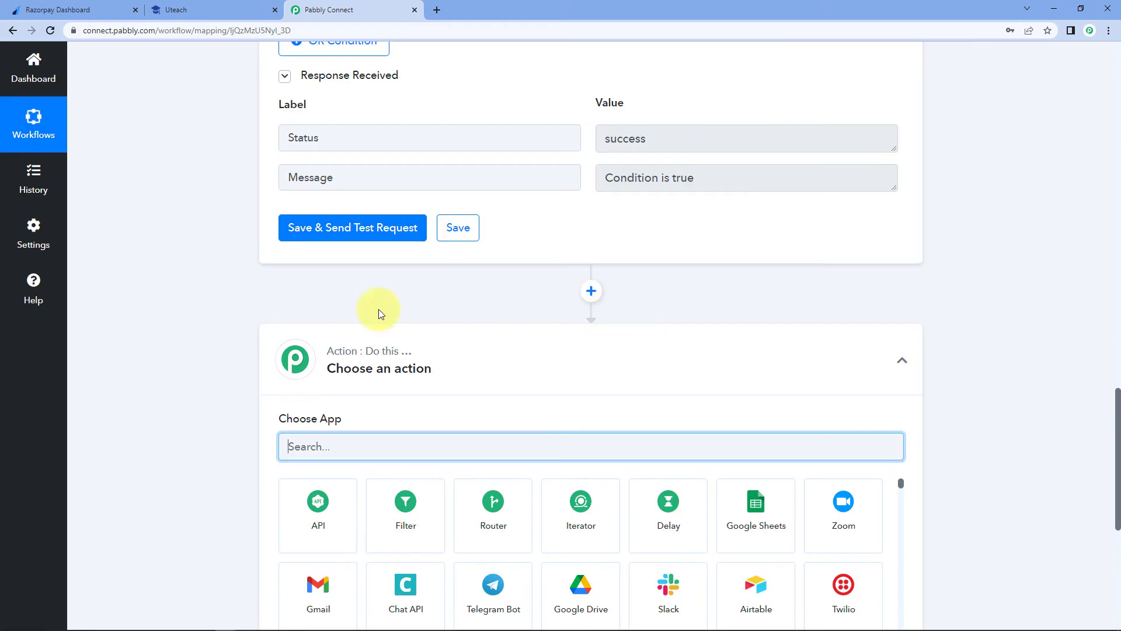
{"action": "scroll", "coordinate": [244, 380], "scroll_direction": "down", "scroll_amount": 4}
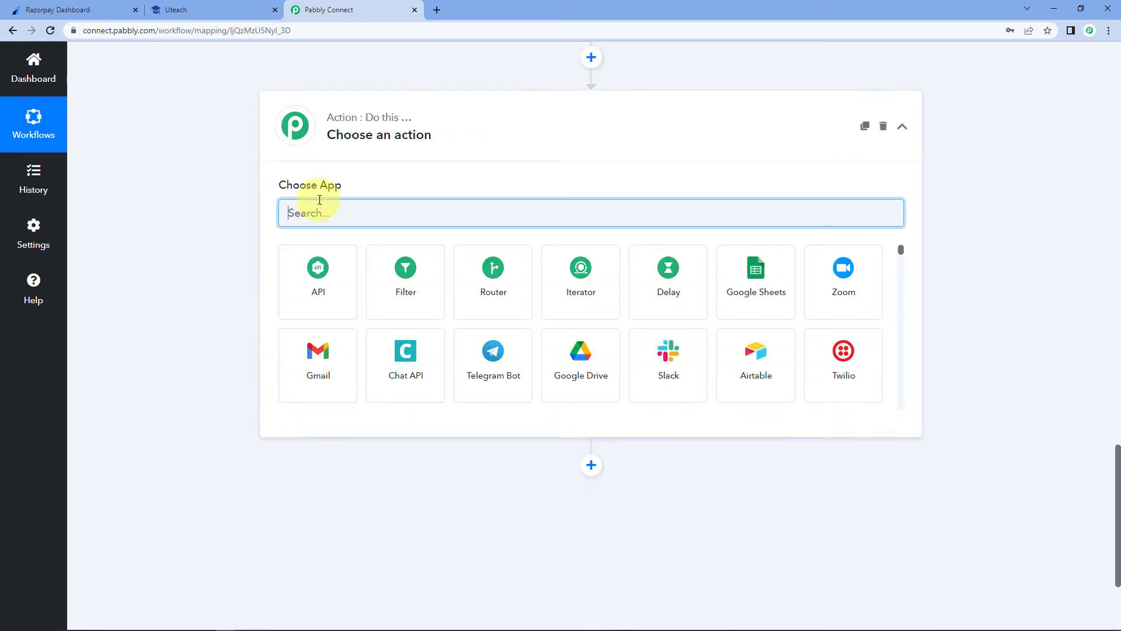
{"action": "type", "text": "Uteach"}
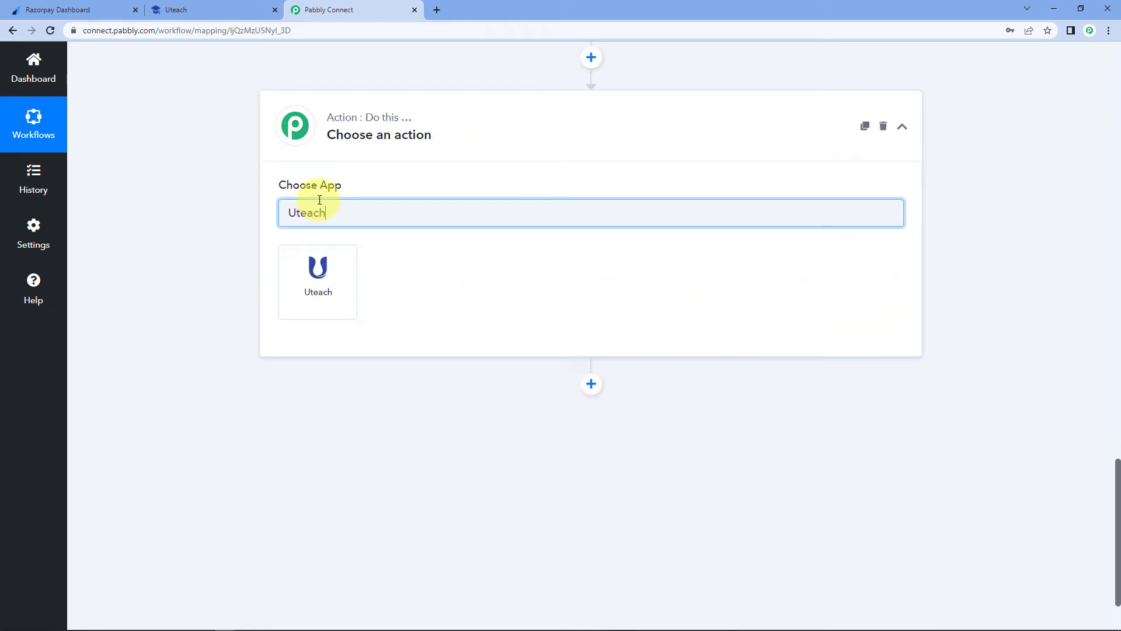
{"action": "left_click", "coordinate": [345, 266]}
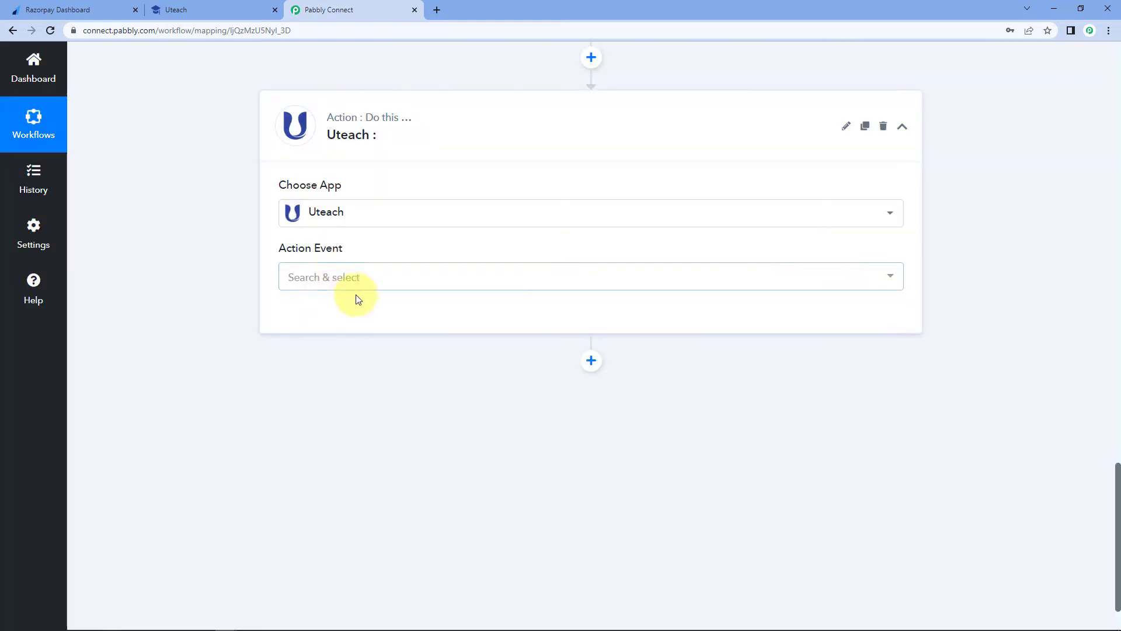
{"action": "left_click", "coordinate": [391, 281]}
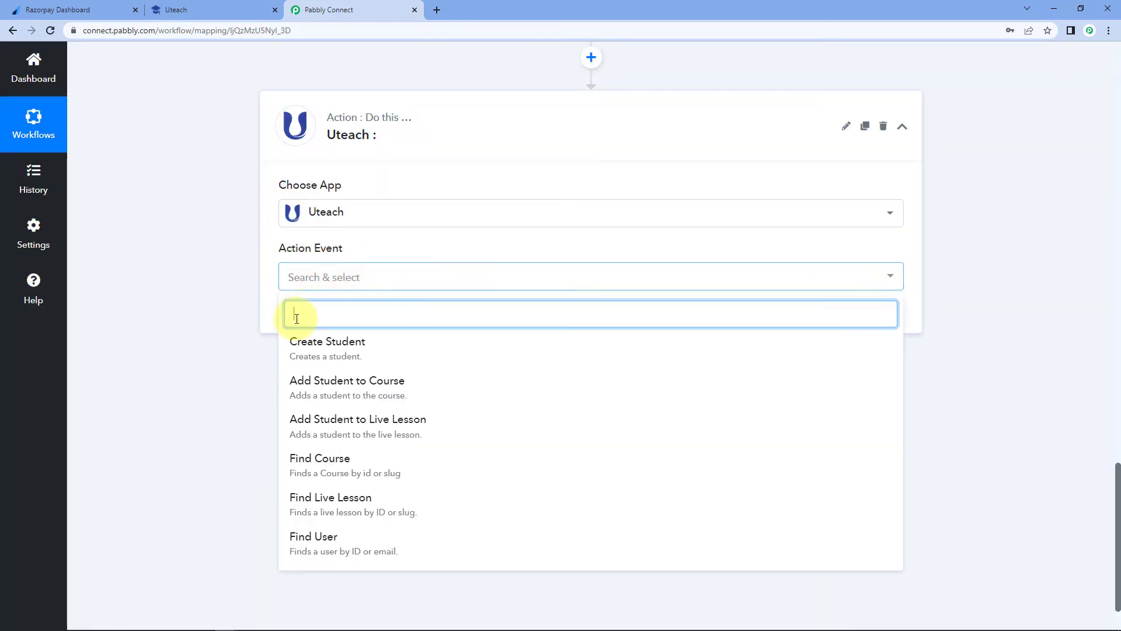
{"action": "left_click", "coordinate": [341, 349]}
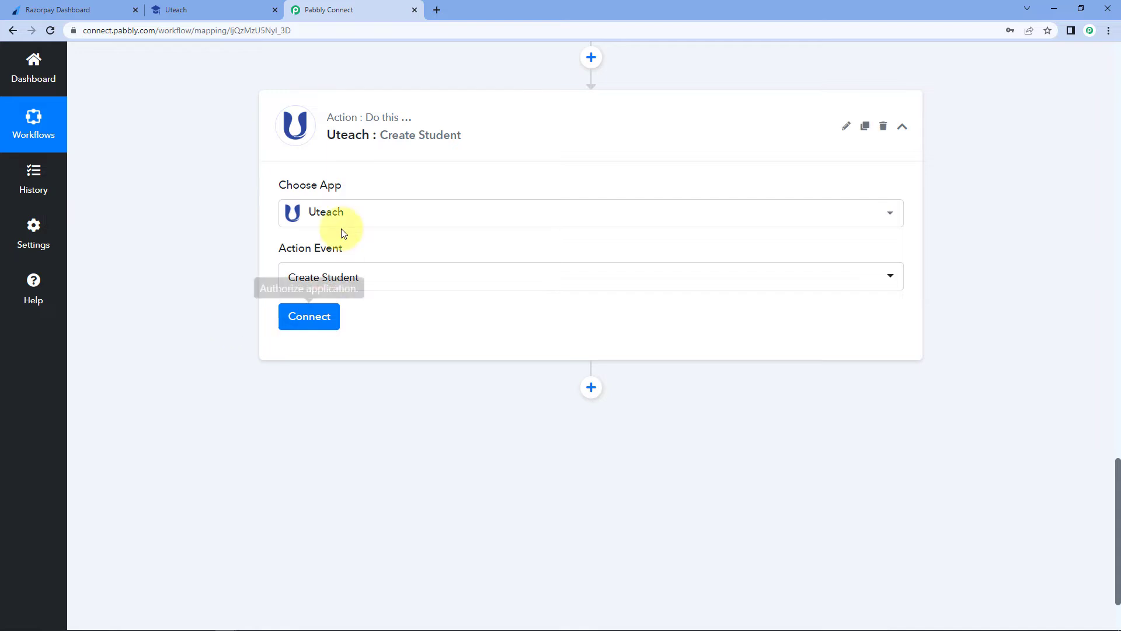
{"action": "left_click", "coordinate": [328, 318]}
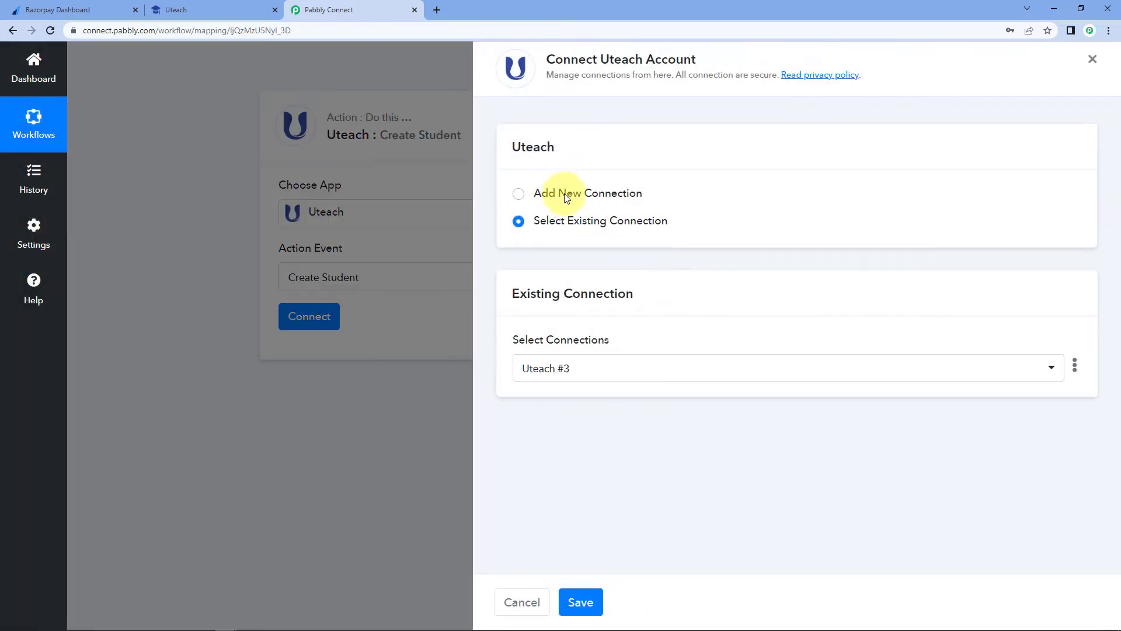
- Start a new Uteach connection in Pabbly Connect, then bring up the Uteach admin dashboard
{"action": "left_click", "coordinate": [564, 193]}
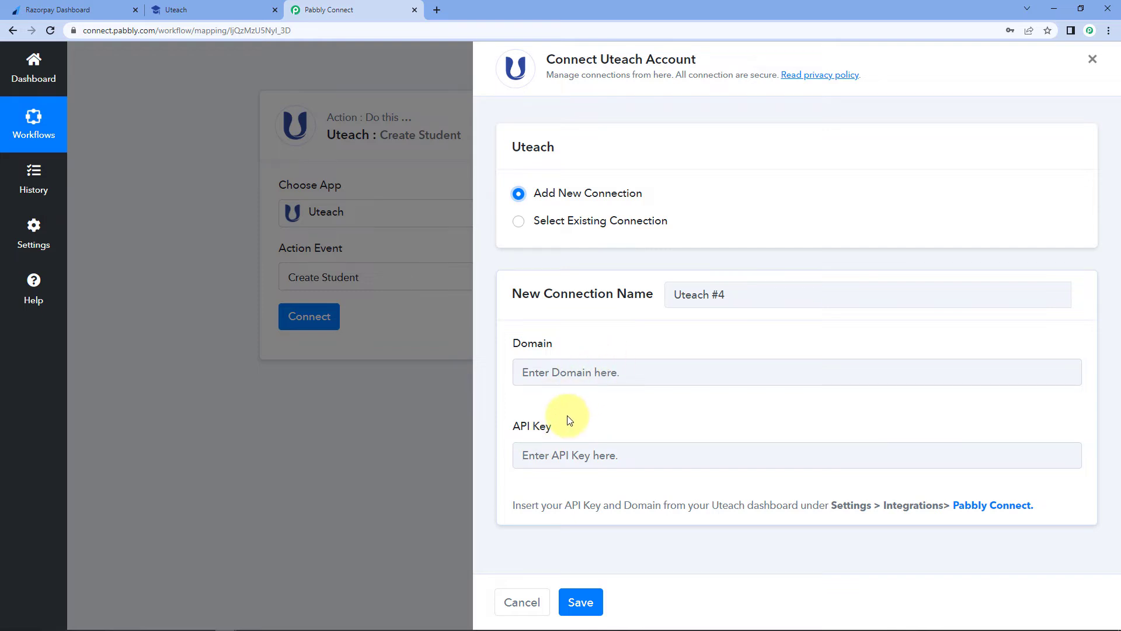
{"action": "left_click", "coordinate": [205, 10]}
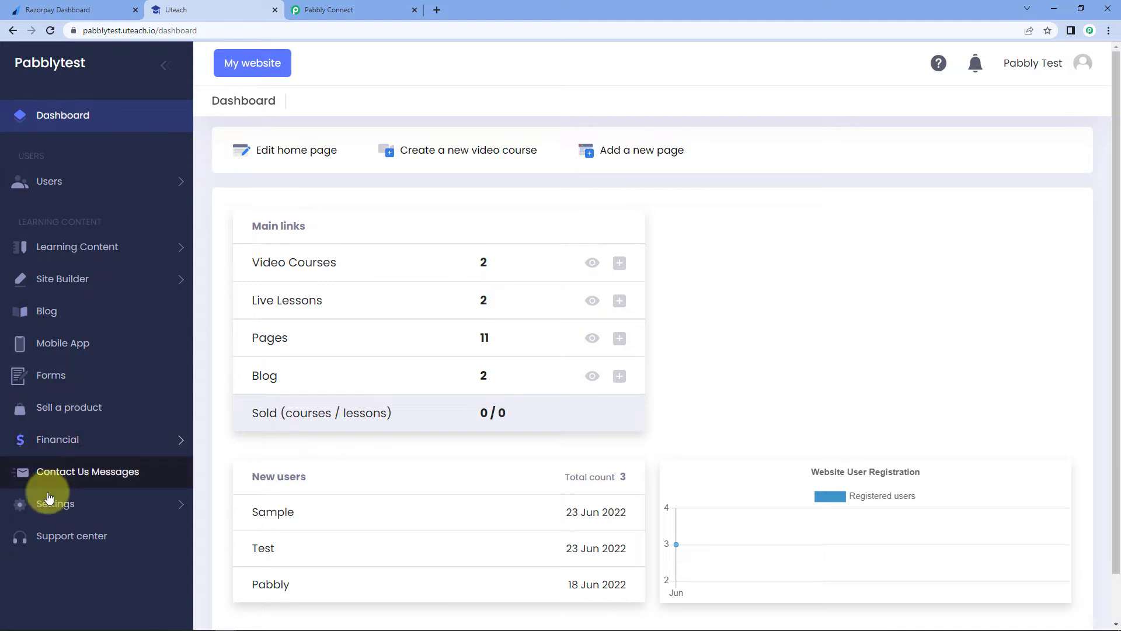
- Copy the API key from Uteach's Settings > Integrations > Pabbly Connect integration details
{"action": "left_click", "coordinate": [103, 505]}
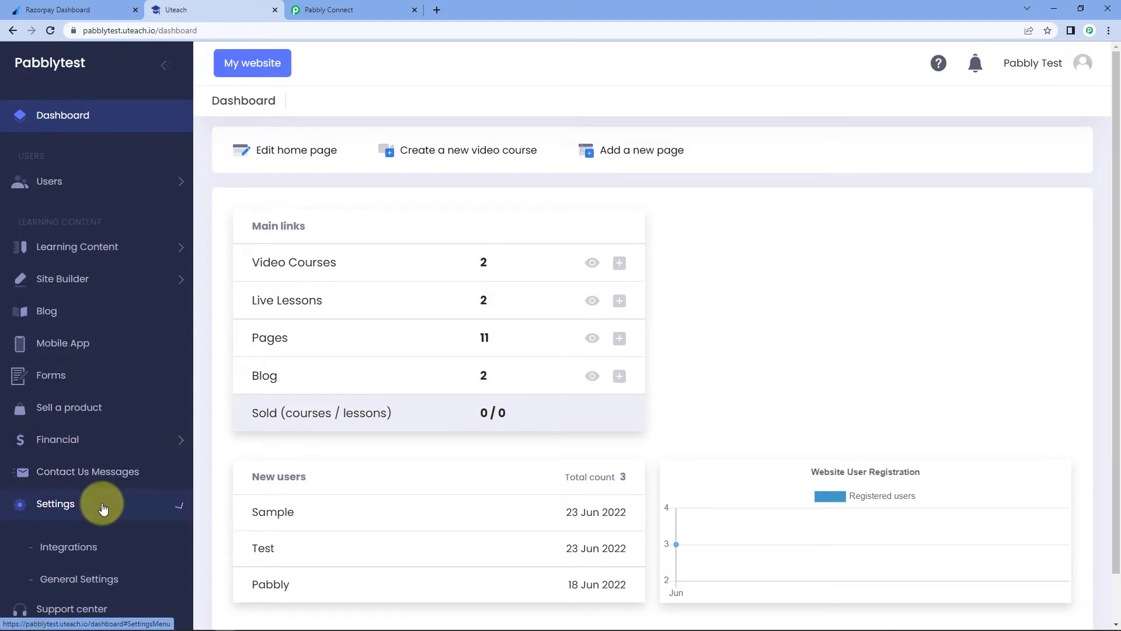
{"action": "left_click", "coordinate": [75, 549]}
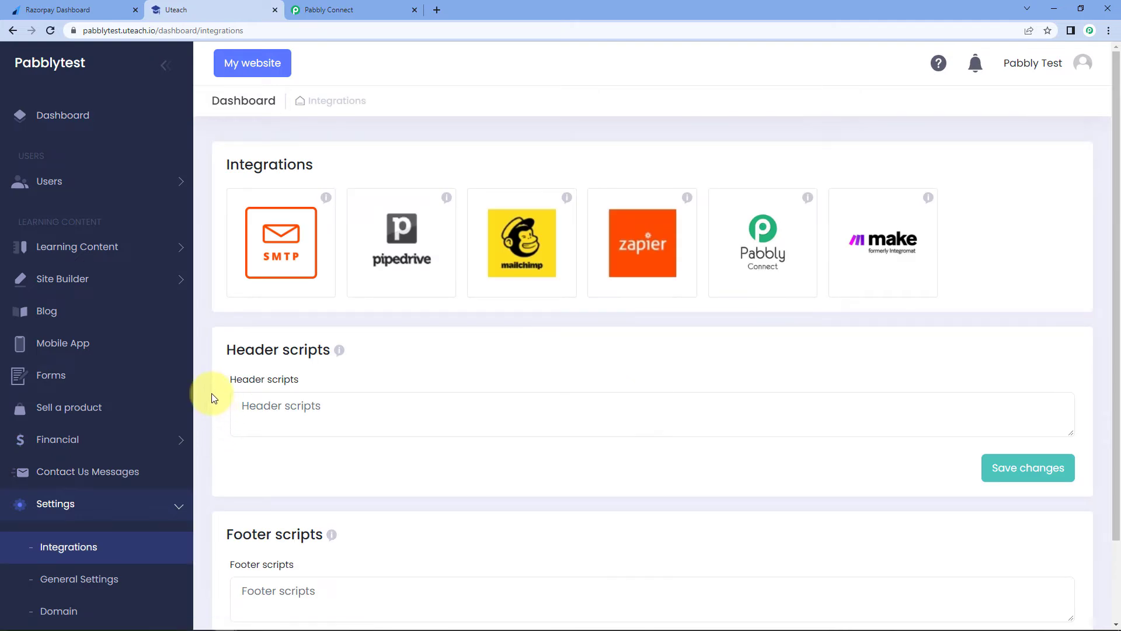
{"action": "left_click", "coordinate": [769, 246]}
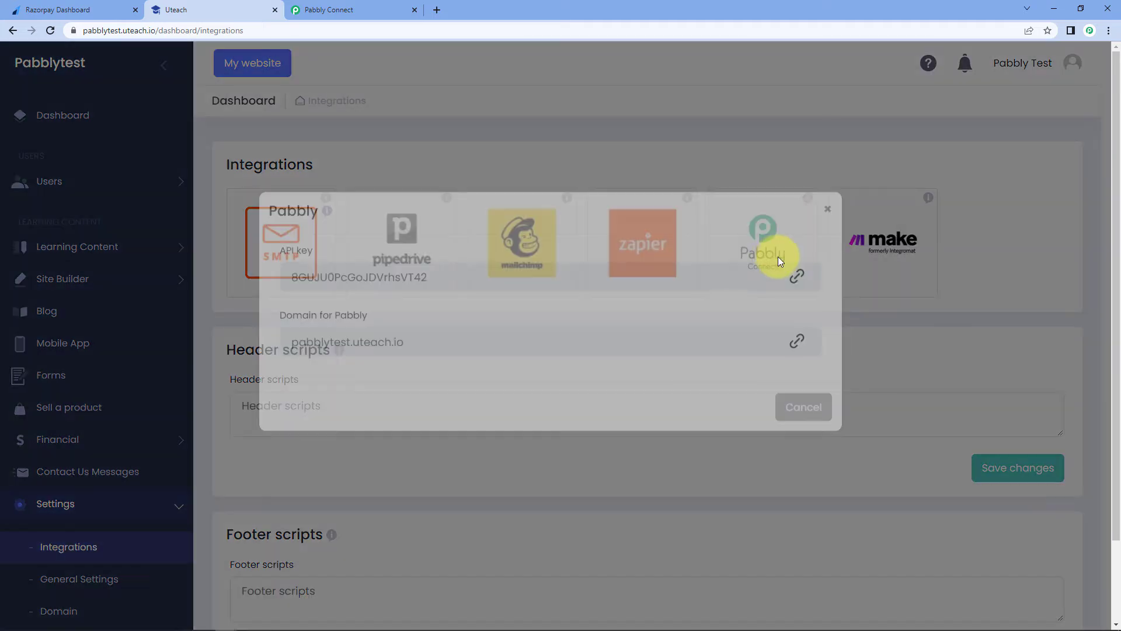
{"action": "left_click", "coordinate": [424, 368]}
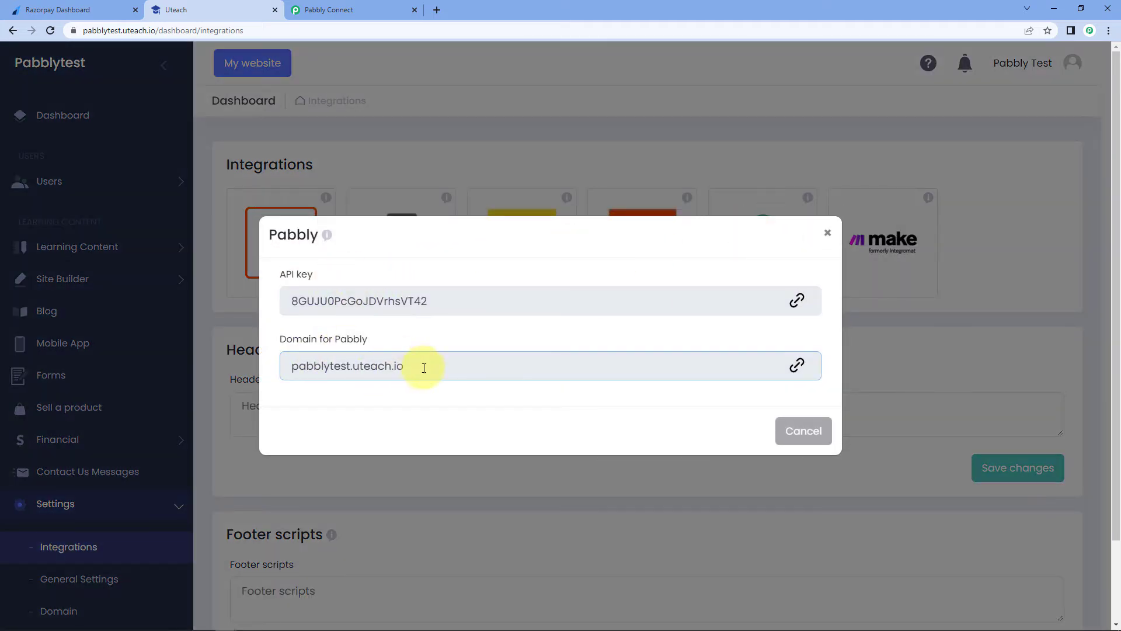
{"action": "left_click", "coordinate": [470, 344]}
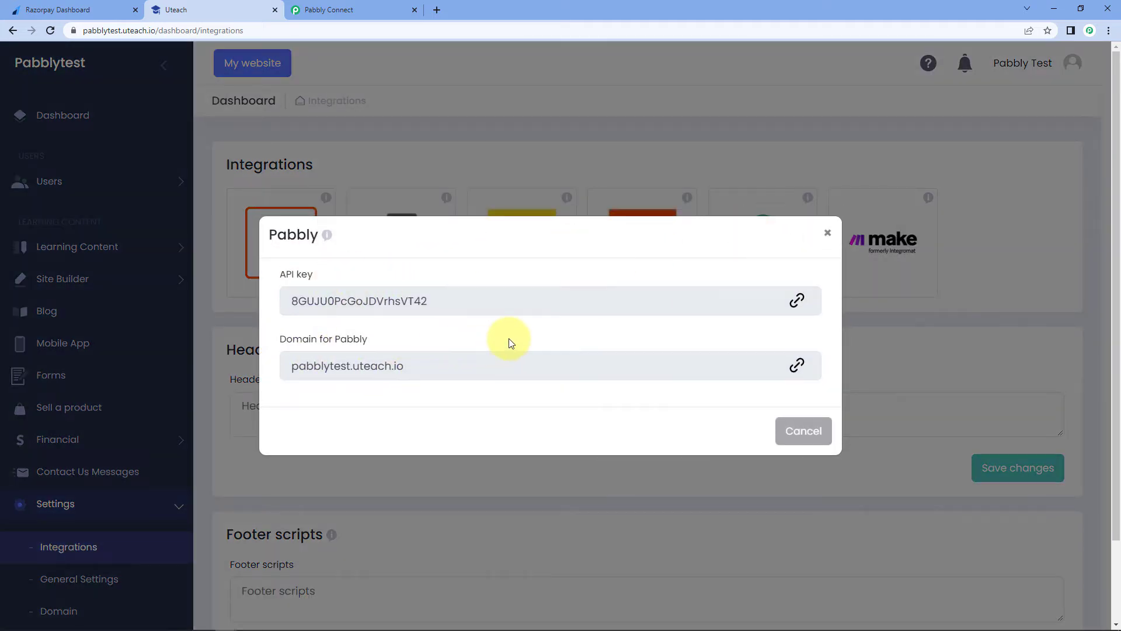
{"action": "left_click", "coordinate": [797, 300]}
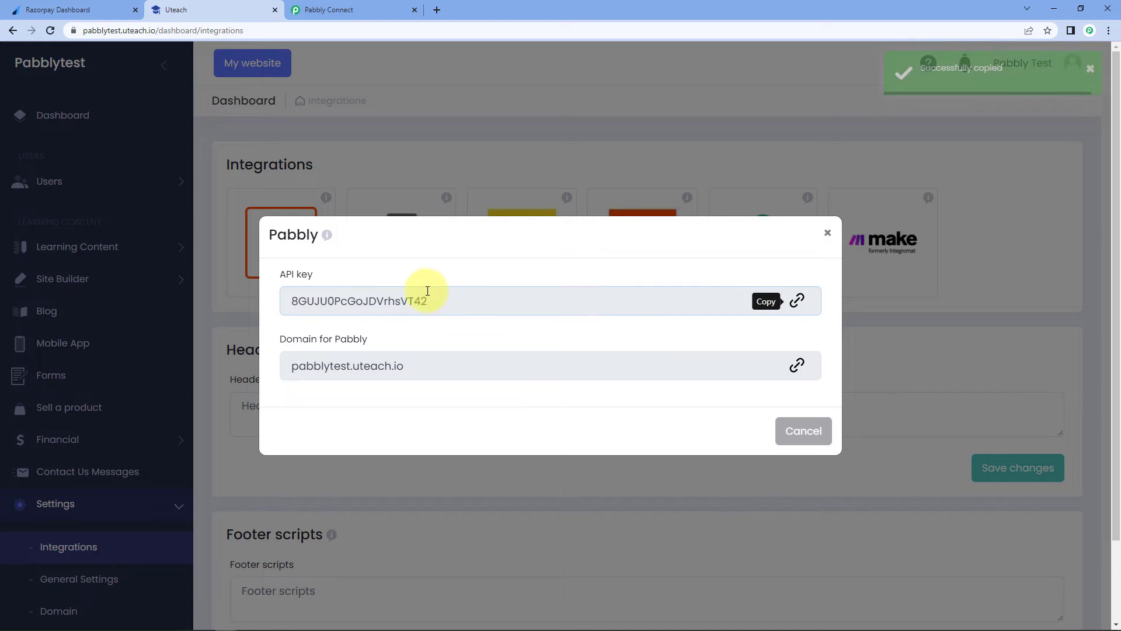
- Back in Pabbly Connect, bring up paste options in the Uteach API Key field
{"action": "left_click", "coordinate": [380, 10]}
{"action": "left_click", "coordinate": [549, 455]}
{"action": "right_click", "coordinate": [549, 455]}
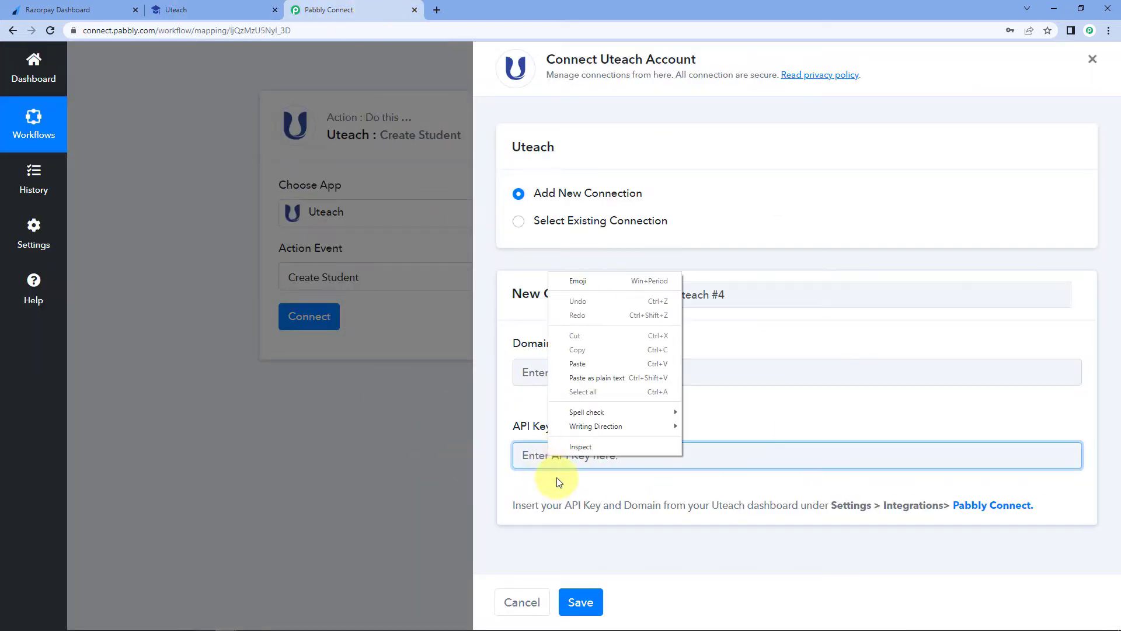
- Paste the API key and the domain pabblytest.uteach.io into the Uteach connection and save it
{"action": "left_click", "coordinate": [613, 361]}
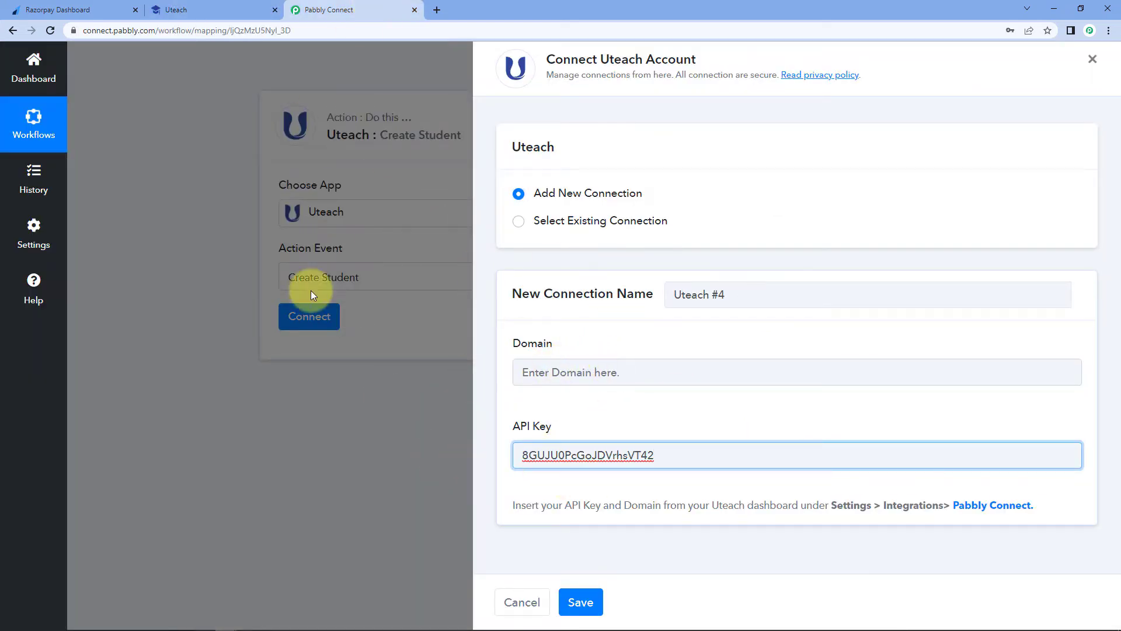
{"action": "left_click", "coordinate": [204, 10]}
{"action": "left_click", "coordinate": [797, 365]}
{"action": "left_click", "coordinate": [329, 10]}
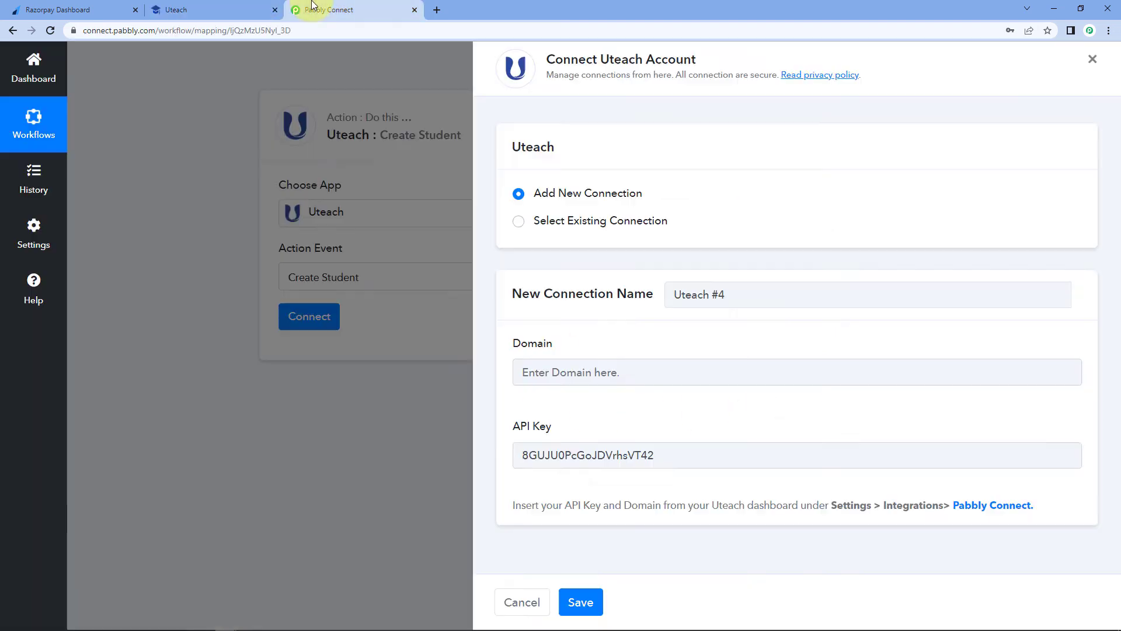
{"action": "left_click", "coordinate": [546, 372]}
{"action": "right_click", "coordinate": [555, 377]}
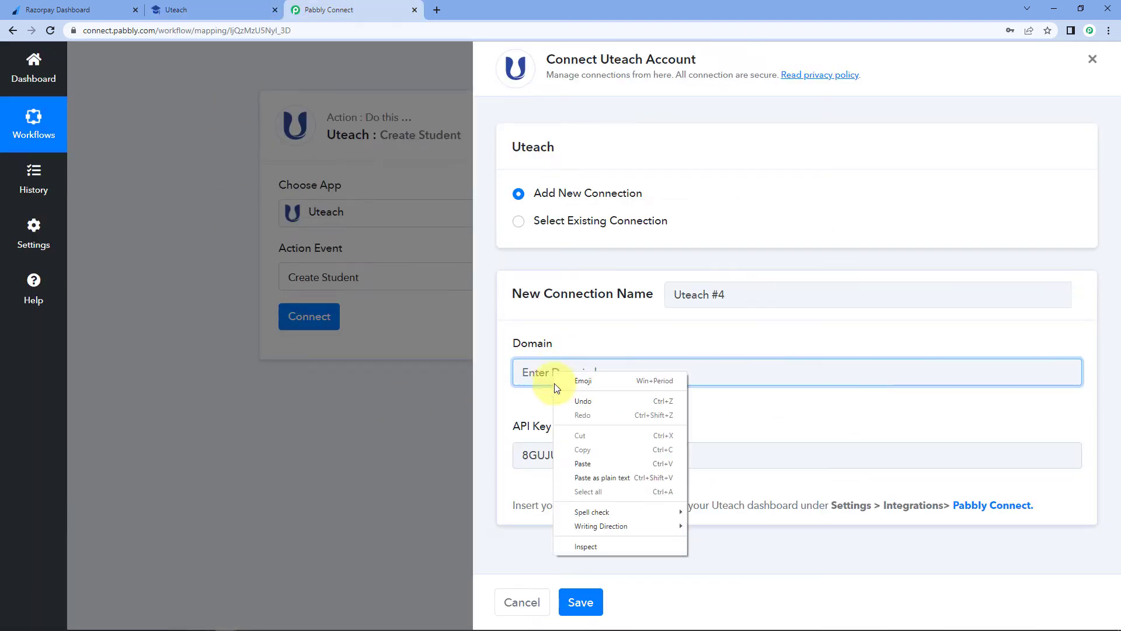
{"action": "left_click", "coordinate": [584, 463]}
{"action": "left_click", "coordinate": [582, 349]}
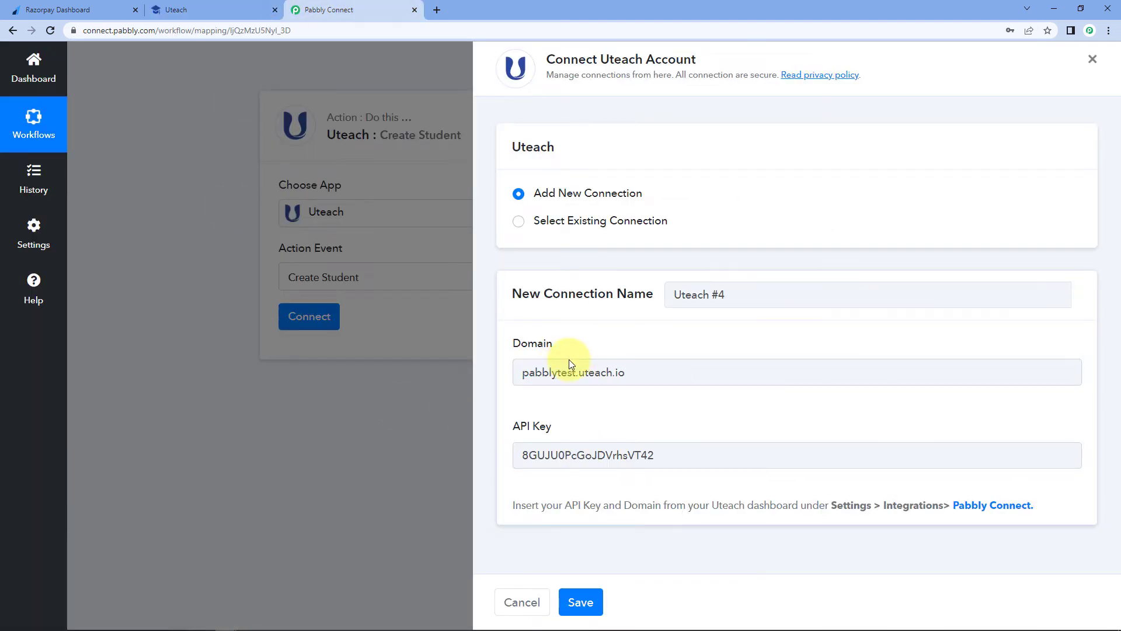
{"action": "left_click", "coordinate": [575, 605]}
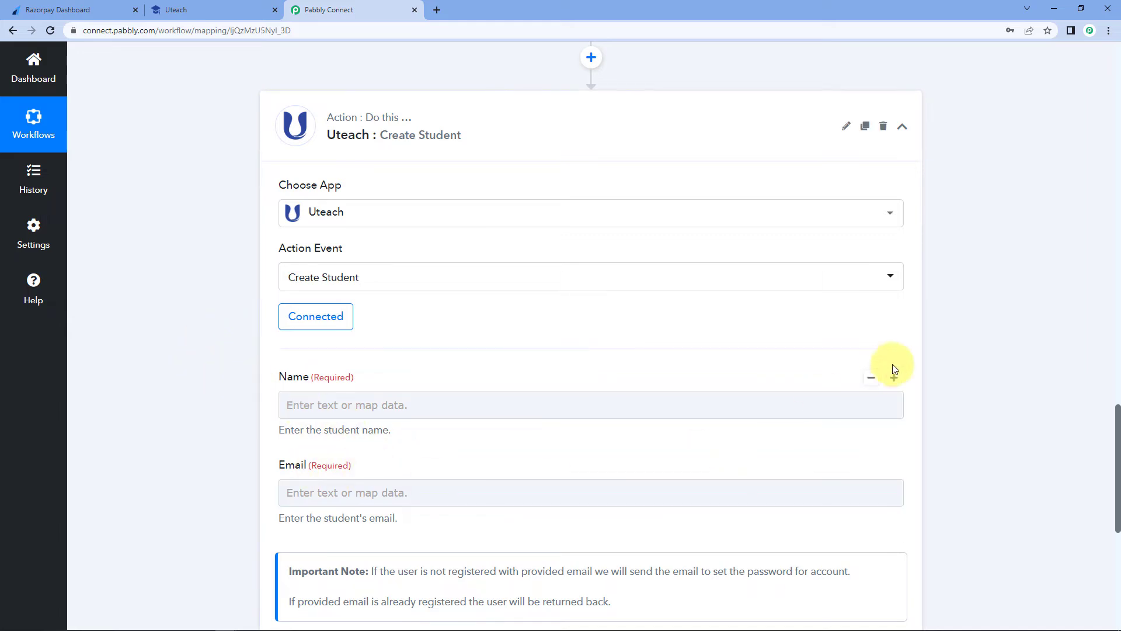
{"action": "scroll", "coordinate": [977, 395], "scroll_direction": "down", "scroll_amount": 1}
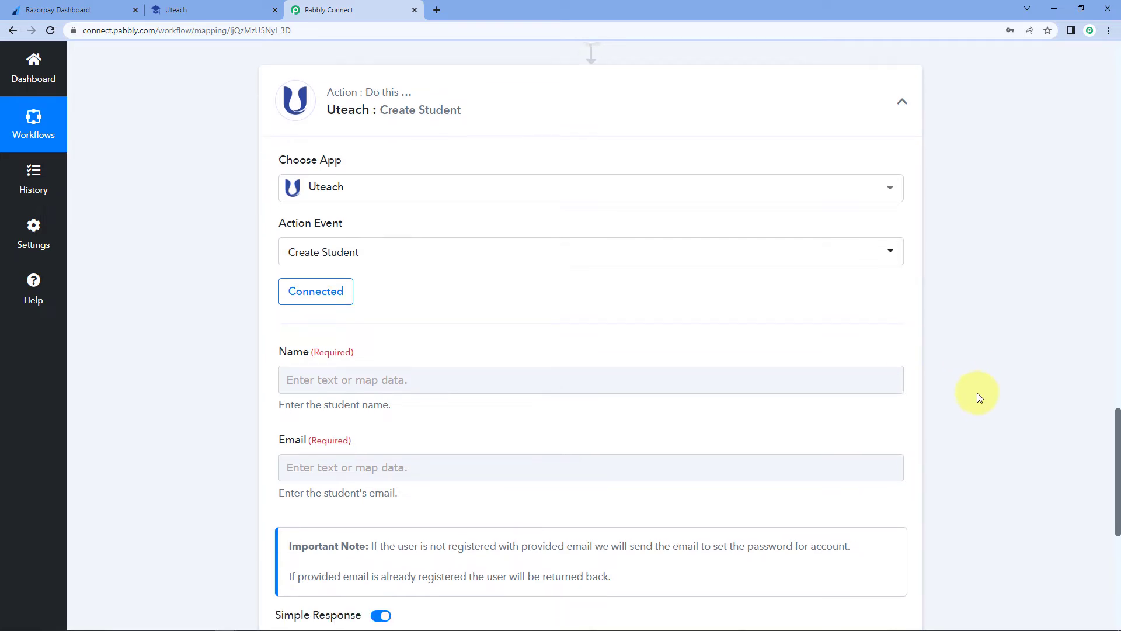
{"action": "scroll", "coordinate": [977, 393], "scroll_direction": "down", "scroll_amount": 1}
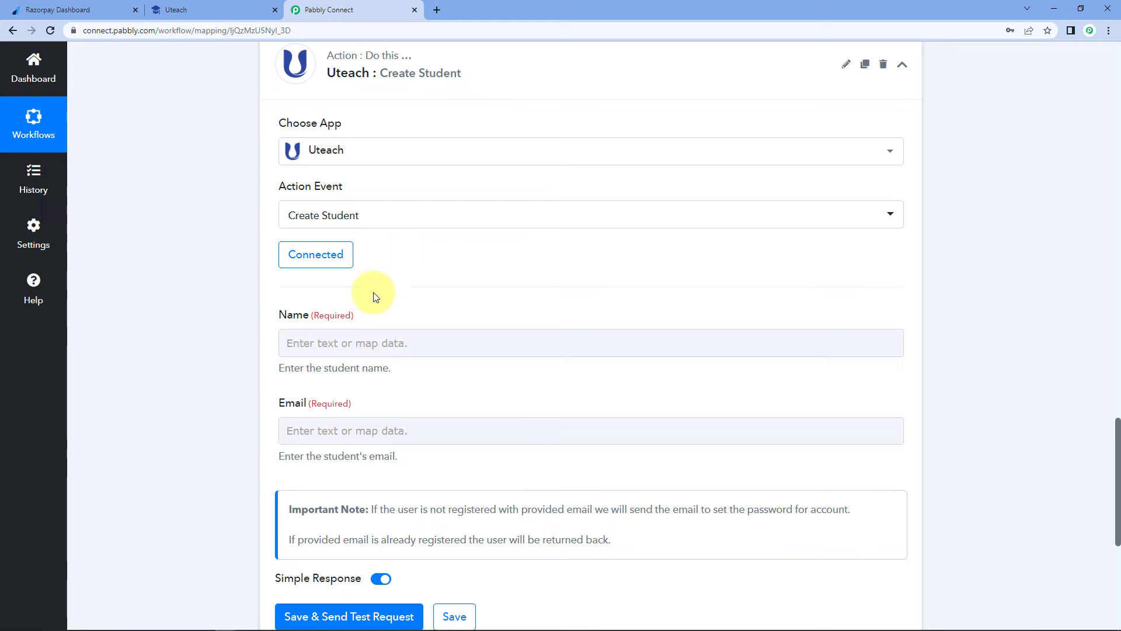
{"action": "scroll", "coordinate": [618, 290], "scroll_direction": "up", "scroll_amount": 8}
{"action": "scroll", "coordinate": [954, 317], "scroll_direction": "up", "scroll_amount": 10}
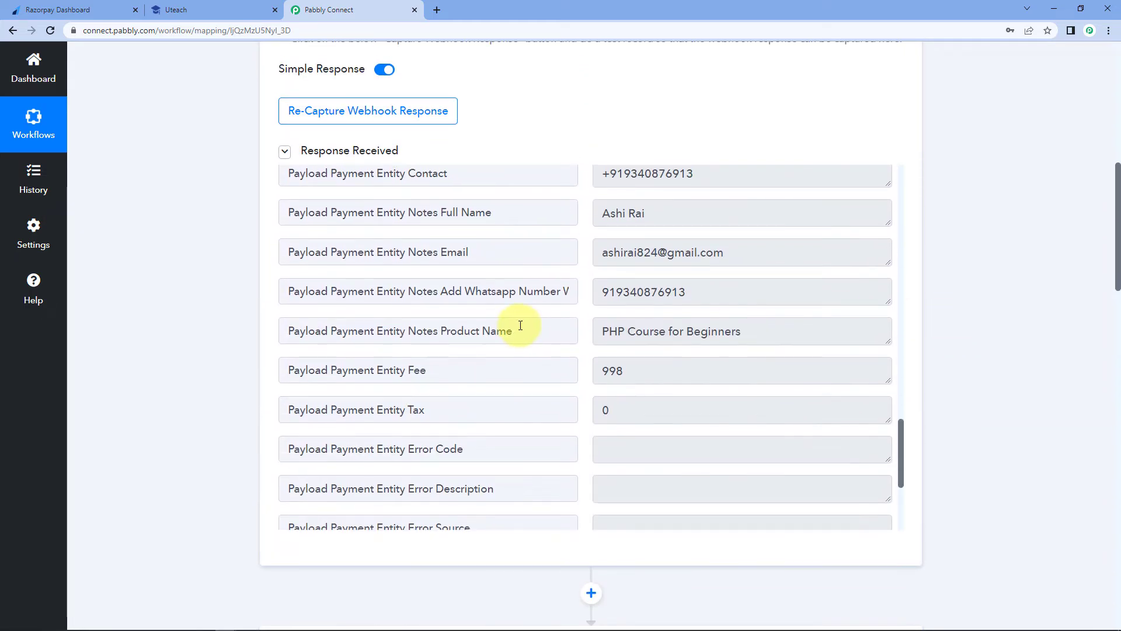
{"action": "scroll", "coordinate": [519, 324], "scroll_direction": "up", "scroll_amount": 2}
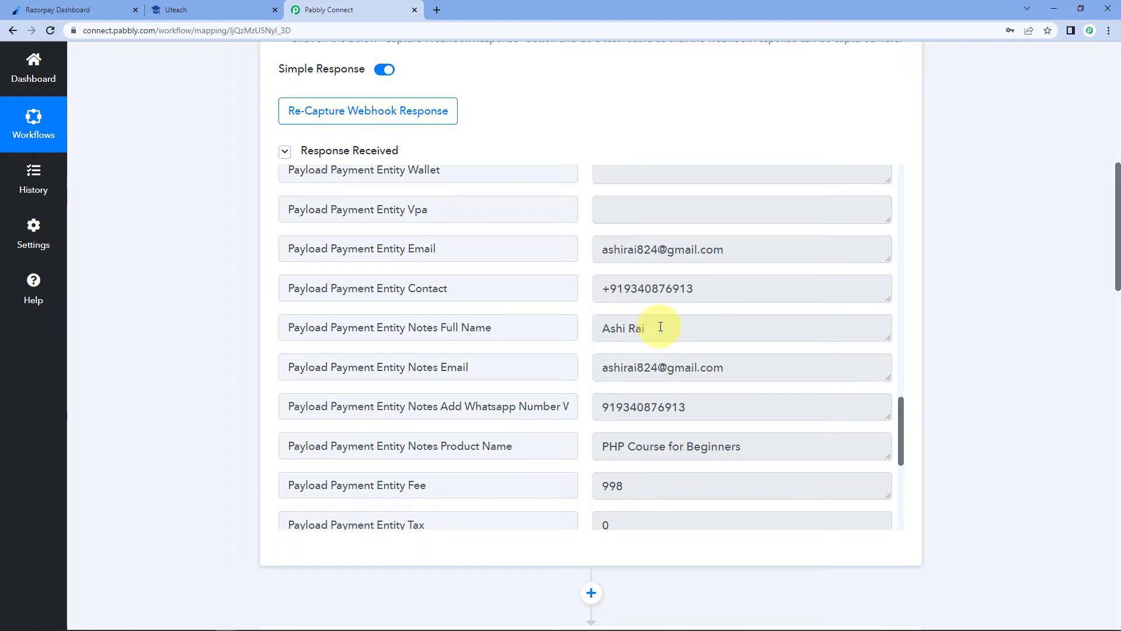
{"action": "left_click_drag", "start_coordinate": [660, 327], "coordinate": [570, 326]}
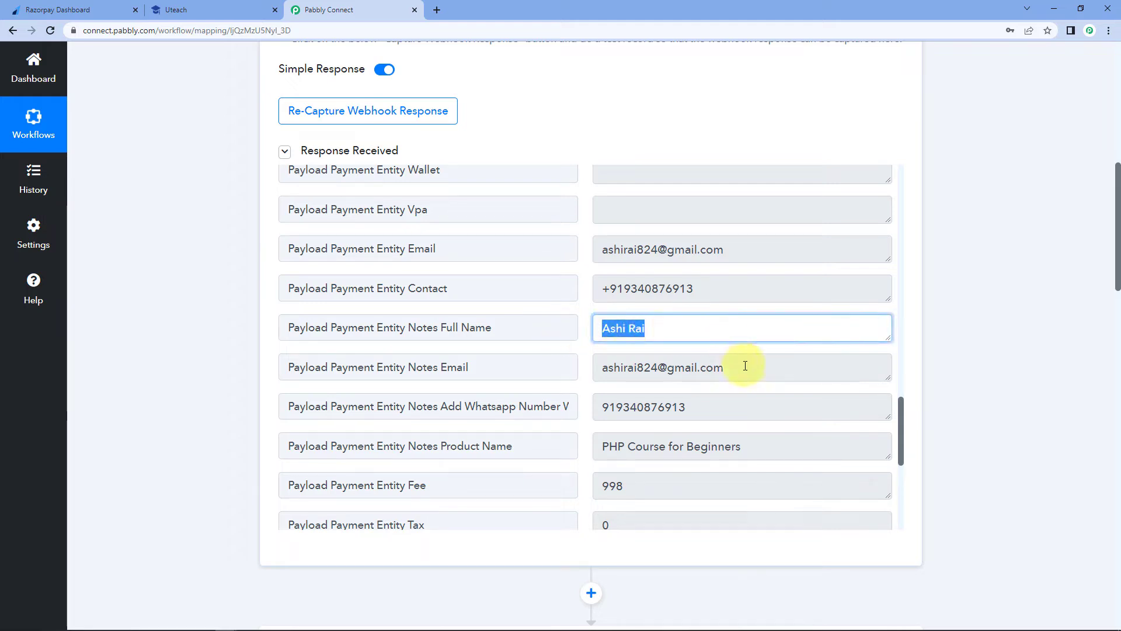
{"action": "left_click", "coordinate": [744, 368]}
{"action": "left_click_drag", "start_coordinate": [745, 368], "coordinate": [596, 367]}
{"action": "left_click", "coordinate": [587, 338]}
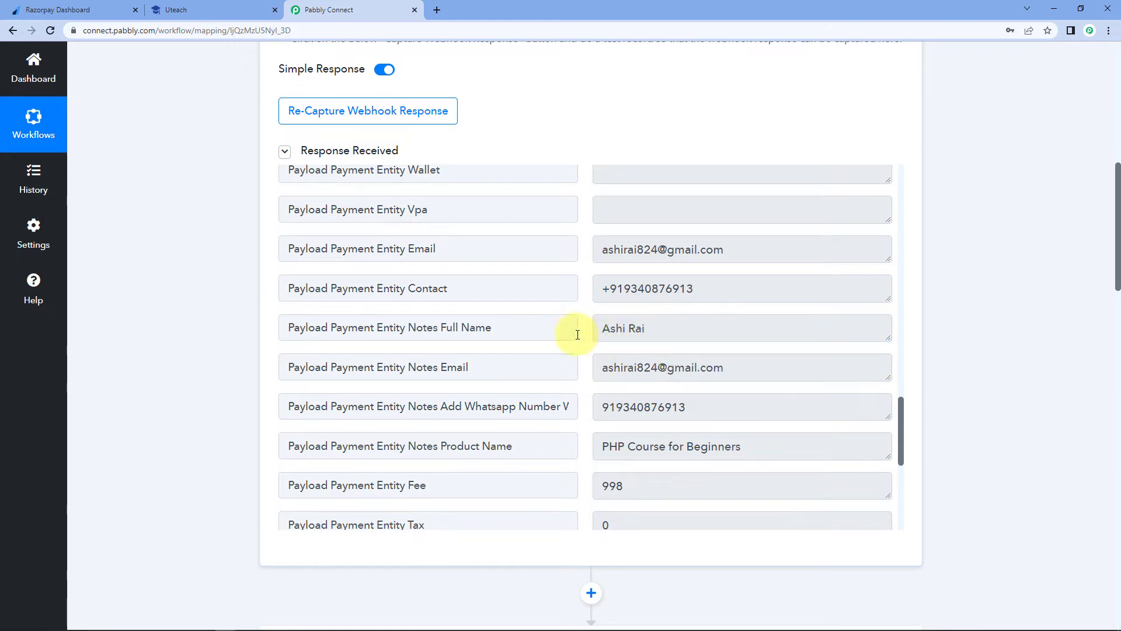
{"action": "scroll", "coordinate": [1004, 353], "scroll_direction": "down", "scroll_amount": 20}
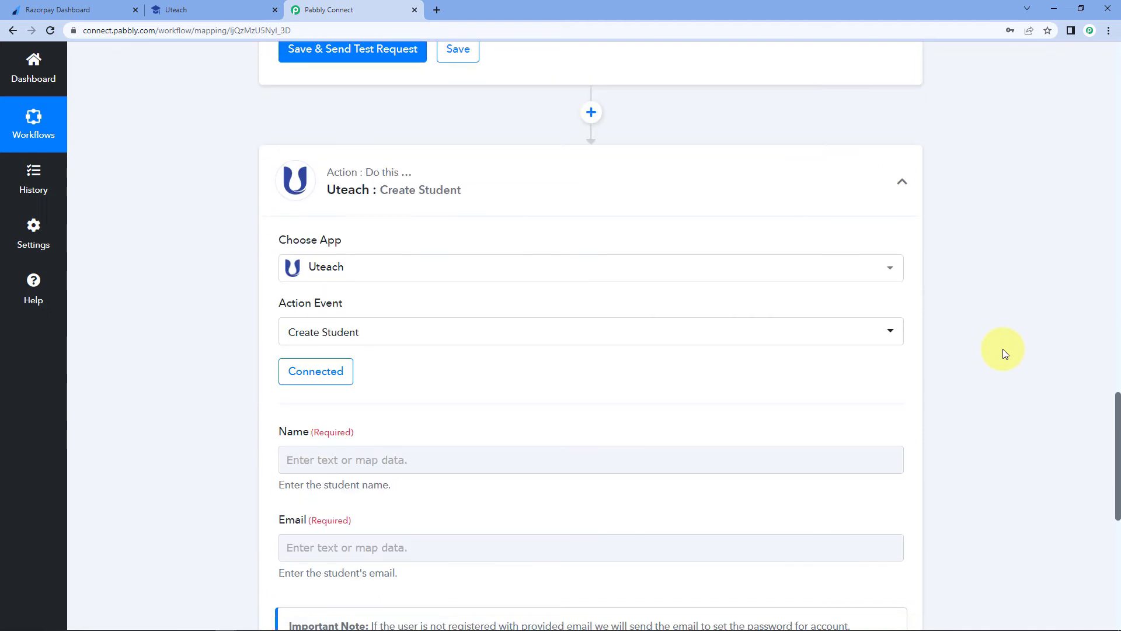
{"action": "scroll", "coordinate": [197, 319], "scroll_direction": "down", "scroll_amount": 2}
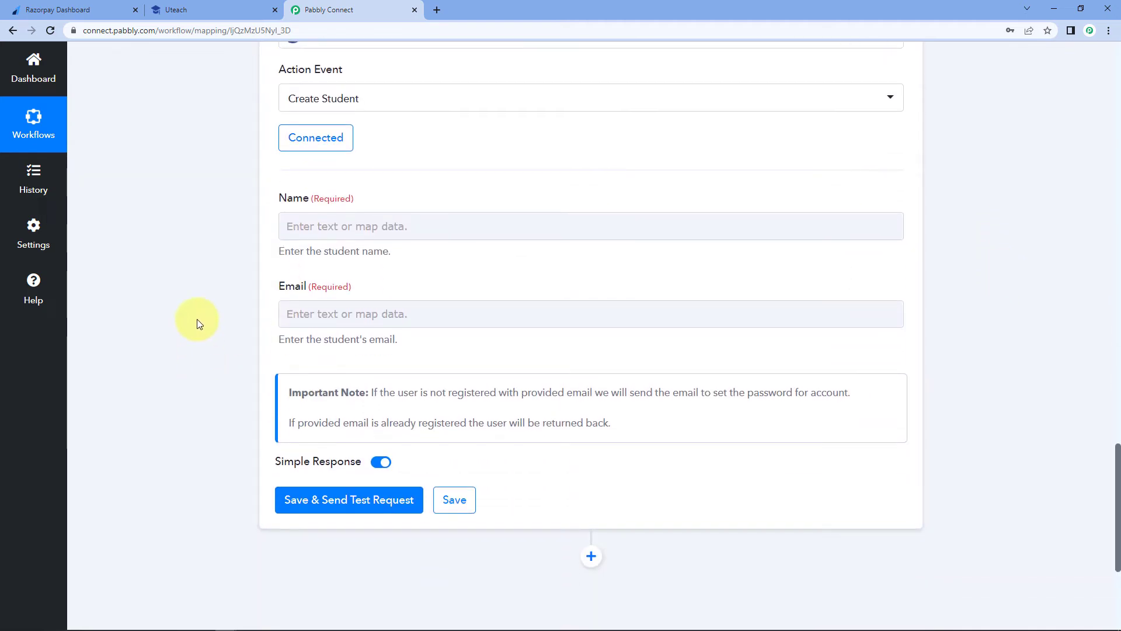
- Map the student Name to Notes Full Name from 1. Razorpay: Payment Captured
{"action": "left_click", "coordinate": [327, 221]}
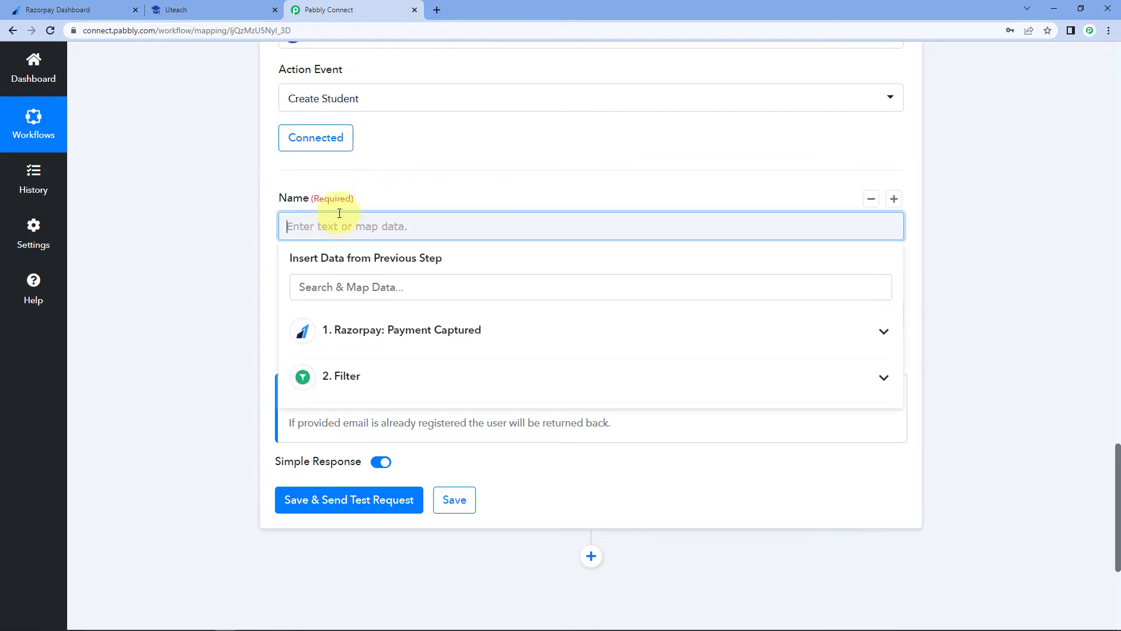
{"action": "left_click", "coordinate": [489, 330]}
{"action": "scroll", "coordinate": [205, 328], "scroll_direction": "down", "scroll_amount": 3}
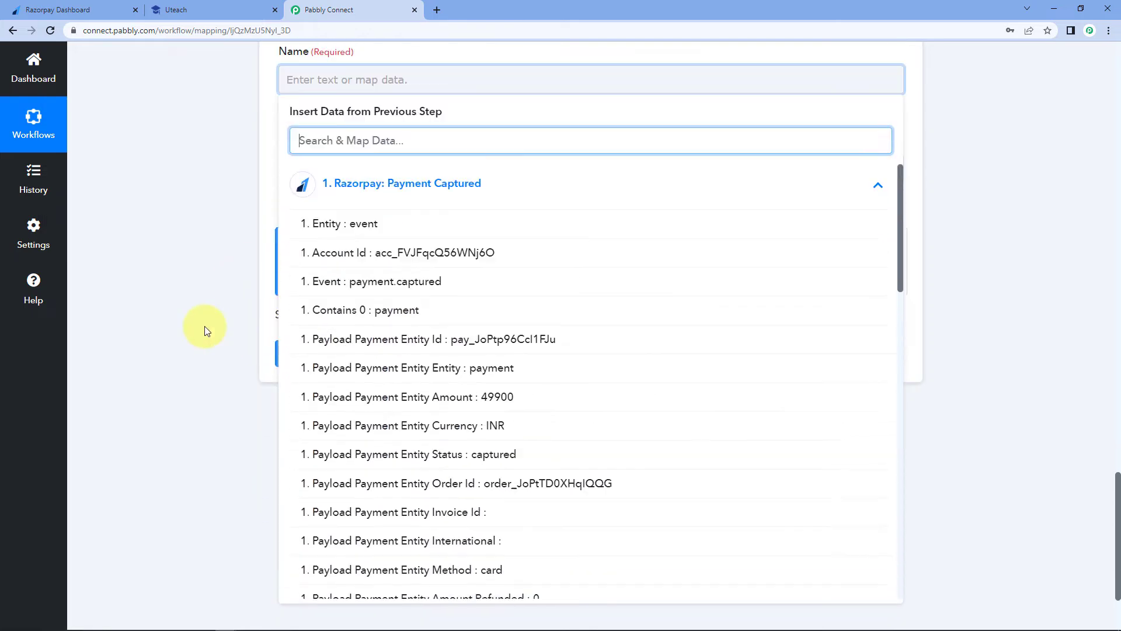
{"action": "scroll", "coordinate": [408, 283], "scroll_direction": "down", "scroll_amount": 12}
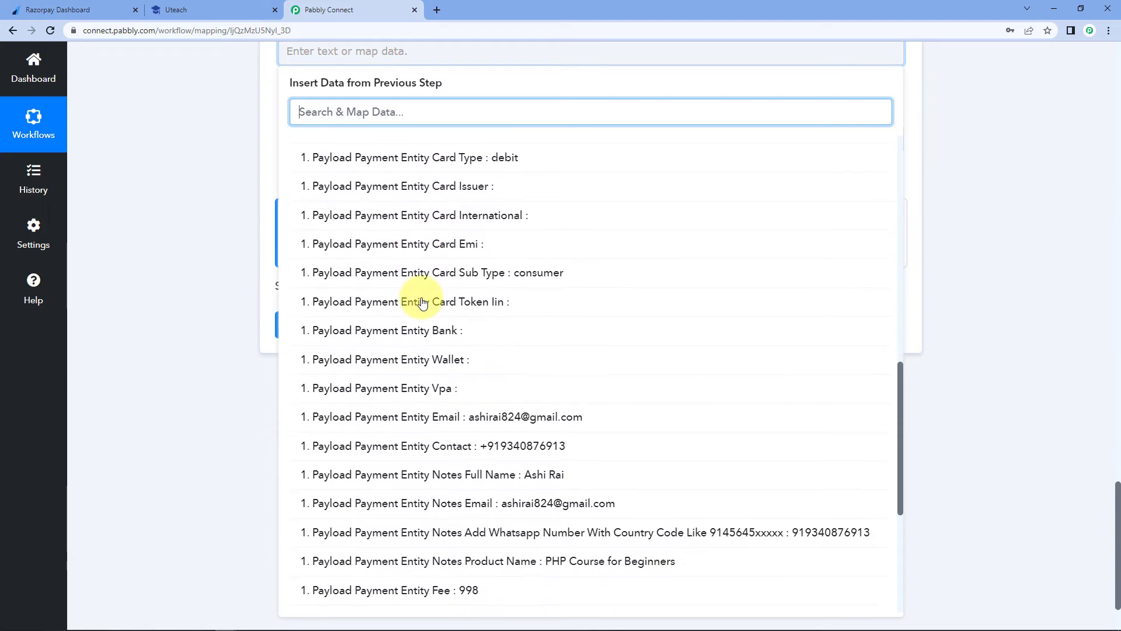
{"action": "scroll", "coordinate": [422, 303], "scroll_direction": "down", "scroll_amount": 3}
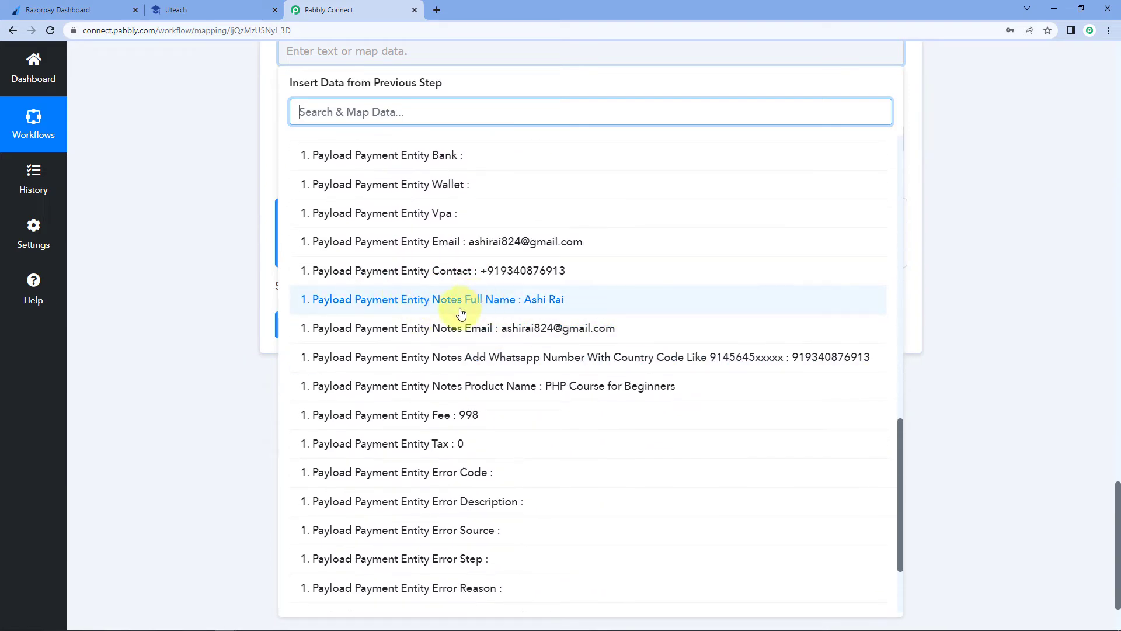
{"action": "left_click", "coordinate": [521, 306]}
{"action": "left_click", "coordinate": [228, 222]}
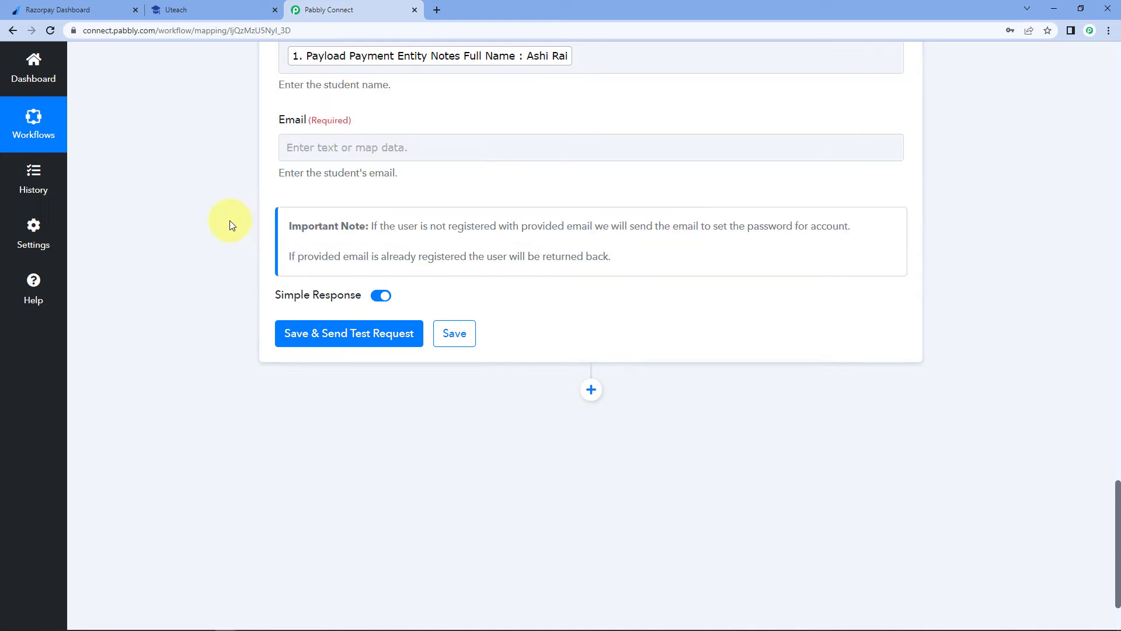
- Map the student Email to Razorpay's Payload Payment Entity Email
{"action": "scroll", "coordinate": [223, 225], "scroll_direction": "up", "scroll_amount": 3}
{"action": "left_click", "coordinate": [304, 327]}
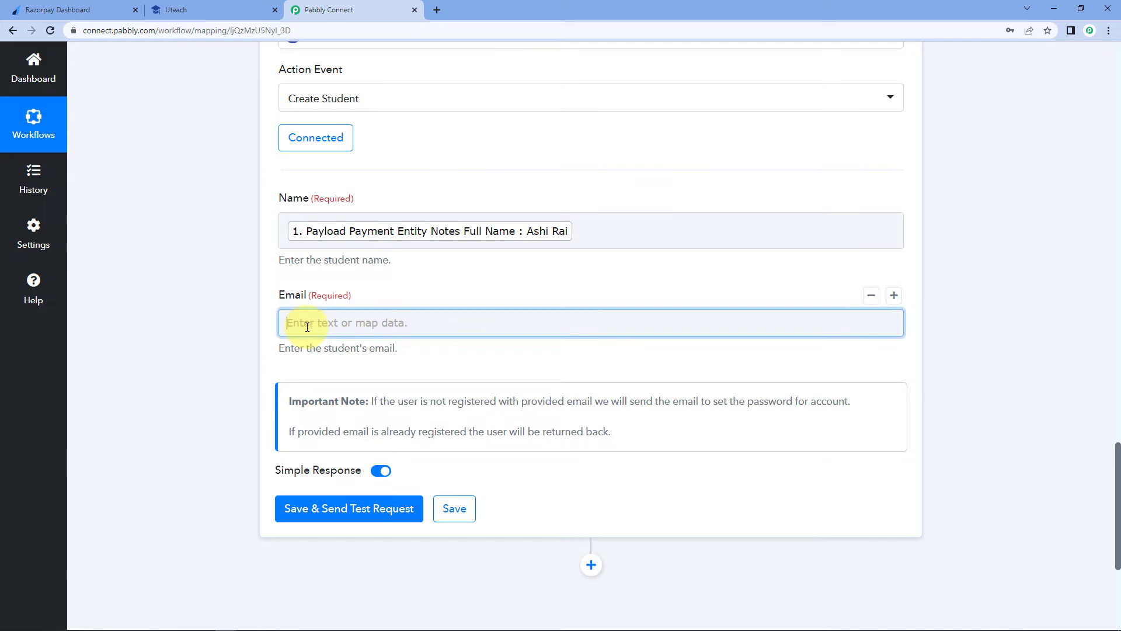
{"action": "left_click", "coordinate": [304, 323]}
{"action": "scroll", "coordinate": [201, 331], "scroll_direction": "down", "scroll_amount": 3}
{"action": "left_click", "coordinate": [500, 259]}
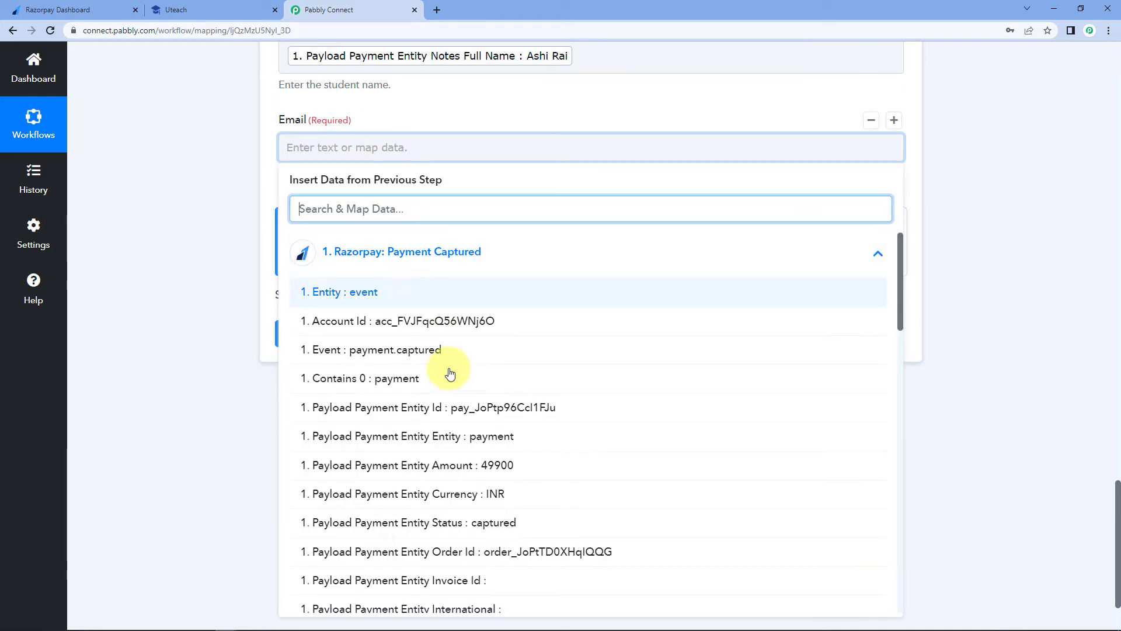
{"action": "scroll", "coordinate": [470, 376], "scroll_direction": "down", "scroll_amount": 7}
{"action": "scroll", "coordinate": [478, 388], "scroll_direction": "down", "scroll_amount": 6}
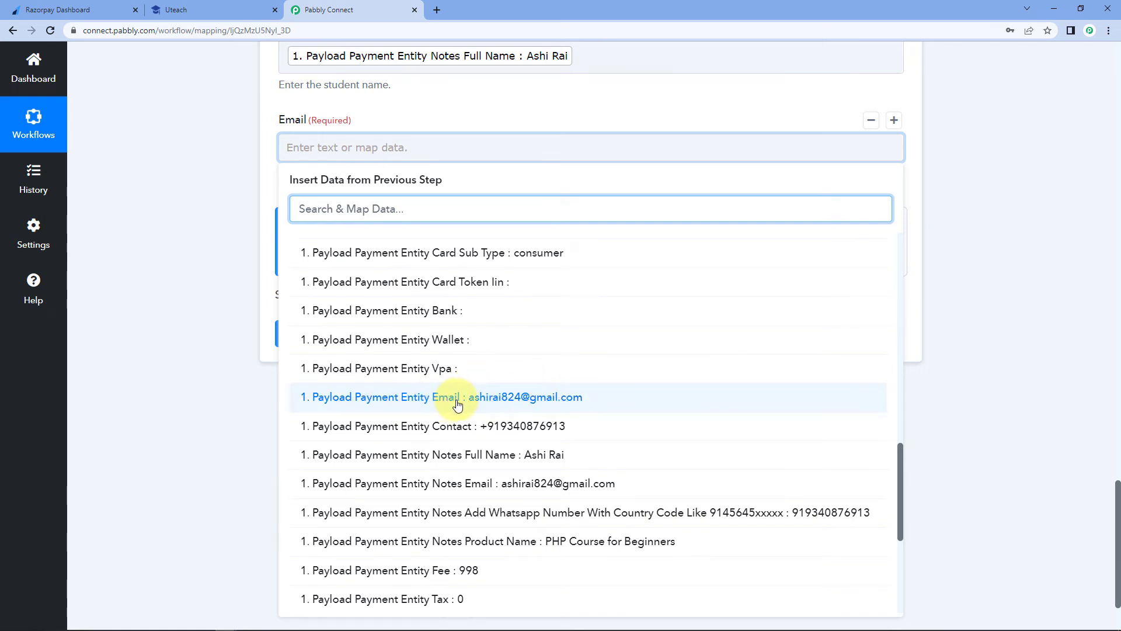
{"action": "left_click", "coordinate": [444, 403]}
{"action": "left_click", "coordinate": [233, 220]}
{"action": "scroll", "coordinate": [222, 233], "scroll_direction": "up", "scroll_amount": 2}
{"action": "scroll", "coordinate": [216, 256], "scroll_direction": "up", "scroll_amount": 1}
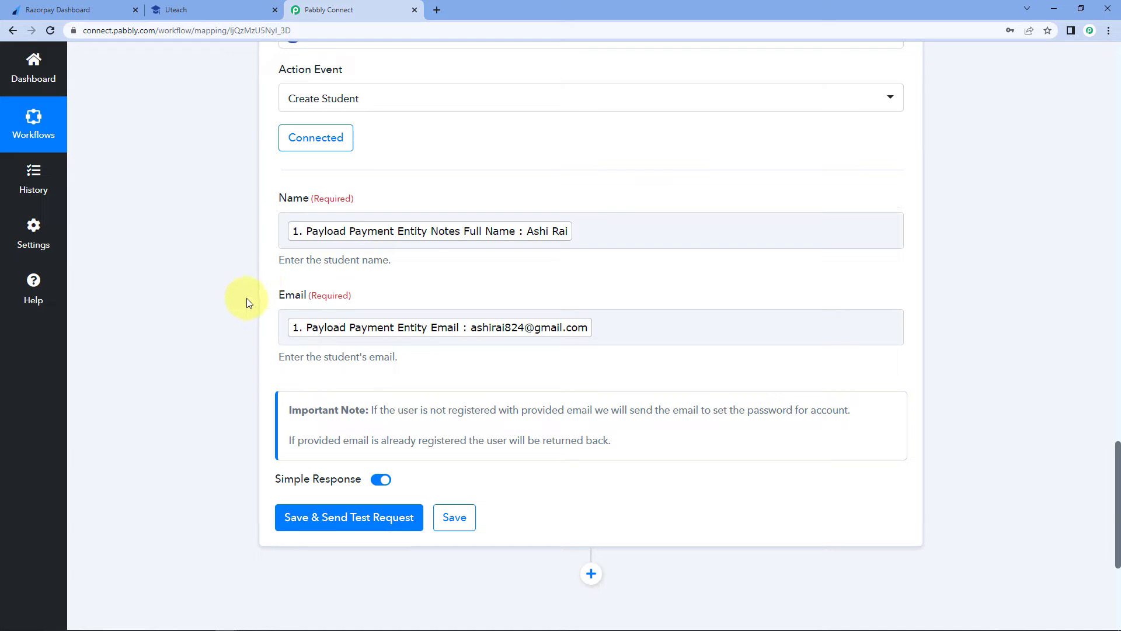
{"action": "scroll", "coordinate": [230, 304], "scroll_direction": "down", "scroll_amount": 3}
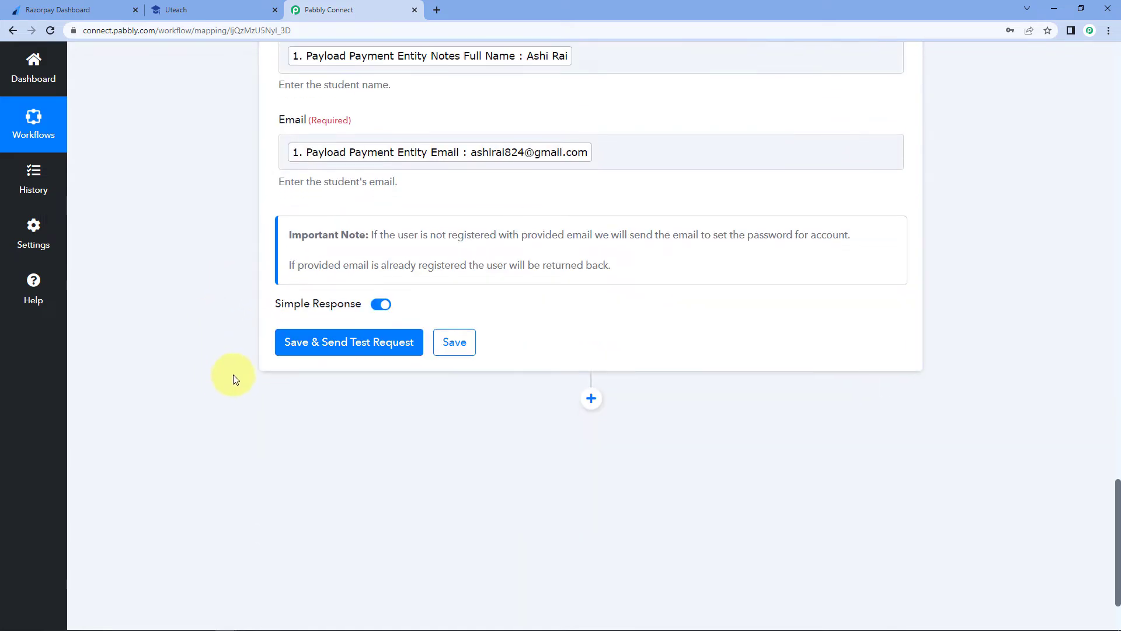
- Save and send a test request, confirming Uteach returns a student with Id 6 and its email
{"action": "left_click", "coordinate": [352, 343]}
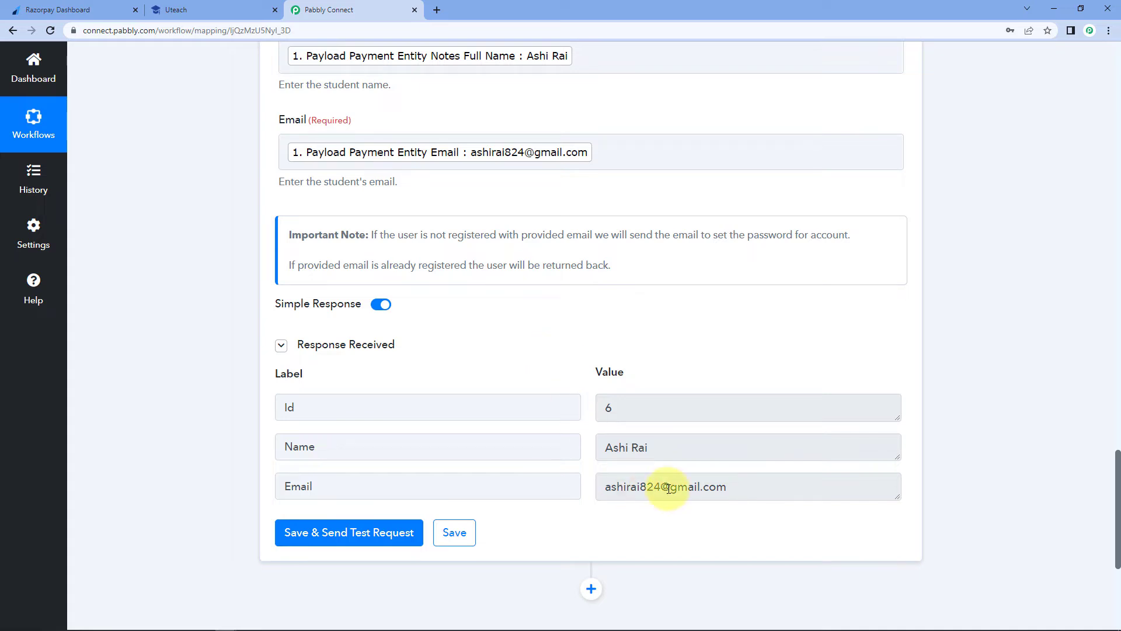
{"action": "left_click_drag", "start_coordinate": [727, 486], "coordinate": [601, 498]}
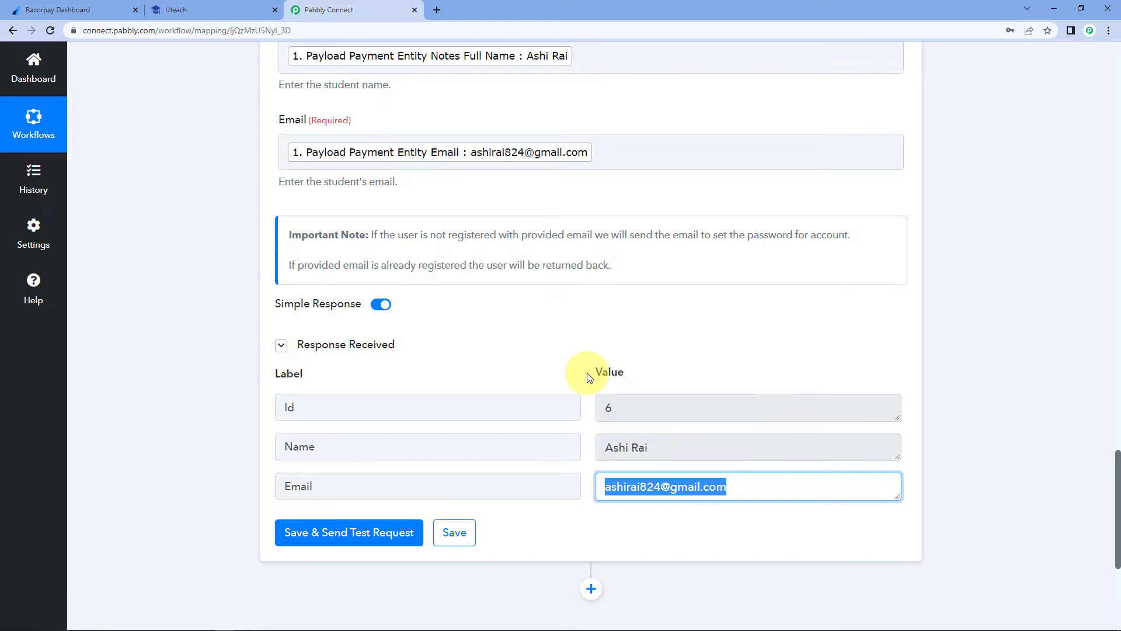
{"action": "left_click", "coordinate": [471, 325]}
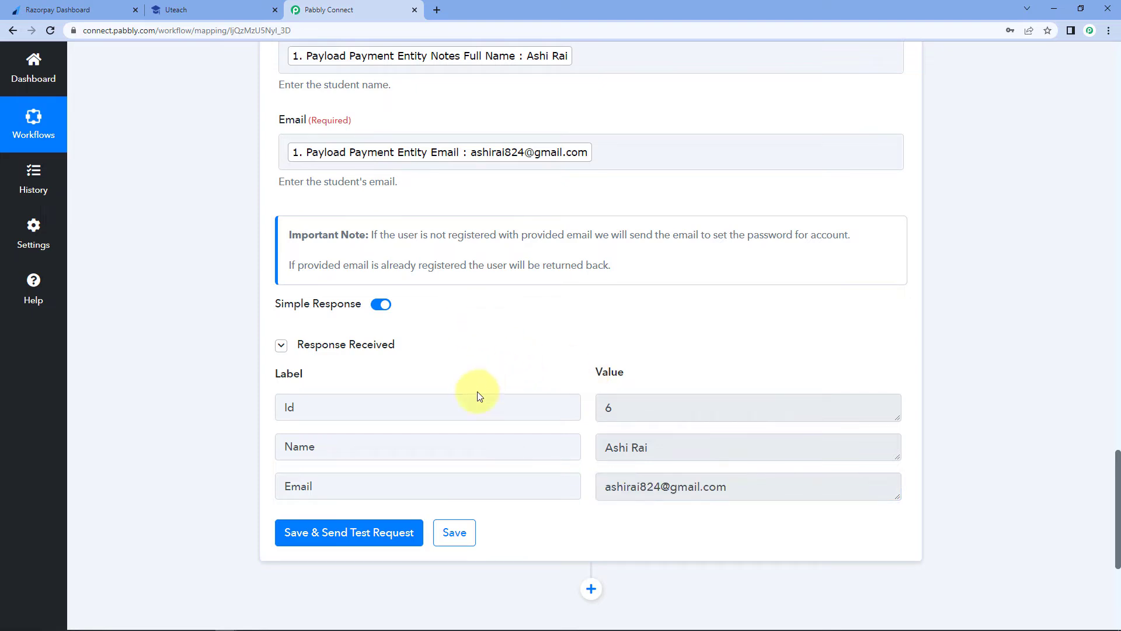
{"action": "left_click", "coordinate": [239, 9]}
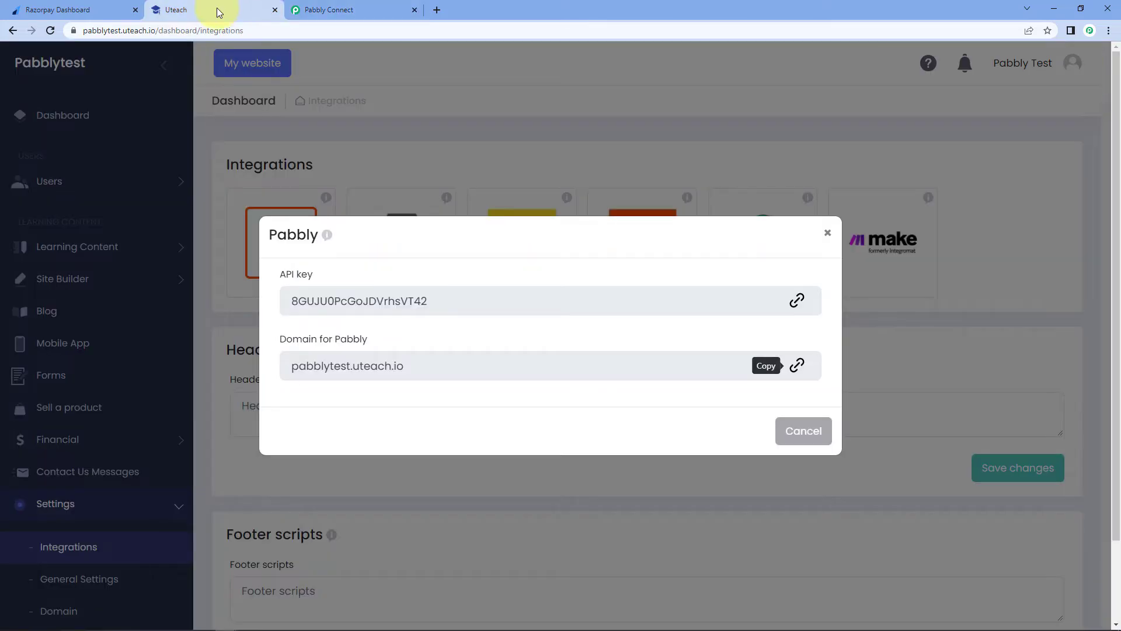
- Confirm in Uteach's Users > Students list that student #6 was created by the test
{"action": "left_click", "coordinate": [827, 232]}
{"action": "left_click", "coordinate": [155, 181]}
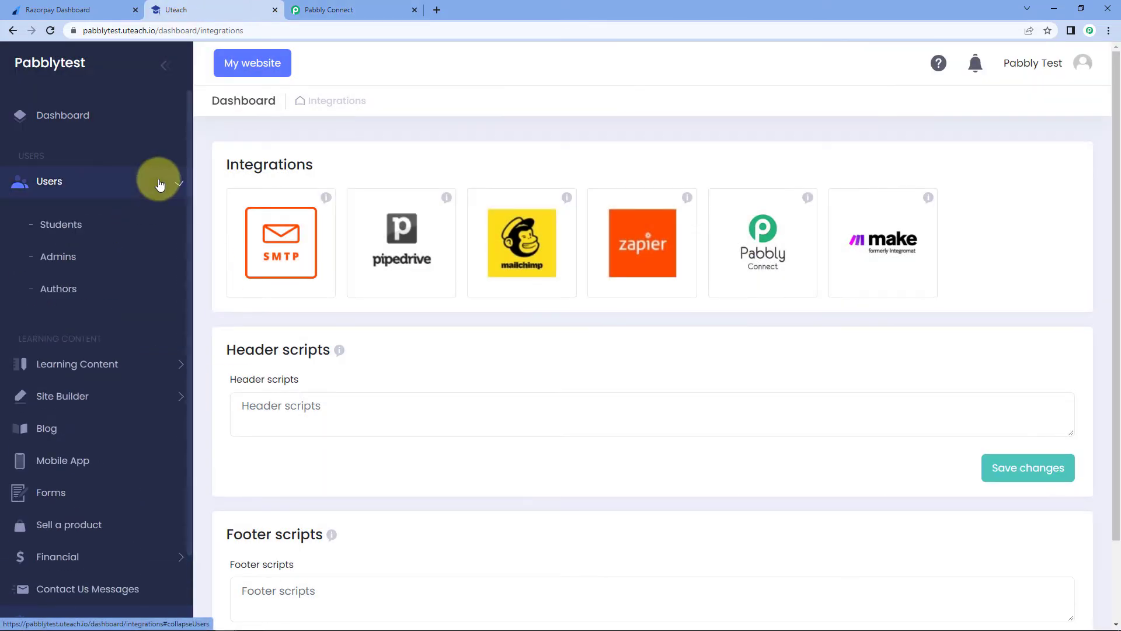
{"action": "left_click", "coordinate": [85, 225]}
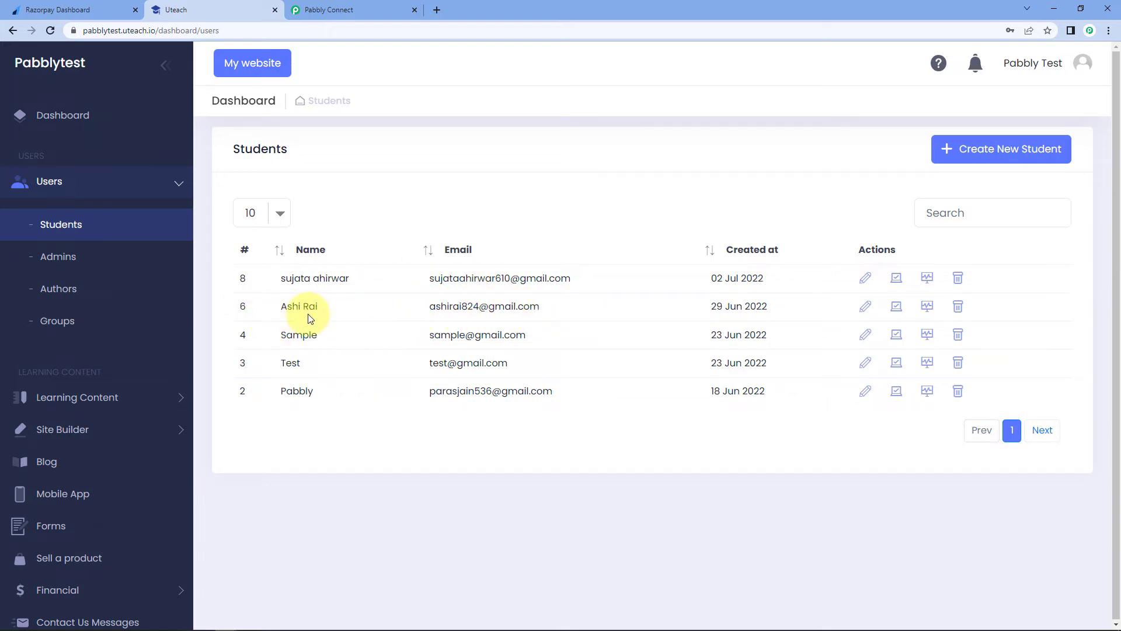
{"action": "left_click", "coordinate": [359, 9]}
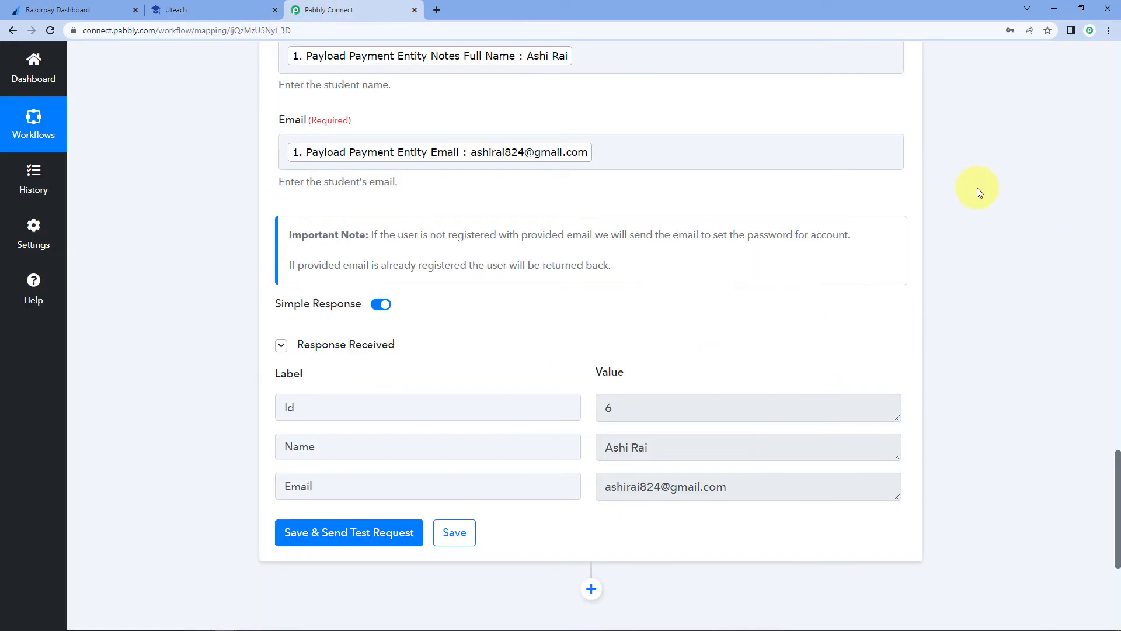
- Add a new action step using the Uteach app with the Add Student to Course event
{"action": "scroll", "coordinate": [977, 190], "scroll_direction": "down", "scroll_amount": 5}
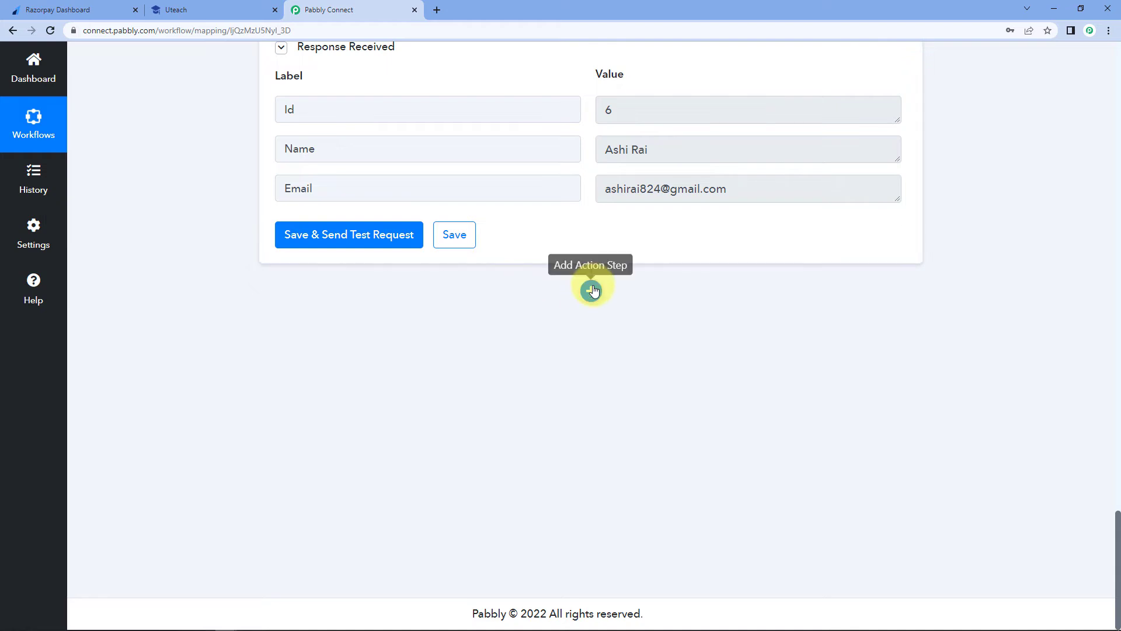
{"action": "left_click", "coordinate": [591, 290]}
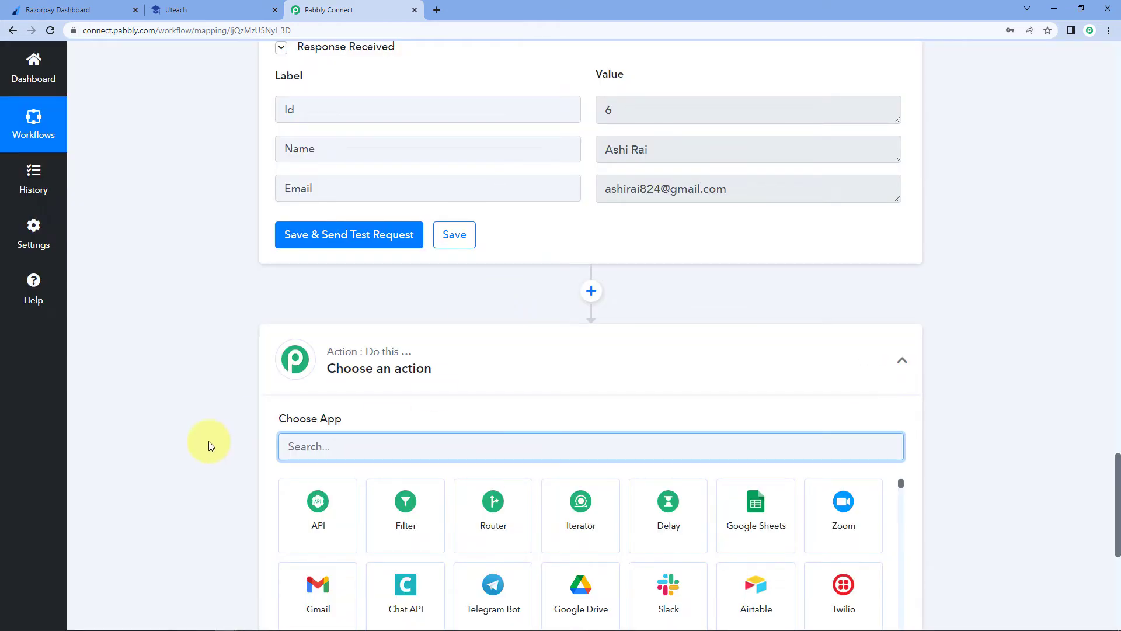
{"action": "scroll", "coordinate": [213, 445], "scroll_direction": "down", "scroll_amount": 3}
{"action": "type", "text": "Utea"}
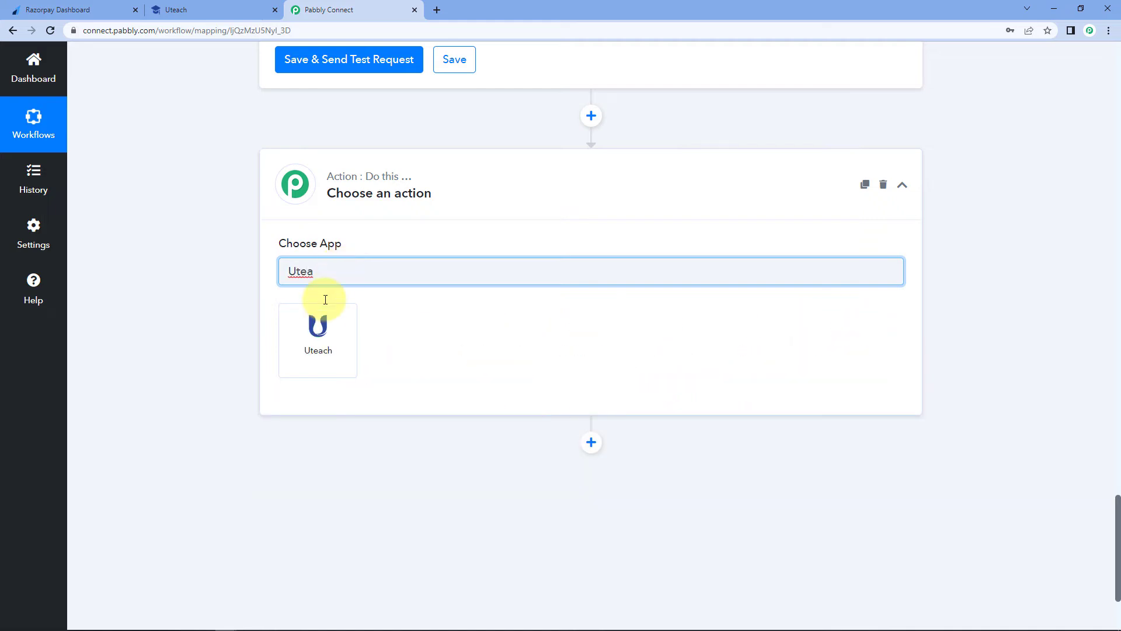
{"action": "left_click", "coordinate": [325, 309]}
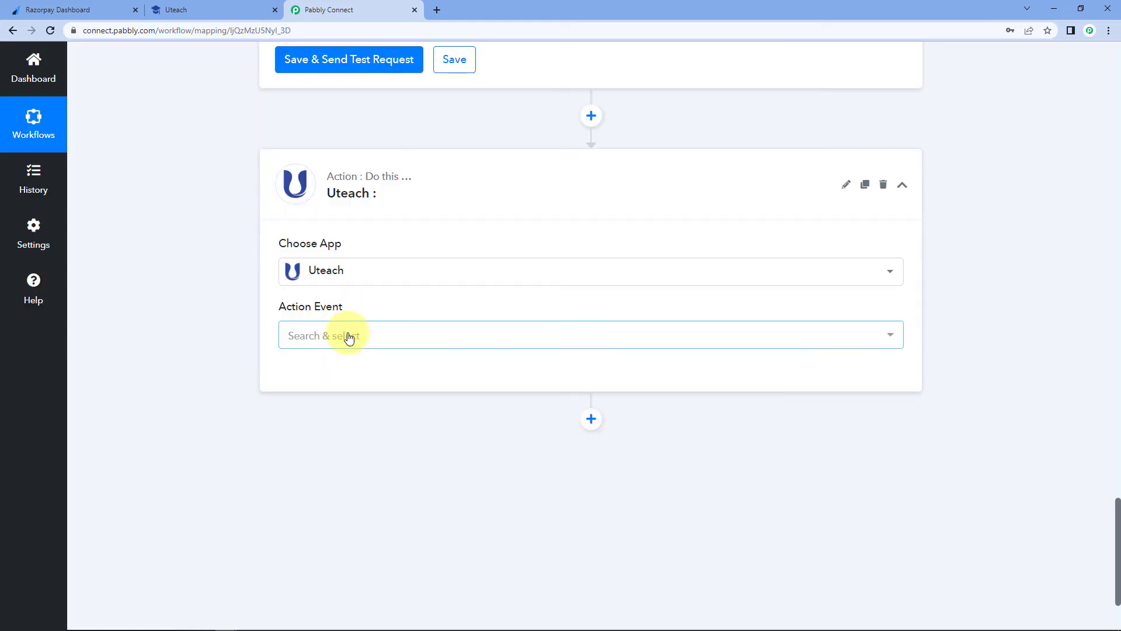
{"action": "left_click", "coordinate": [348, 335]}
{"action": "scroll", "coordinate": [218, 333], "scroll_direction": "down", "scroll_amount": 1}
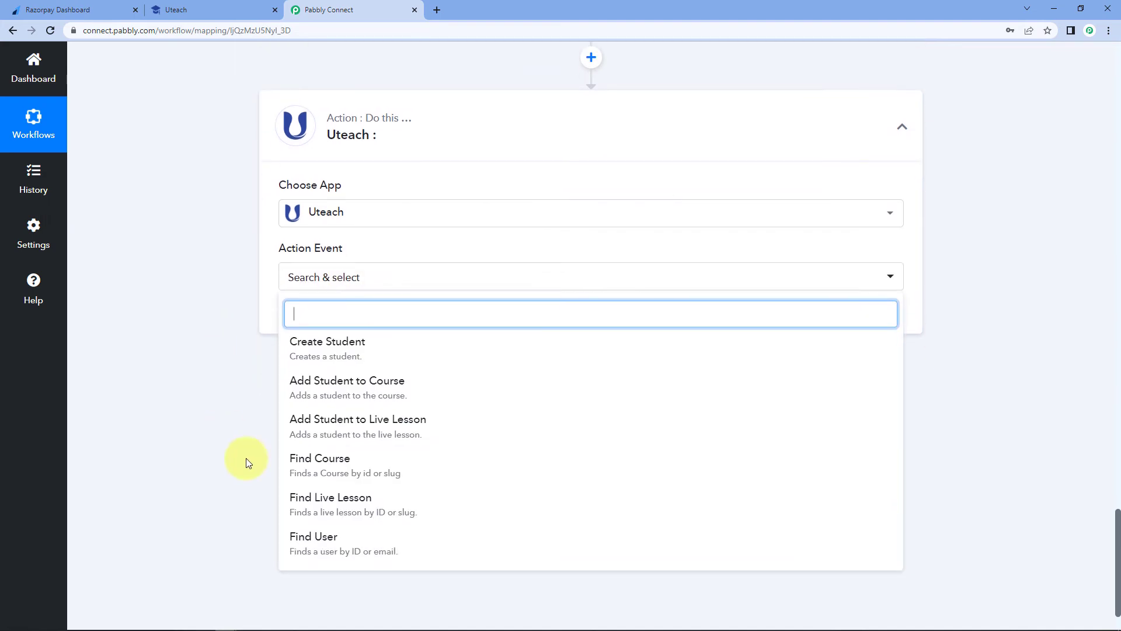
{"action": "left_click", "coordinate": [385, 384]}
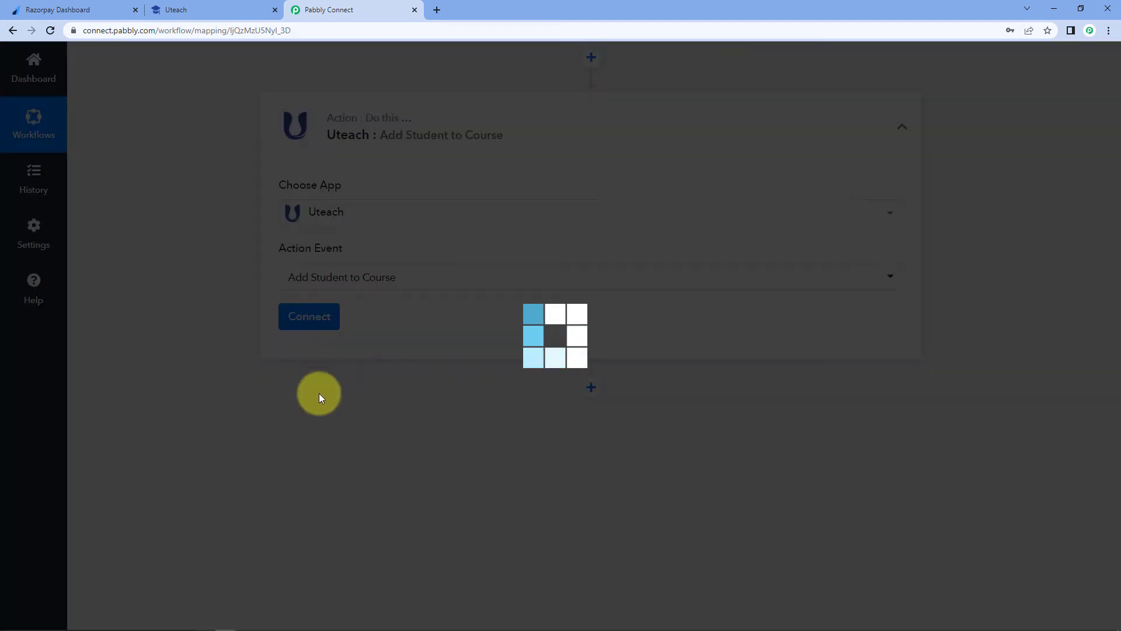
- Connect the Add Student to Course step through the existing Uteach #4 connection and save
{"action": "left_click", "coordinate": [324, 320]}
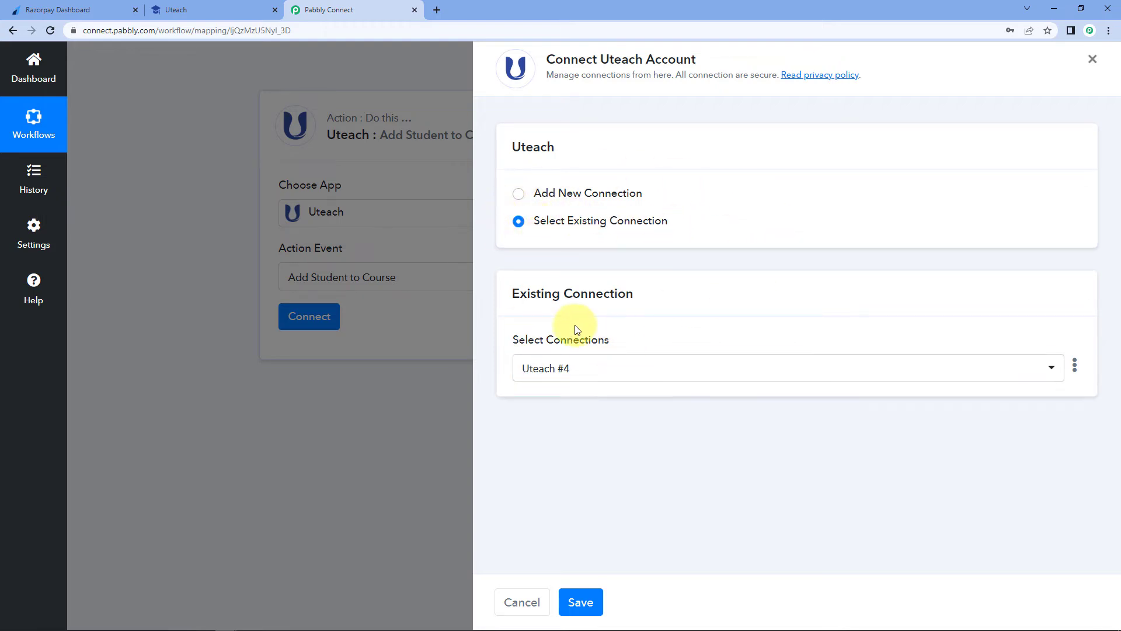
{"action": "left_click", "coordinate": [643, 371]}
{"action": "left_click", "coordinate": [636, 374]}
{"action": "left_click", "coordinate": [580, 602]}
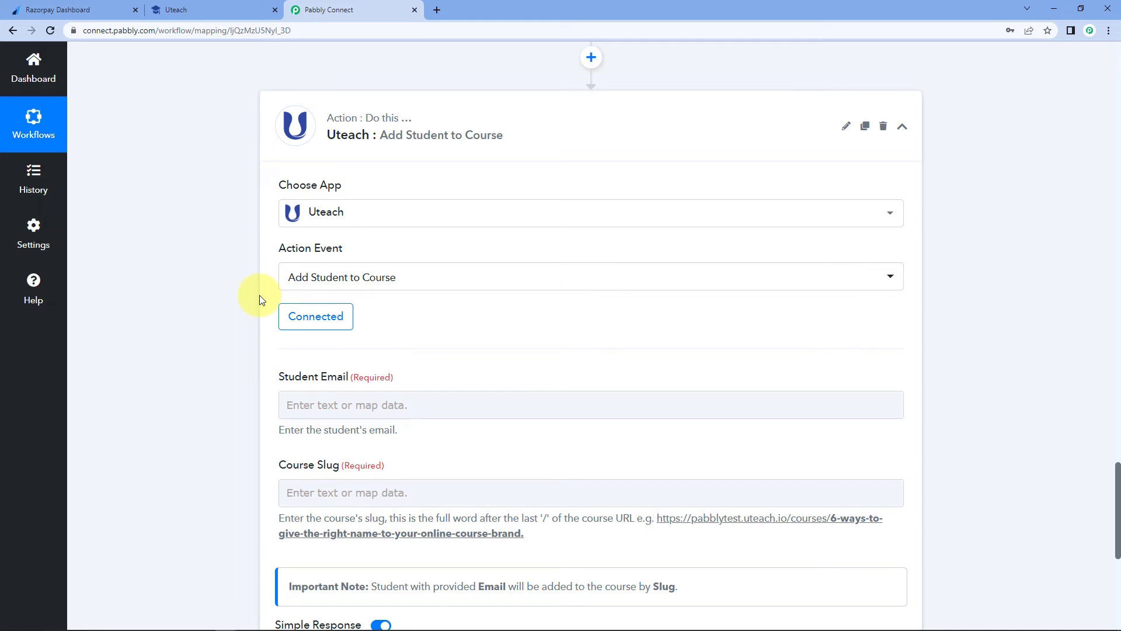
- Map Student Email to the Email item from '3. Uteach: Create Student' in Insert Data
{"action": "scroll", "coordinate": [259, 295], "scroll_direction": "down", "scroll_amount": 2}
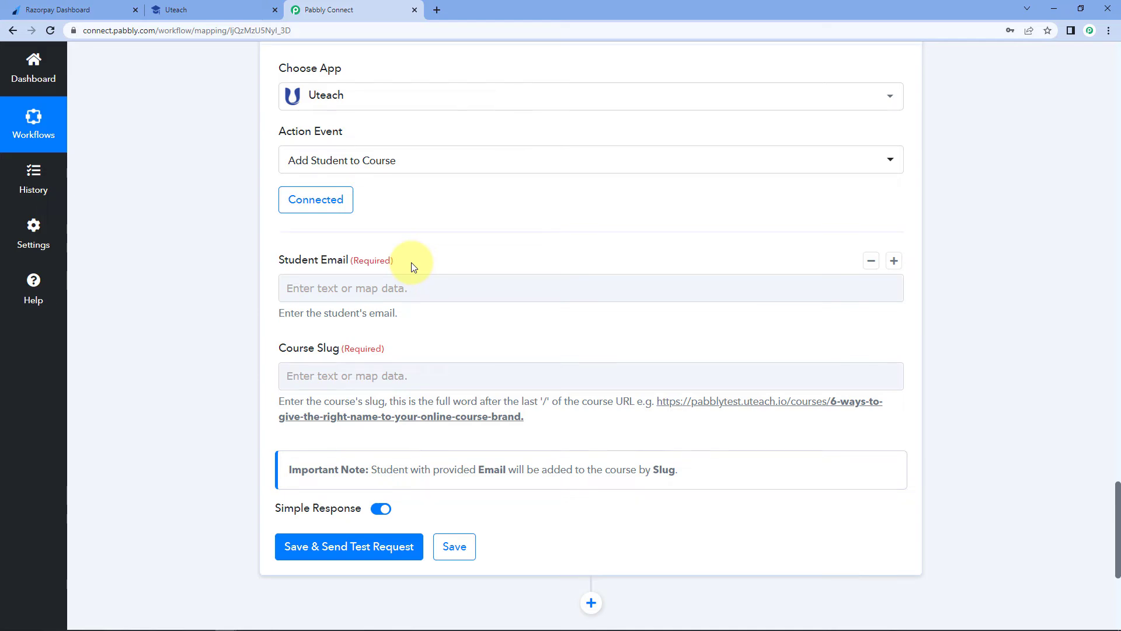
{"action": "scroll", "coordinate": [414, 267], "scroll_direction": "up", "scroll_amount": 9}
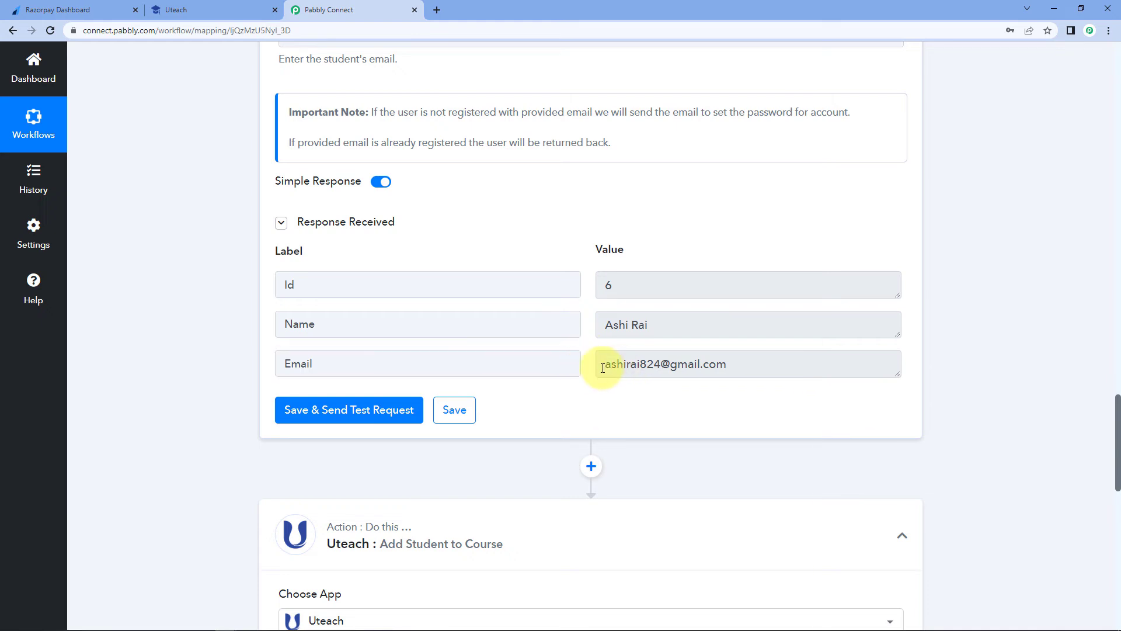
{"action": "left_click_drag", "start_coordinate": [602, 366], "coordinate": [576, 368]}
{"action": "scroll", "coordinate": [549, 352], "scroll_direction": "down", "scroll_amount": 7}
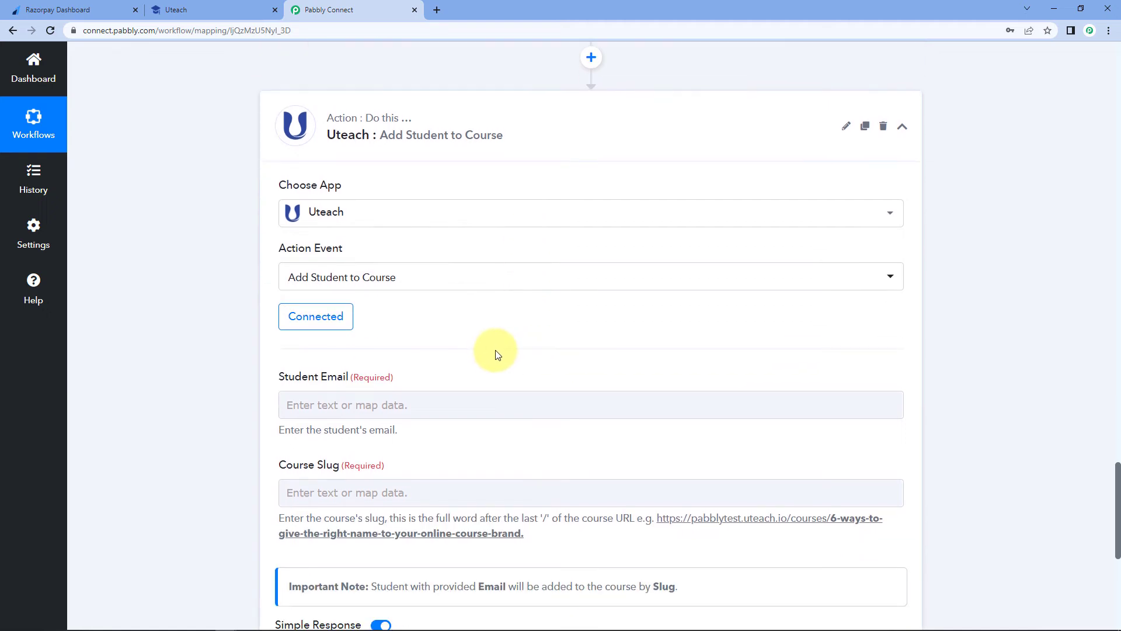
{"action": "scroll", "coordinate": [179, 391], "scroll_direction": "down", "scroll_amount": 3}
{"action": "left_click", "coordinate": [292, 229]}
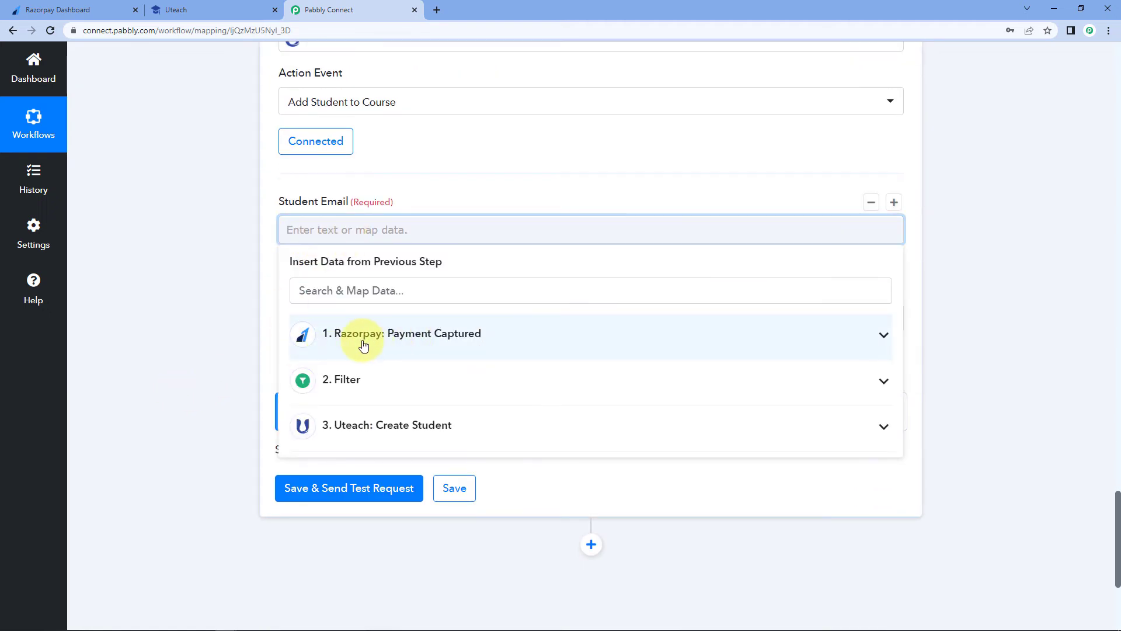
{"action": "left_click", "coordinate": [462, 428]}
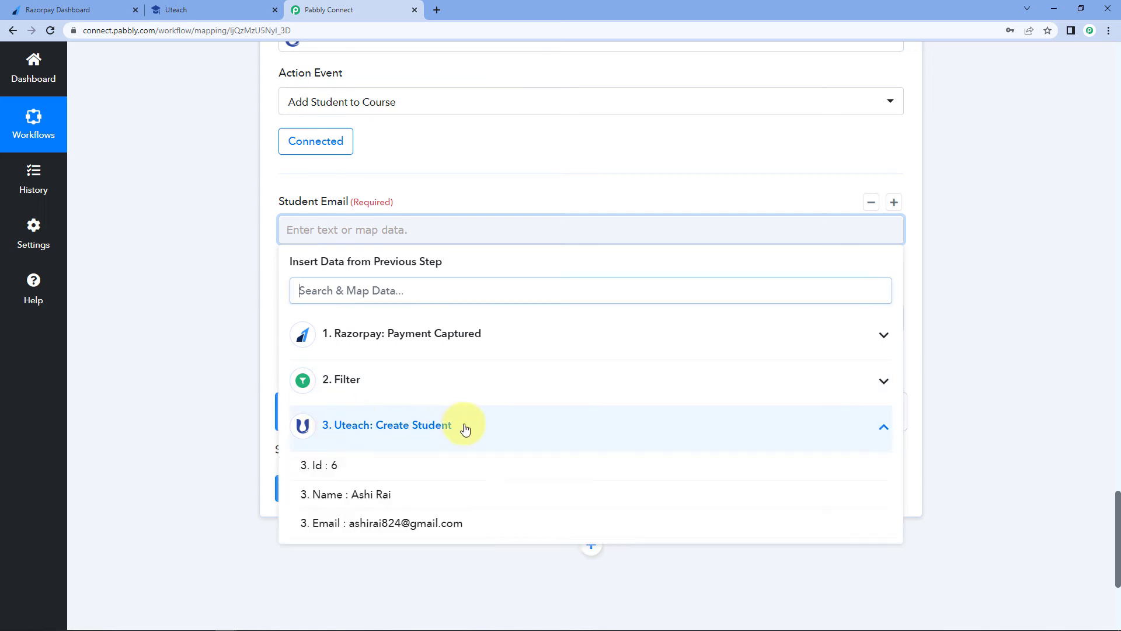
{"action": "left_click", "coordinate": [443, 532]}
{"action": "left_click", "coordinate": [229, 325]}
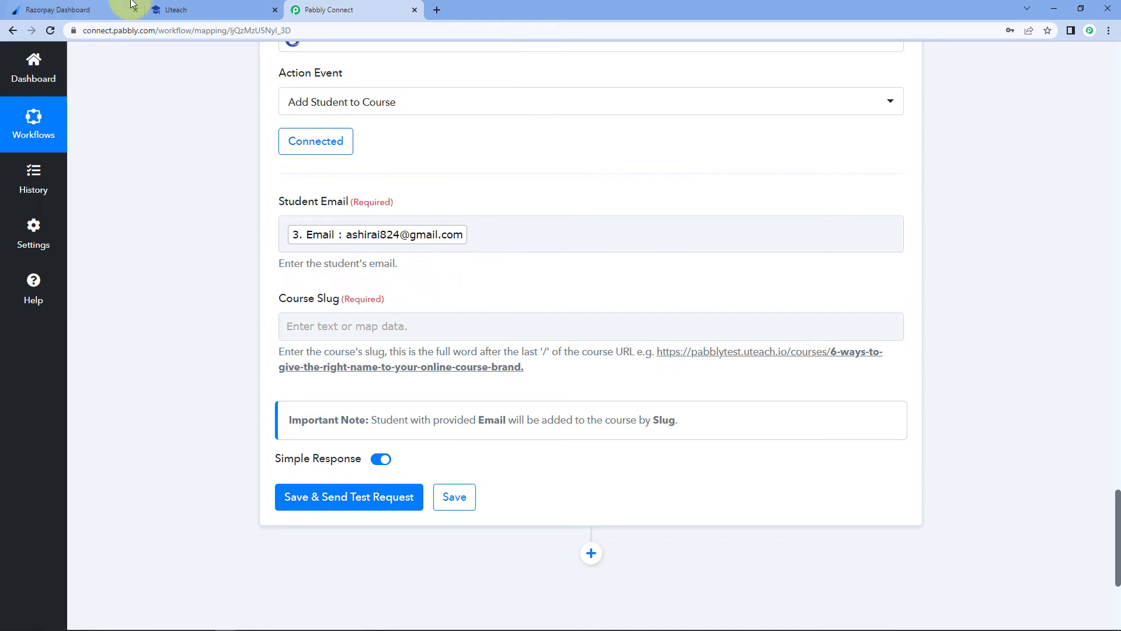
{"action": "left_click", "coordinate": [175, 10]}
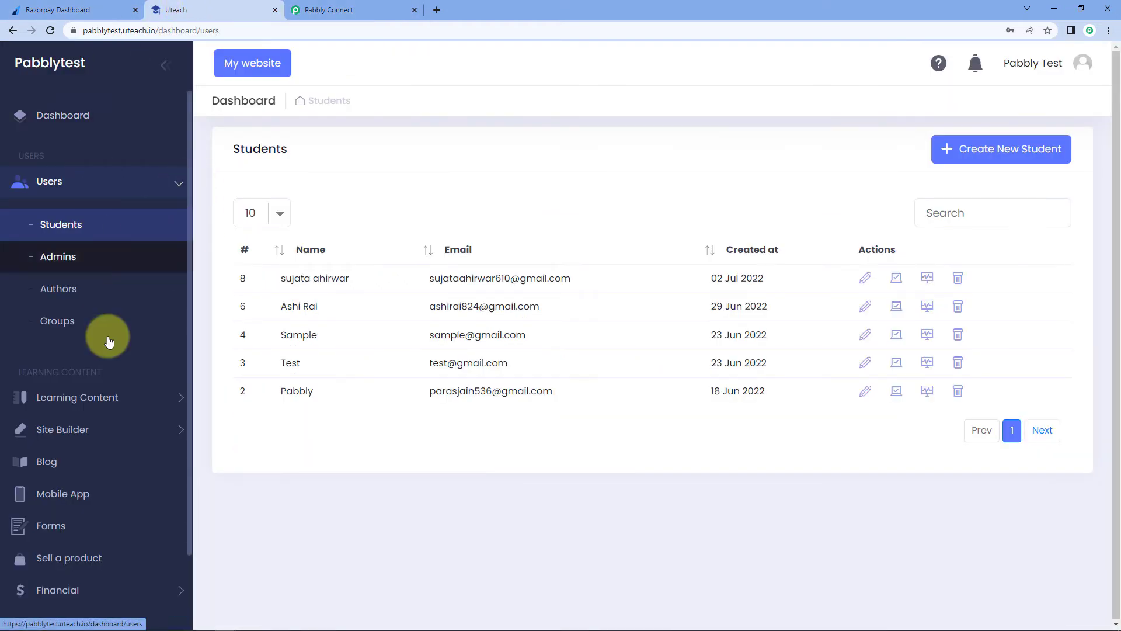
- Open Uteach's Learning Content > Courses list and copy the PHP for Beginners course URL
{"action": "left_click", "coordinate": [158, 395]}
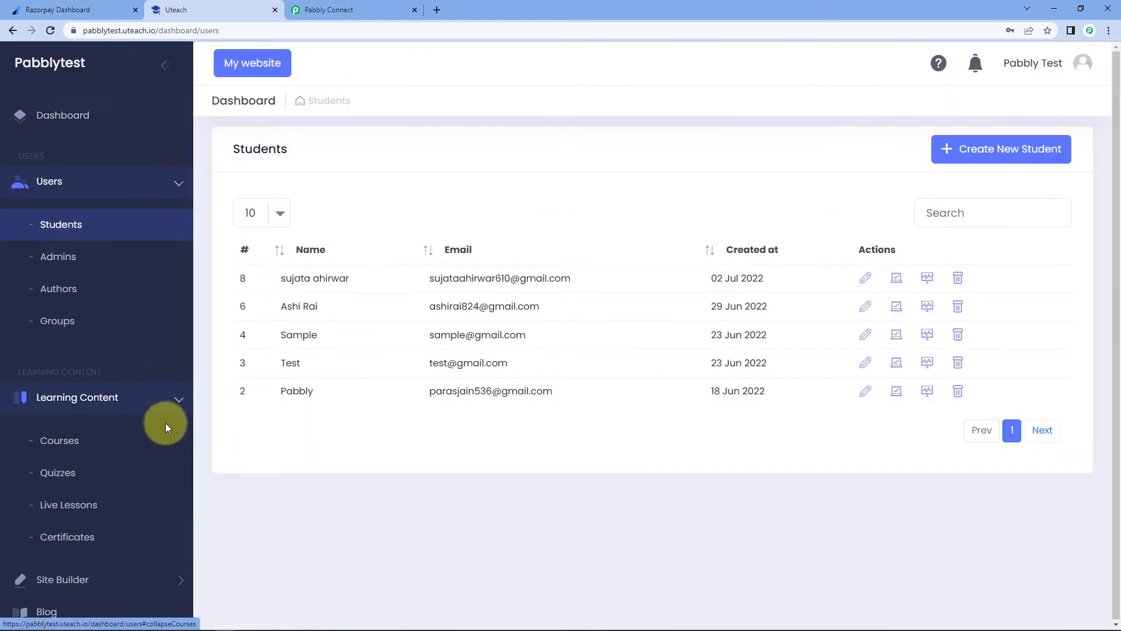
{"action": "left_click", "coordinate": [78, 441]}
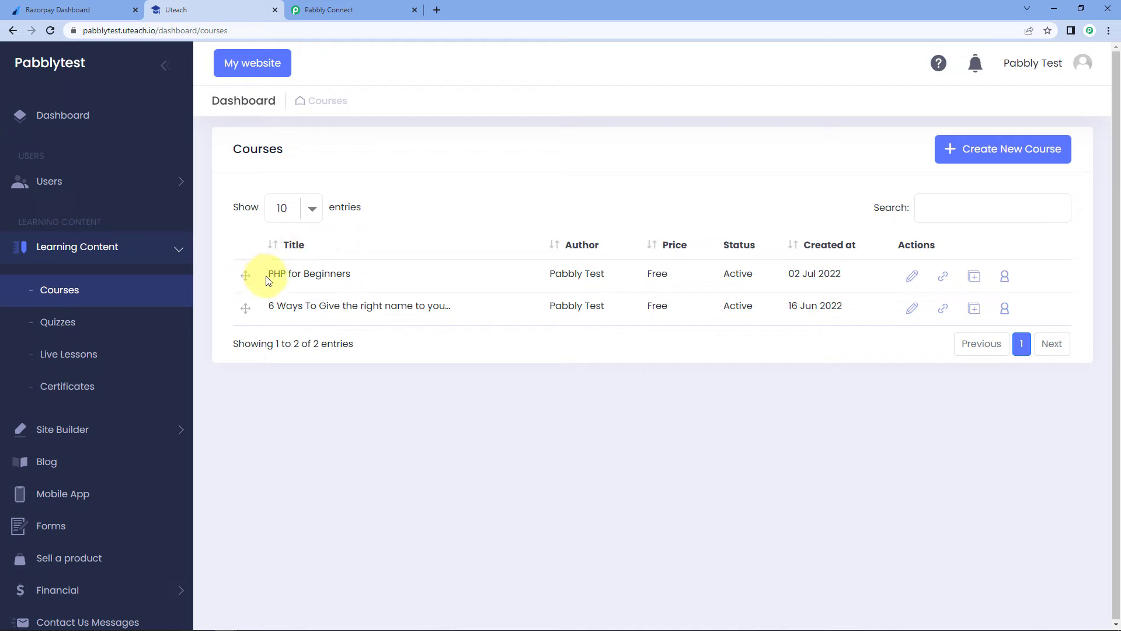
{"action": "left_click", "coordinate": [945, 281]}
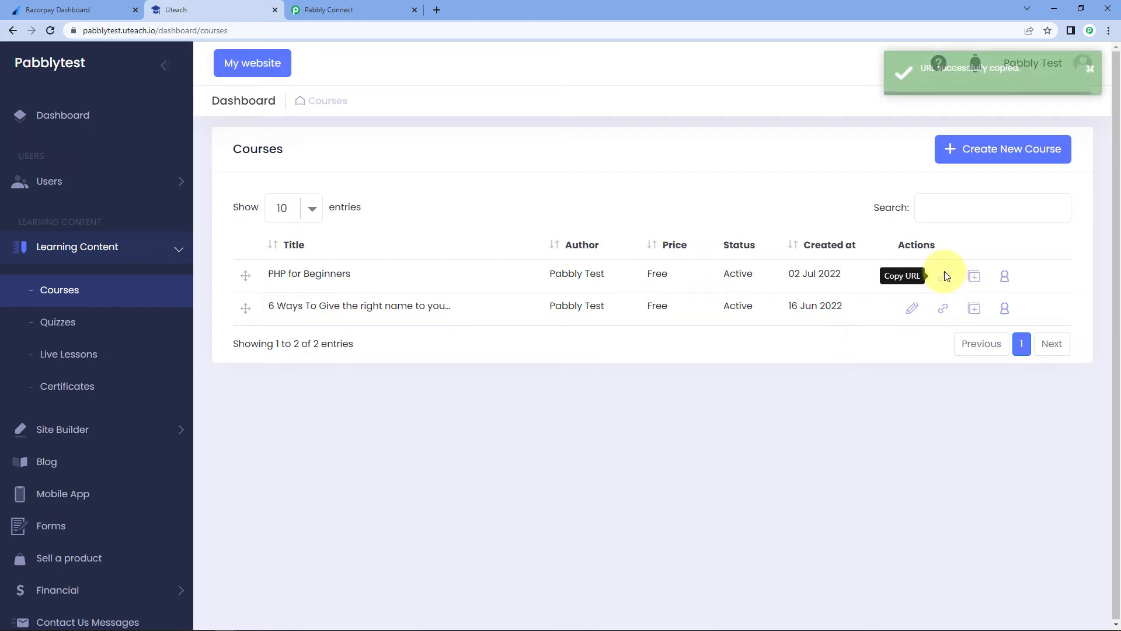
- Load the copied PHP for Beginners course URL in a new browser tab
{"action": "left_click", "coordinate": [439, 13]}
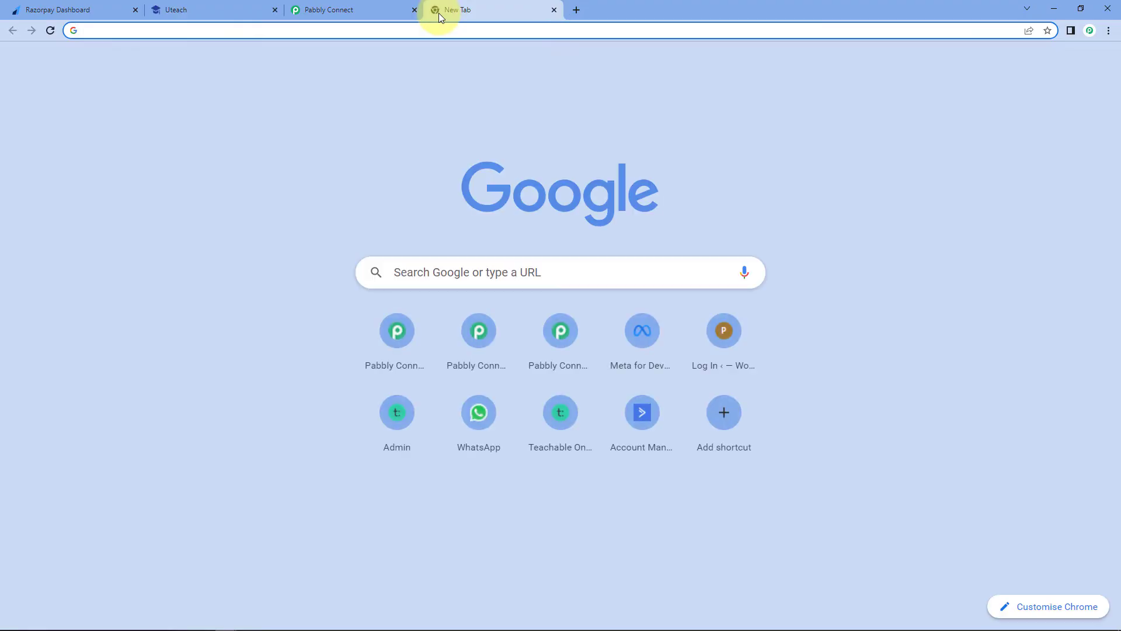
{"action": "key", "text": "ctrl+v"}
{"action": "key", "text": "Return"}
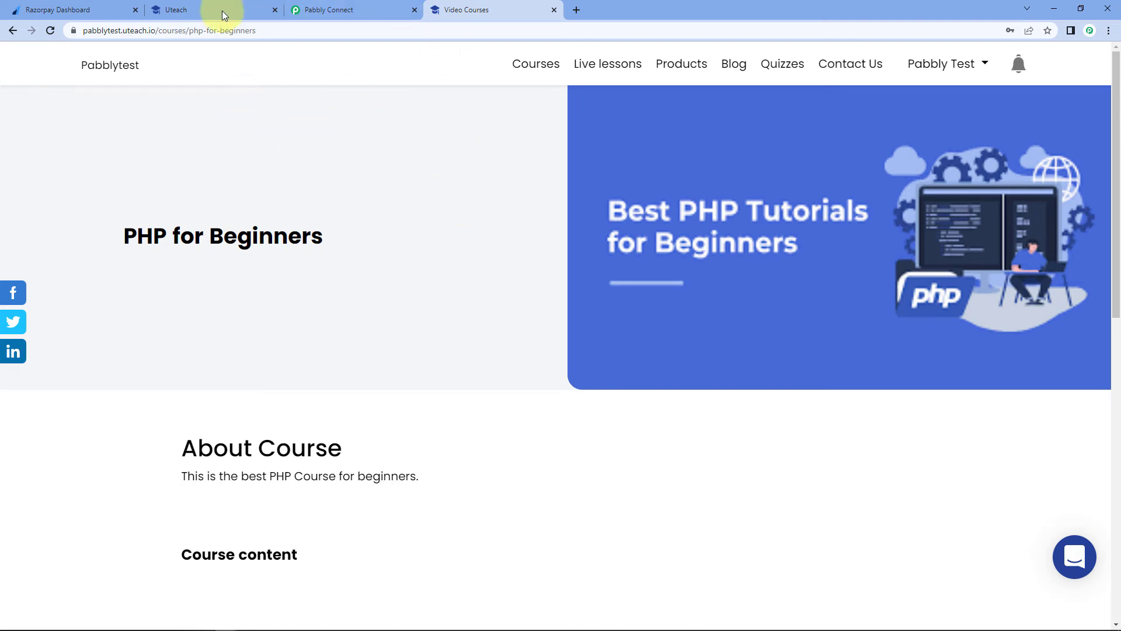
- Copy the slug 'php-for-beginners' from the course page address and return to Pabbly Connect
{"action": "left_click", "coordinate": [176, 31]}
{"action": "left_click", "coordinate": [184, 30]}
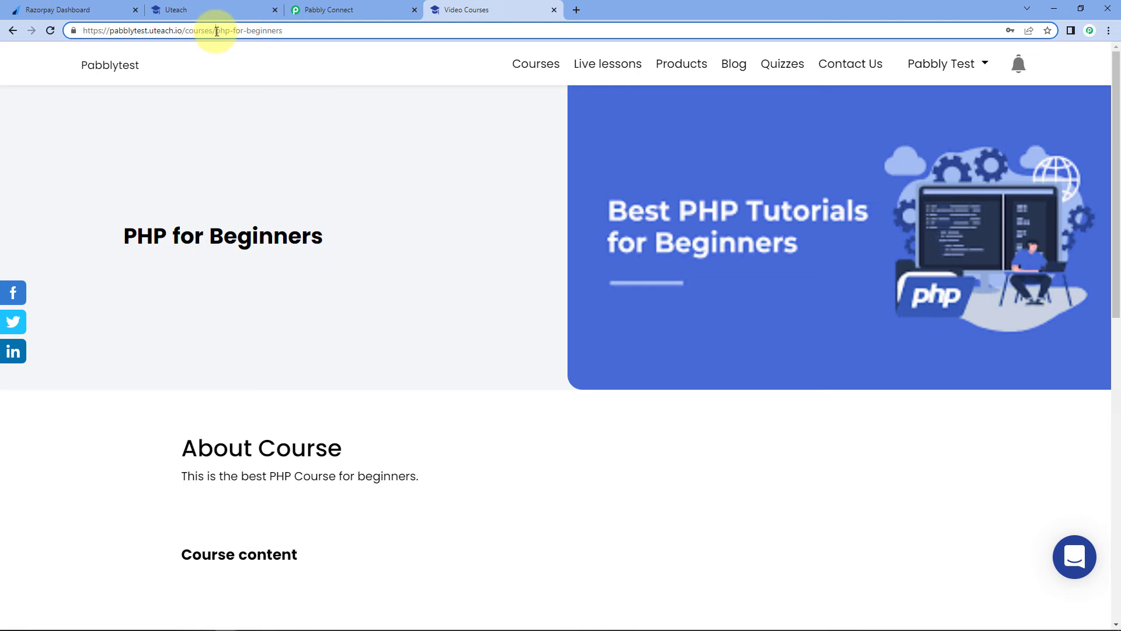
{"action": "left_click_drag", "start_coordinate": [216, 30], "coordinate": [286, 33]}
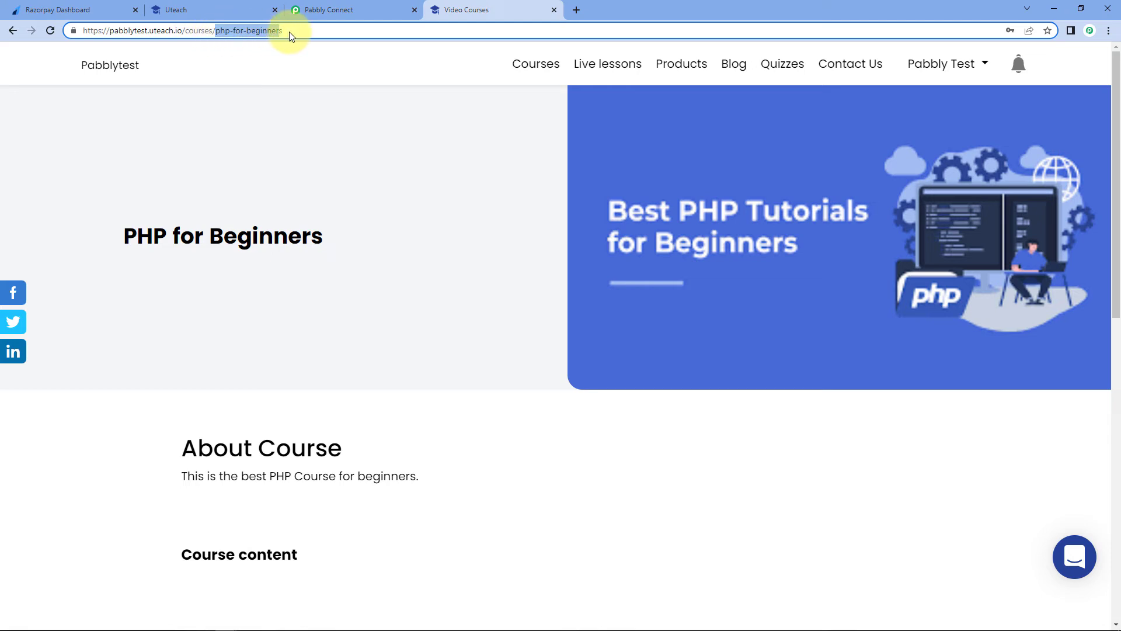
{"action": "right_click", "coordinate": [250, 30]}
{"action": "left_click", "coordinate": [278, 113]}
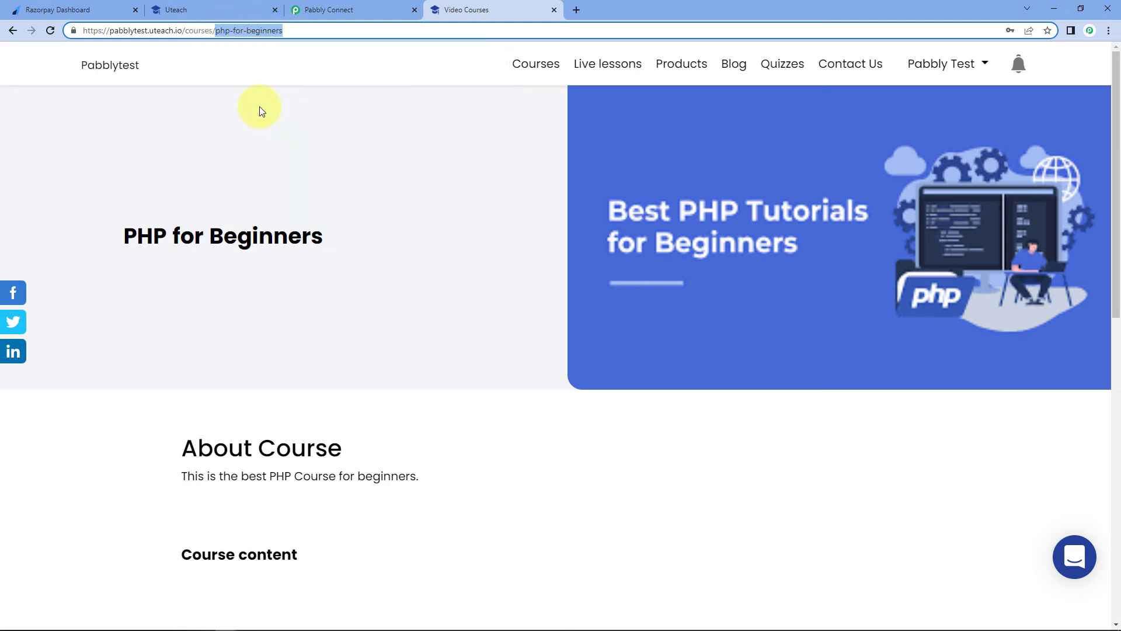
{"action": "left_click", "coordinate": [310, 12]}
- Paste 'php-for-beginners' into the Course Slug field and check the field's help text
{"action": "left_click", "coordinate": [303, 325]}
{"action": "right_click", "coordinate": [335, 321]}
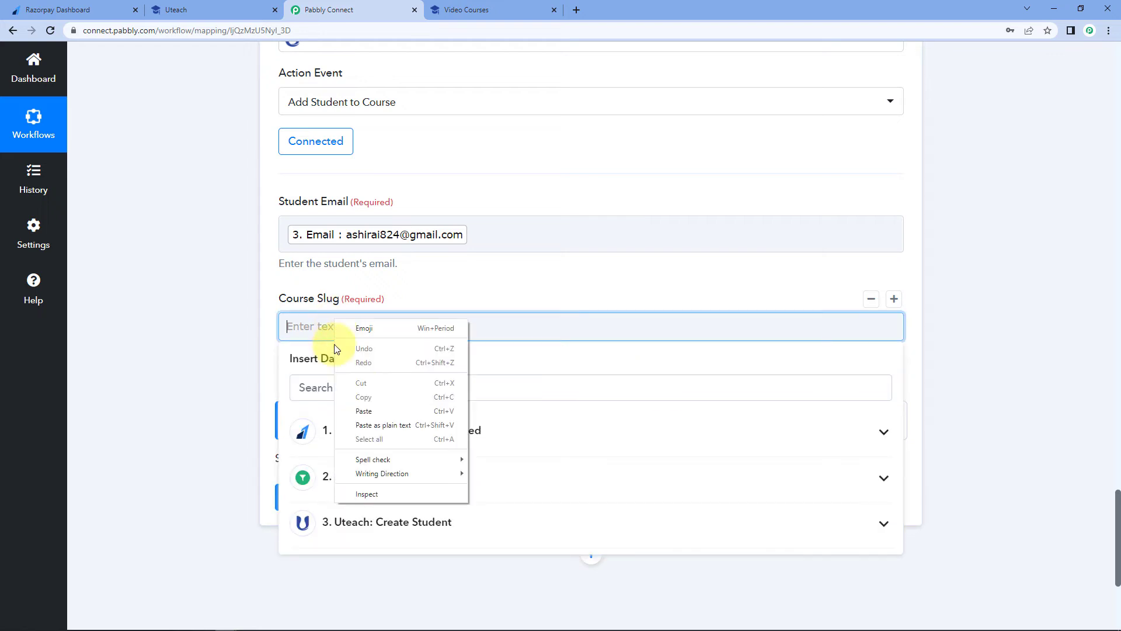
{"action": "left_click", "coordinate": [363, 411]}
{"action": "left_click", "coordinate": [239, 391]}
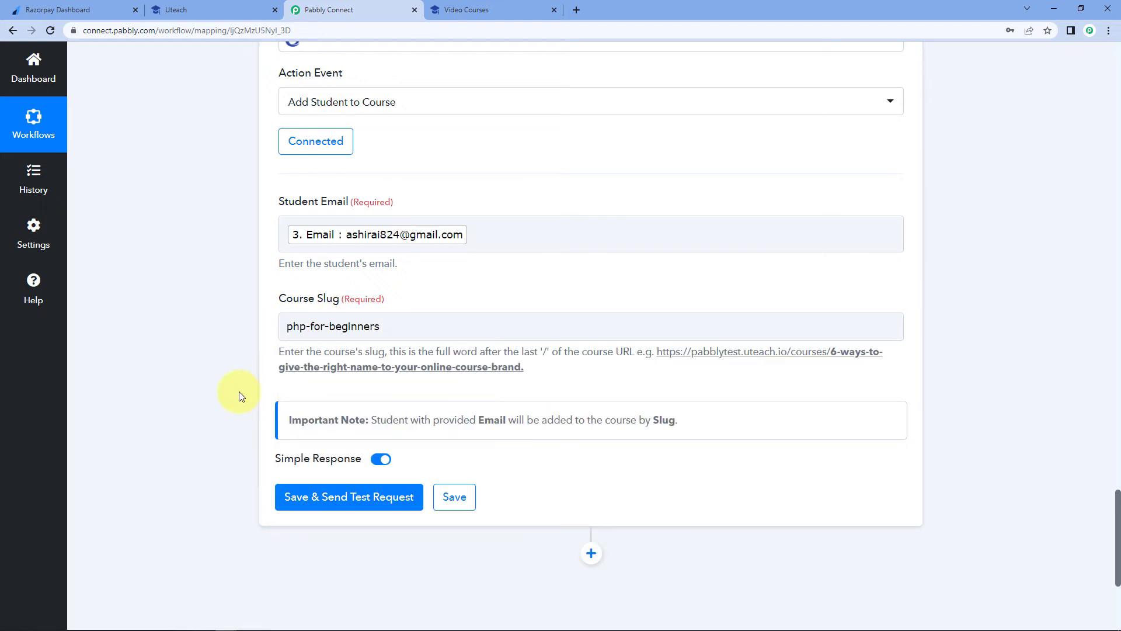
{"action": "left_click_drag", "start_coordinate": [277, 356], "coordinate": [526, 380]}
{"action": "left_click", "coordinate": [520, 376]}
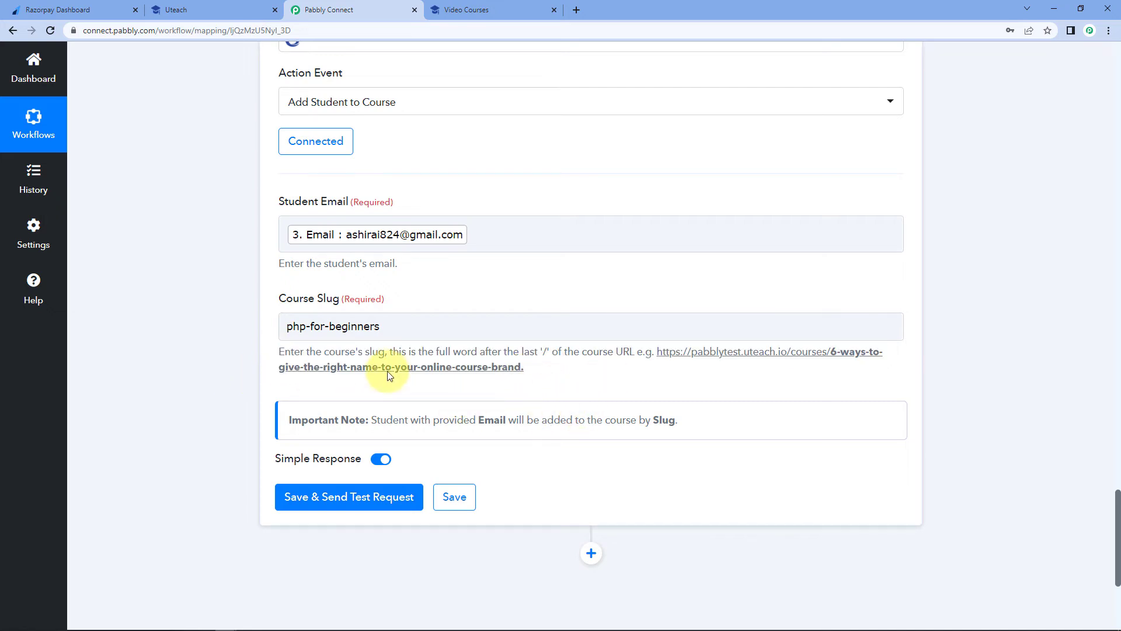
{"action": "left_click", "coordinate": [287, 335]}
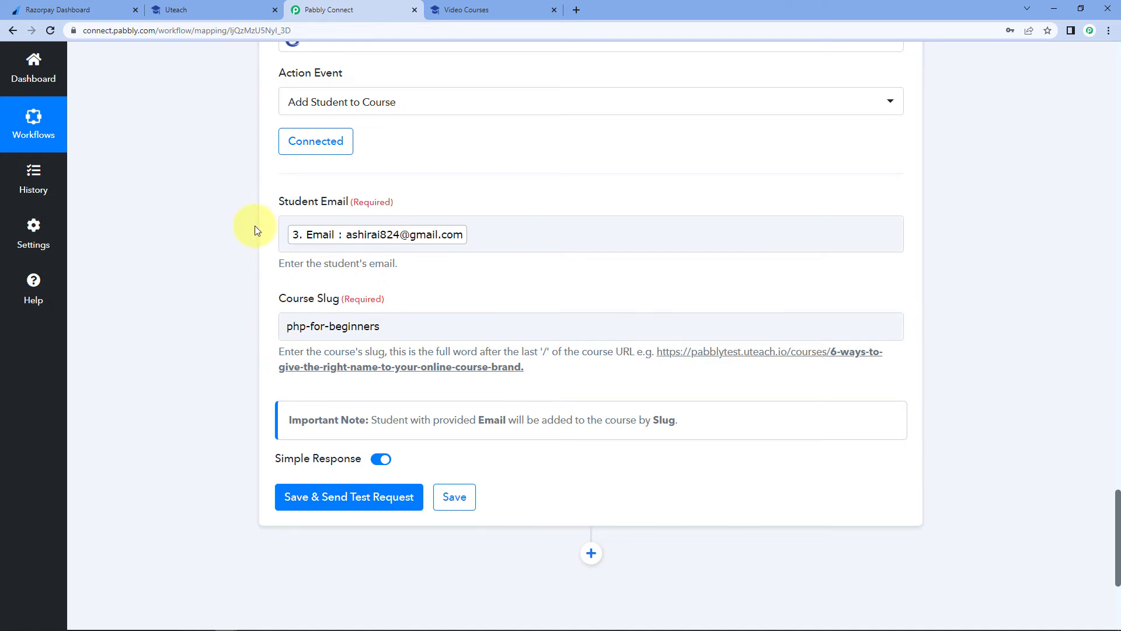
{"action": "left_click_drag", "start_coordinate": [381, 327], "coordinate": [252, 334]}
{"action": "scroll", "coordinate": [253, 336], "scroll_direction": "down", "scroll_amount": 1}
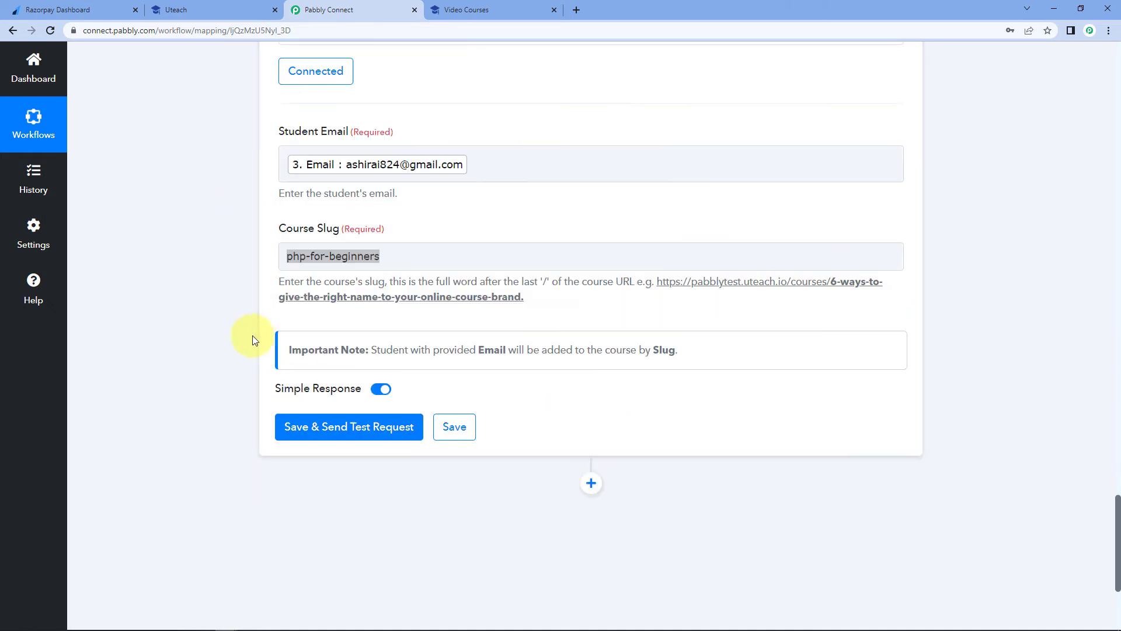
{"action": "scroll", "coordinate": [253, 336], "scroll_direction": "down", "scroll_amount": 3}
- Save and test the Add Student to Course step, enrolling user Id 6 in PHP for Beginners
{"action": "left_click", "coordinate": [350, 263]}
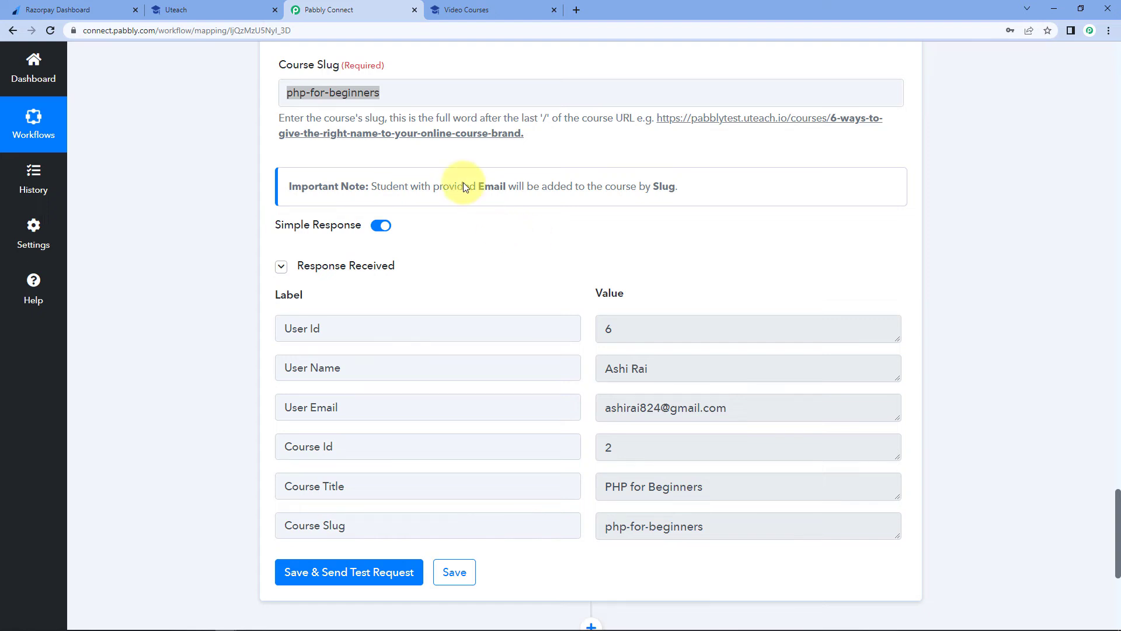
{"action": "left_click", "coordinate": [302, 92]}
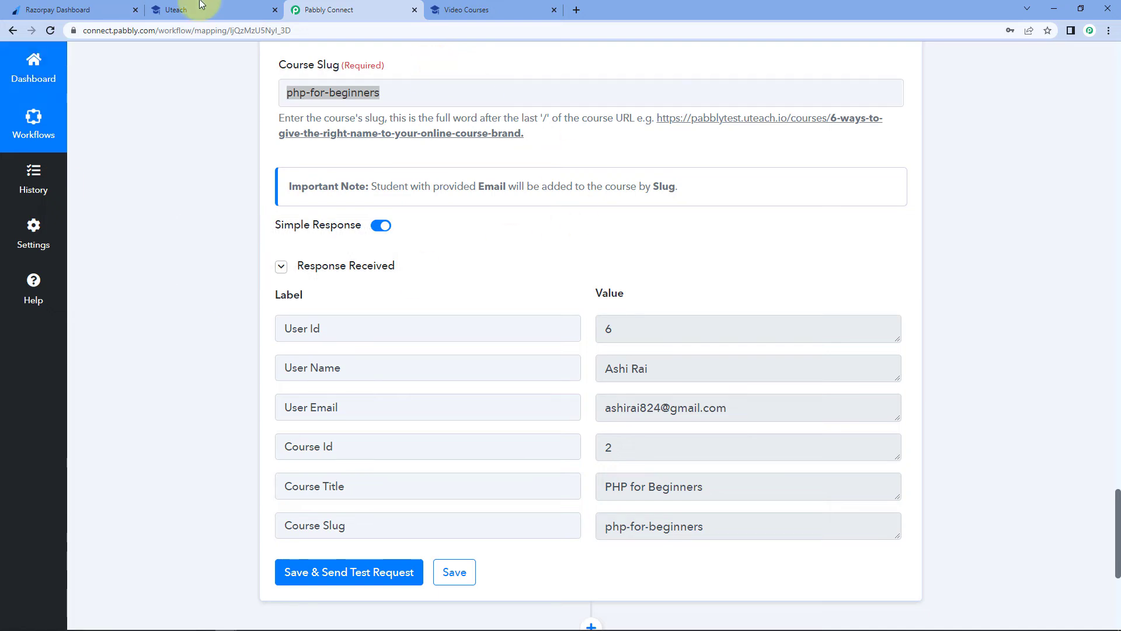
{"action": "left_click", "coordinate": [221, 8]}
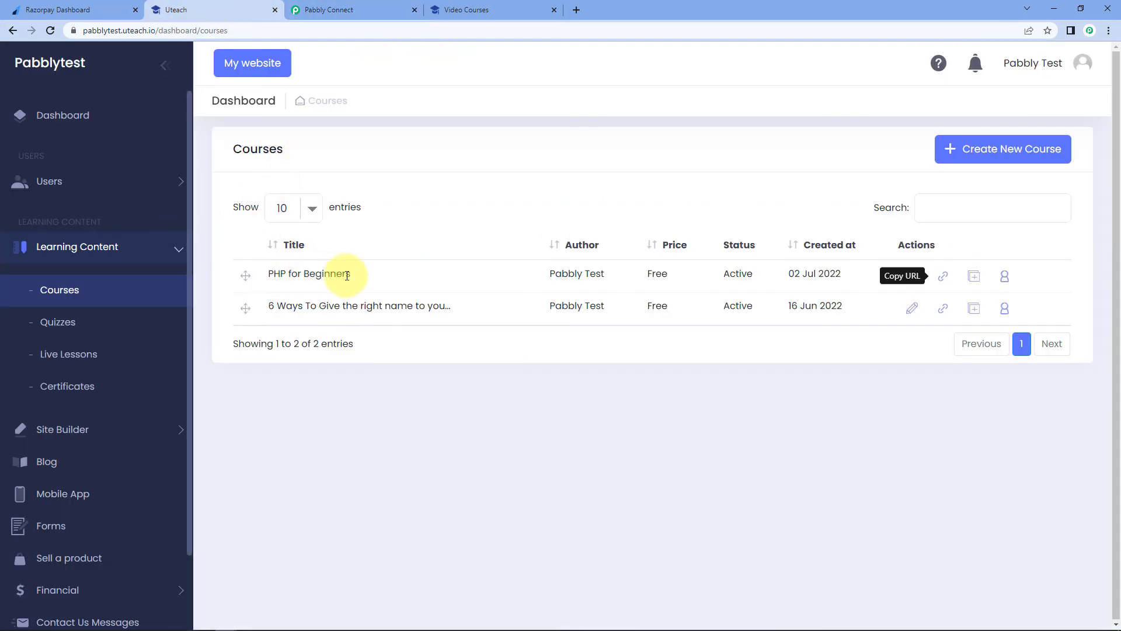
- Confirm PHP for Beginners in Uteach has two enrolled students, then return to the Razorpay Dashboard
{"action": "left_click", "coordinate": [1005, 280]}
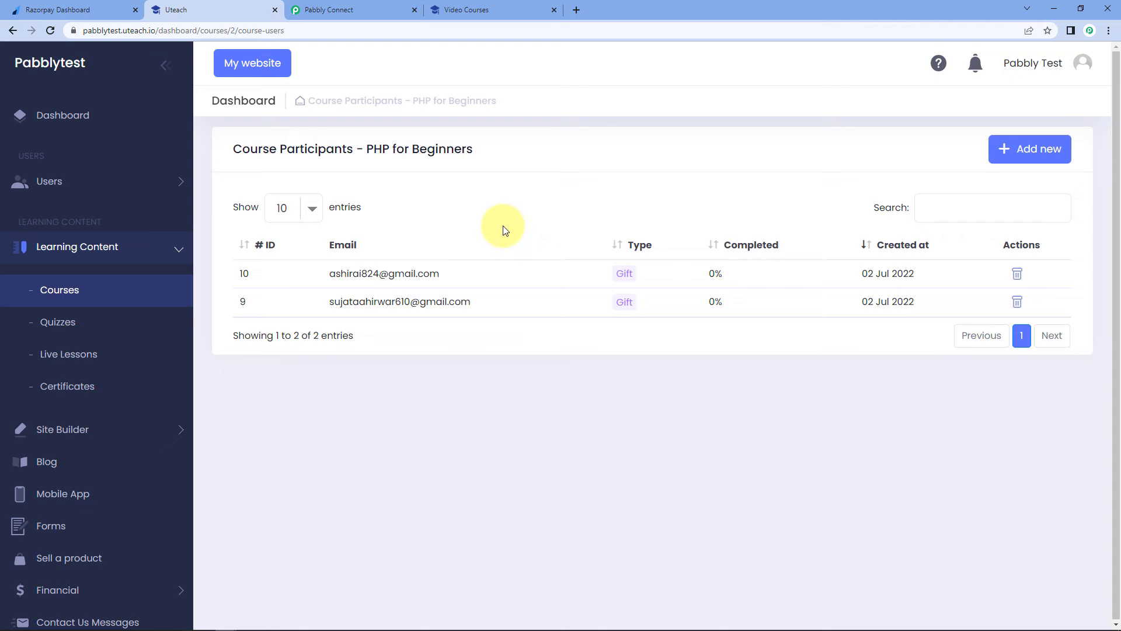
{"action": "left_click", "coordinate": [55, 10]}
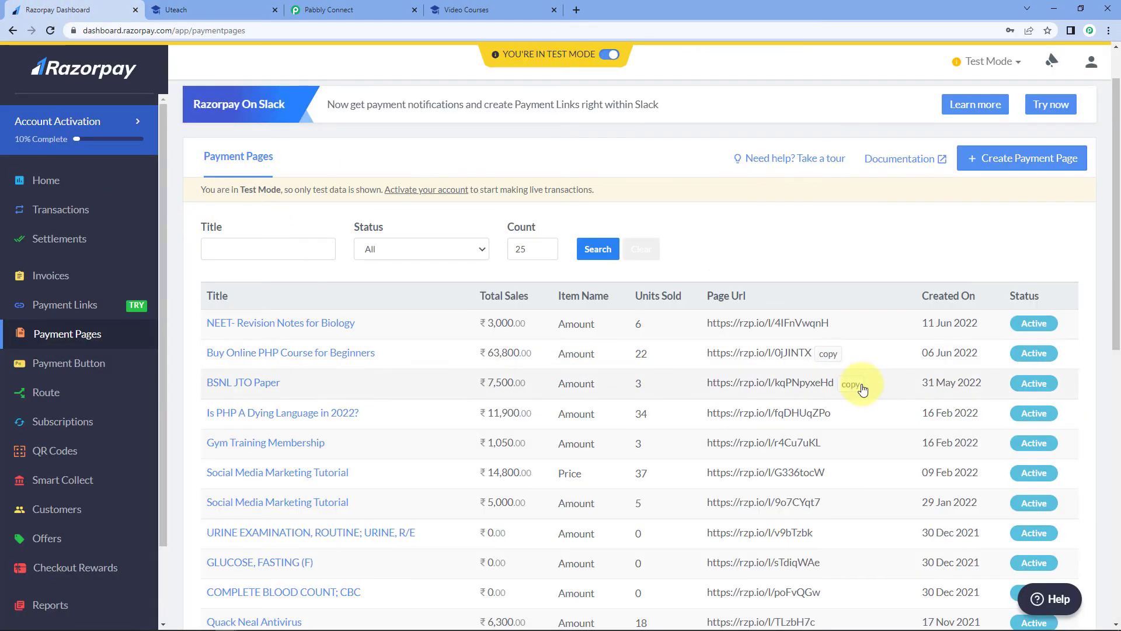
- Open the Buy Online PHP Course for Beginners payment page link in an incognito window
{"action": "left_click", "coordinate": [828, 354]}
{"action": "key", "text": "ctrl+shift+n"}
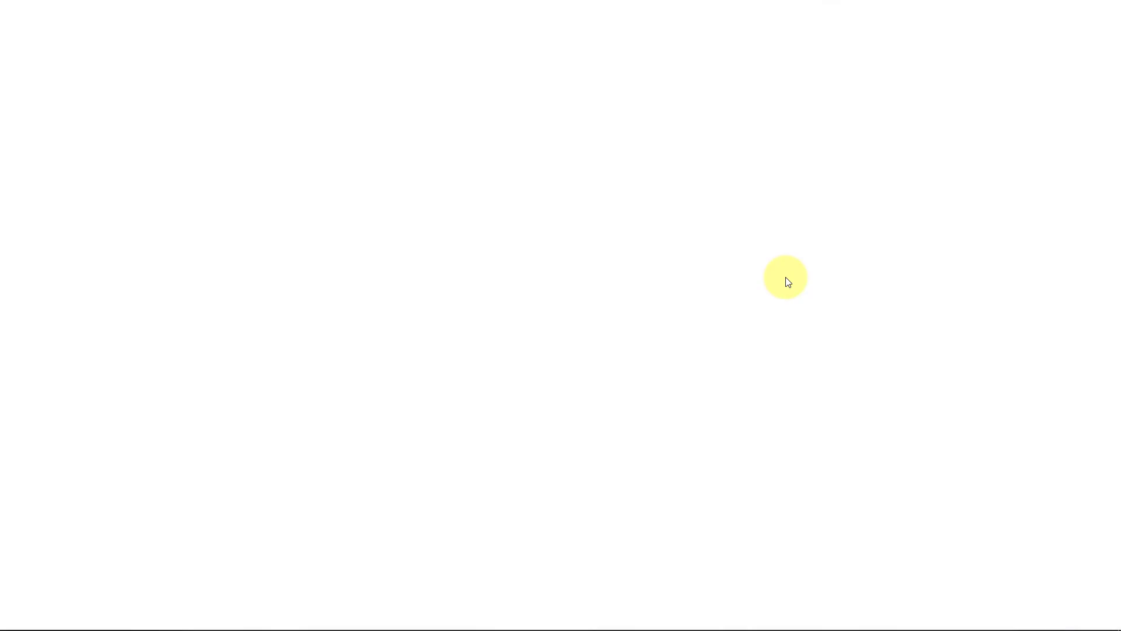
{"action": "key", "text": "ctrl+v"}
{"action": "key", "text": "Return"}
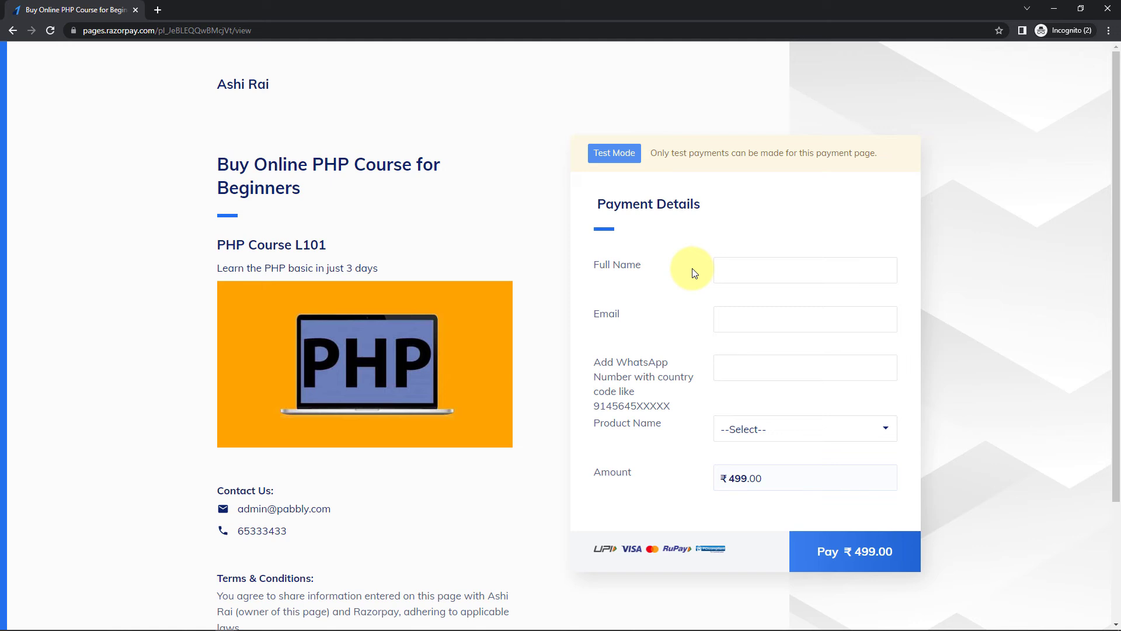
- Fill in the buyer's full name, e-mail address and WhatsApp number on the payment form
{"action": "left_click", "coordinate": [761, 269]}
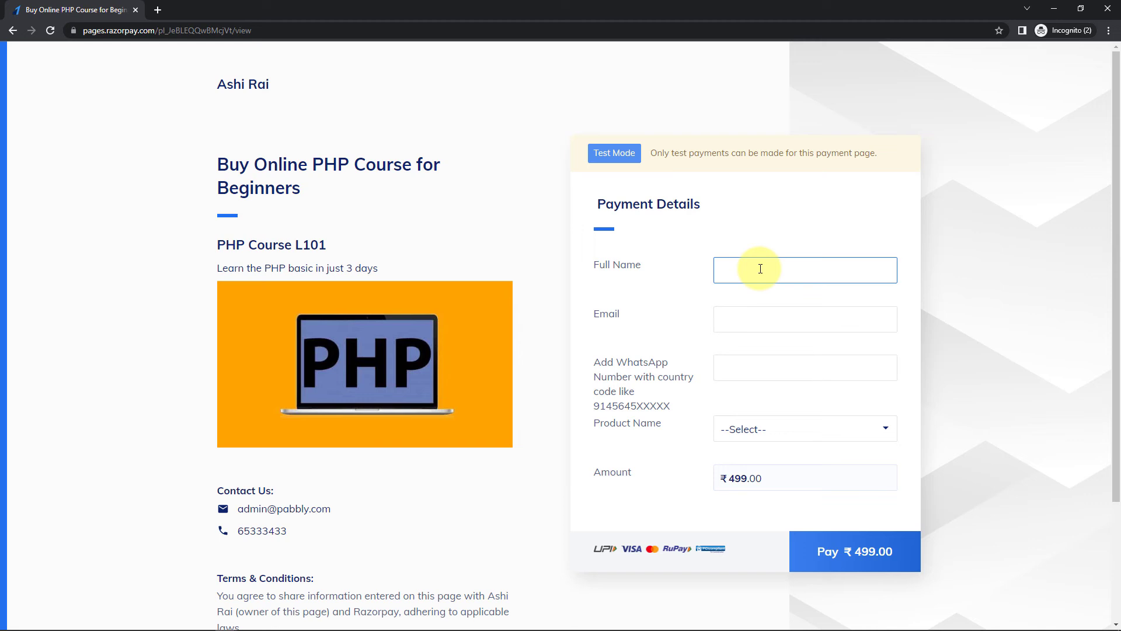
{"action": "left_click", "coordinate": [786, 326]}
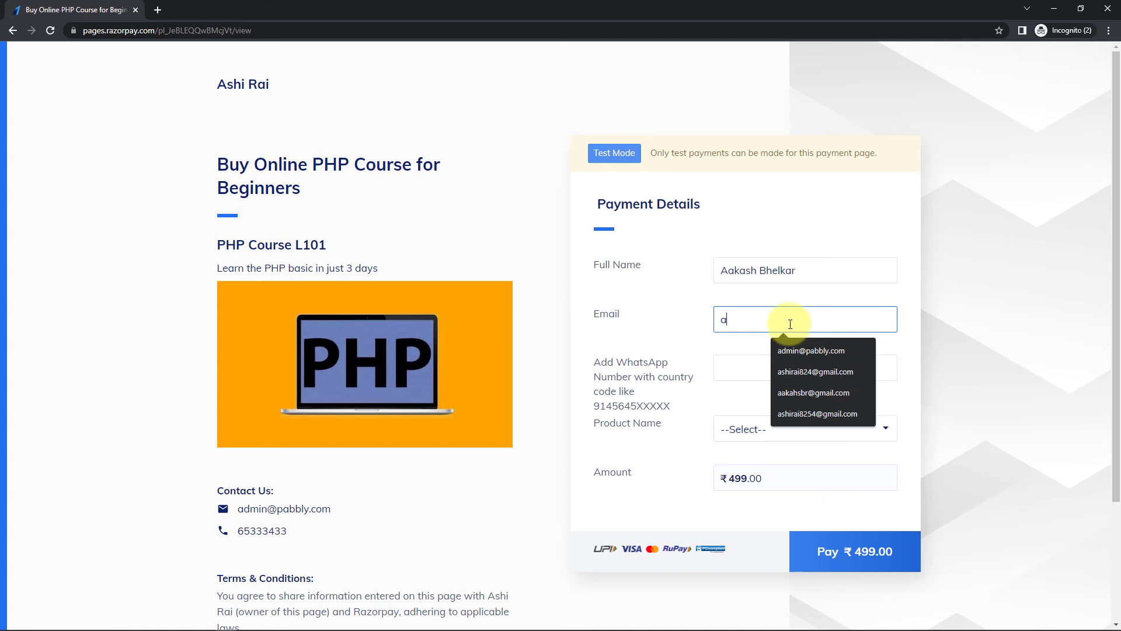
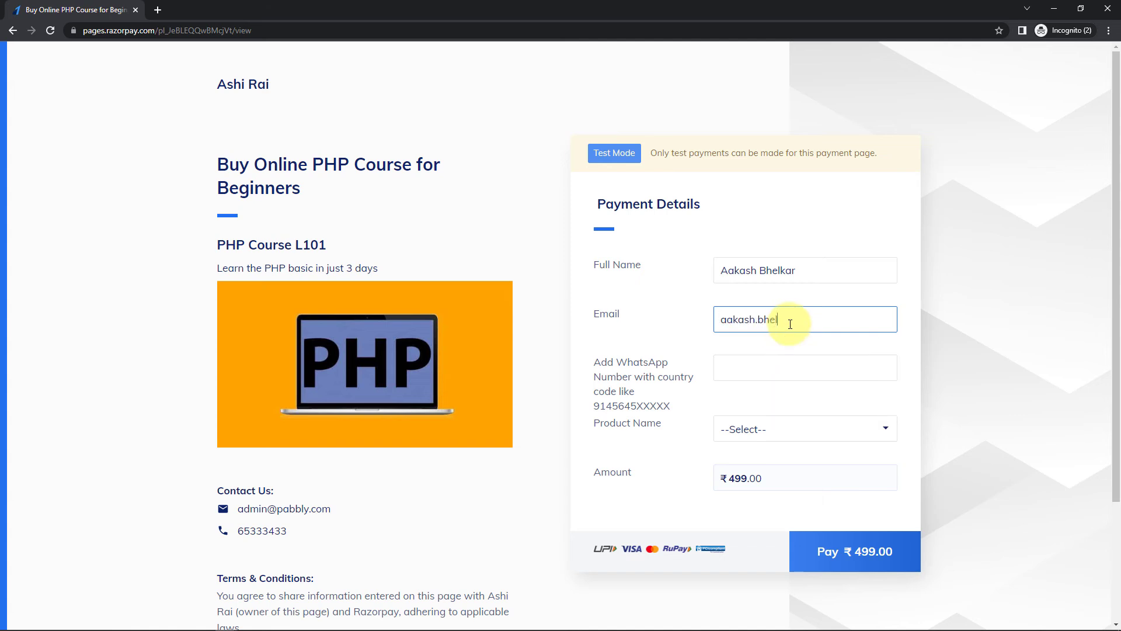
{"action": "key", "text": "Tab"}
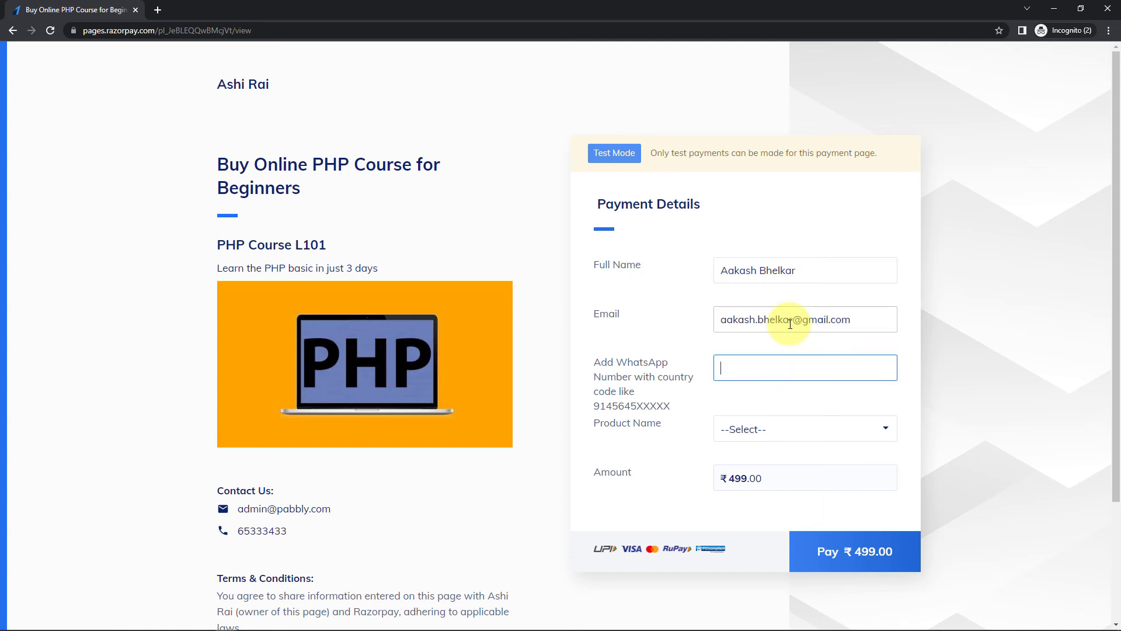
- Select PHP Course for Beginners as the product and submit the ₹499 payment
{"action": "left_click", "coordinate": [783, 435]}
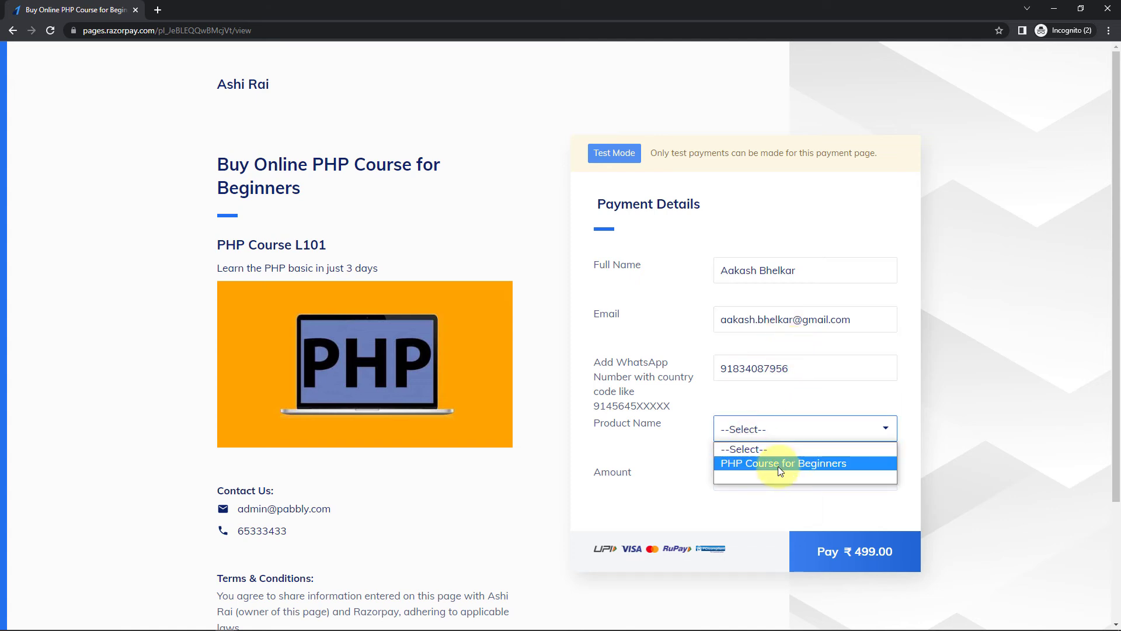
{"action": "left_click", "coordinate": [777, 463]}
{"action": "left_click", "coordinate": [821, 551]}
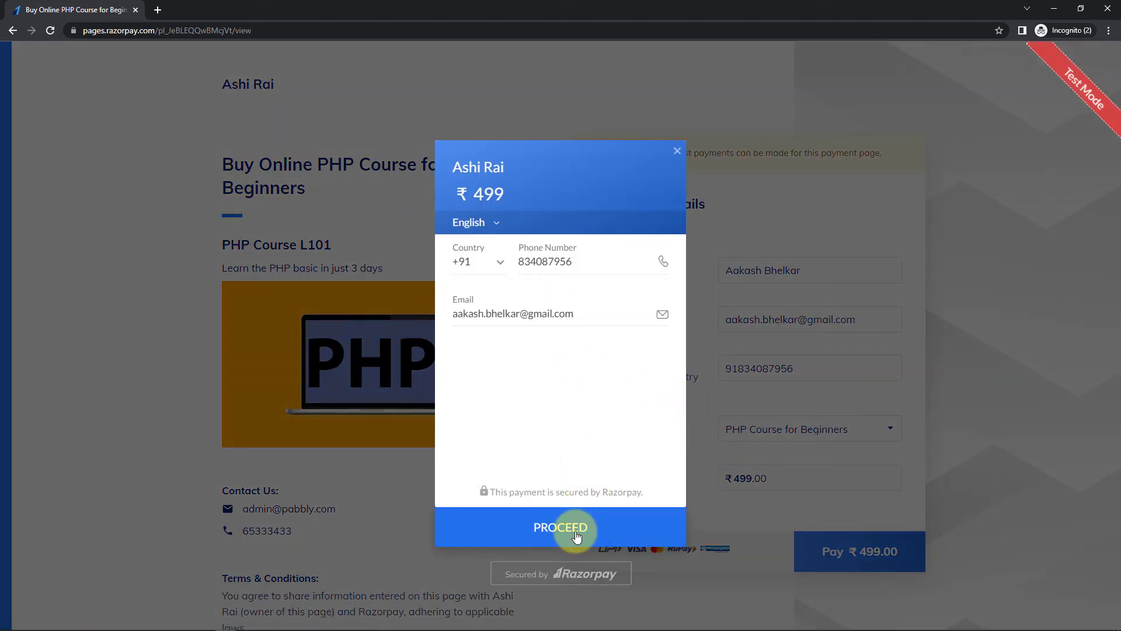
- Fix the contact phone number and proceed to paying by card
{"action": "left_click", "coordinate": [576, 532]}
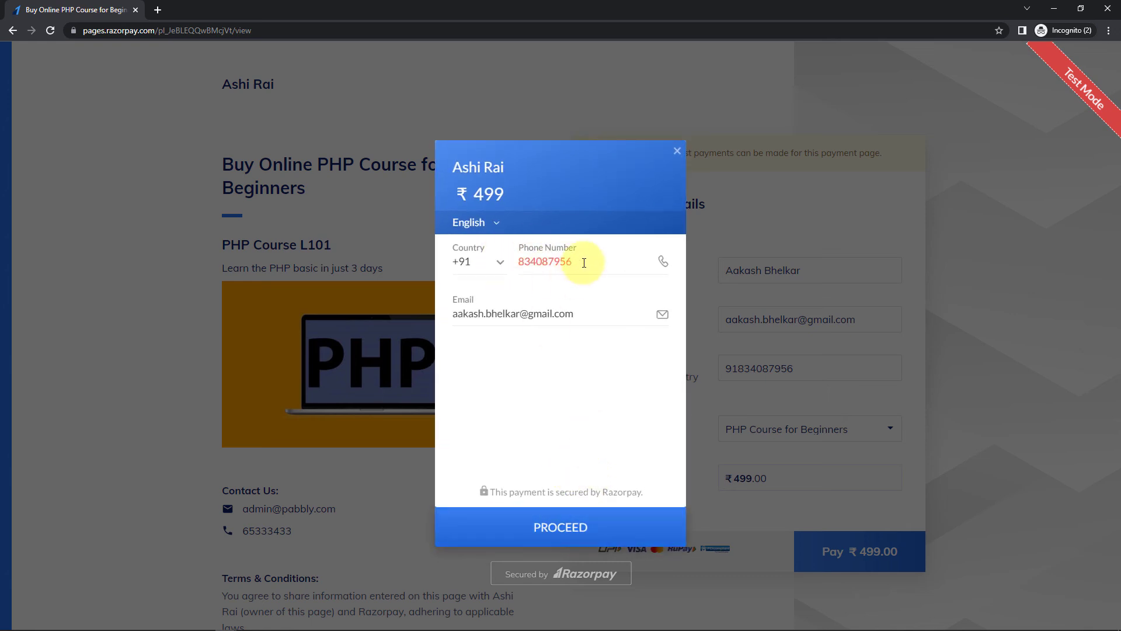
{"action": "type", "text": "4"}
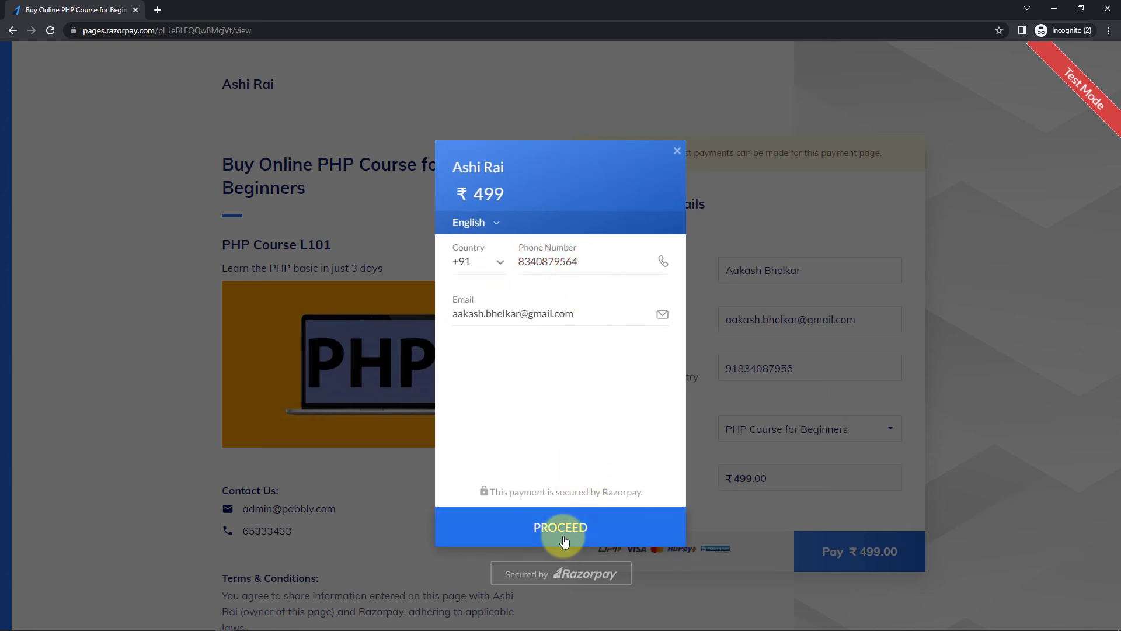
{"action": "left_click", "coordinate": [546, 531]}
{"action": "left_click", "coordinate": [536, 351]}
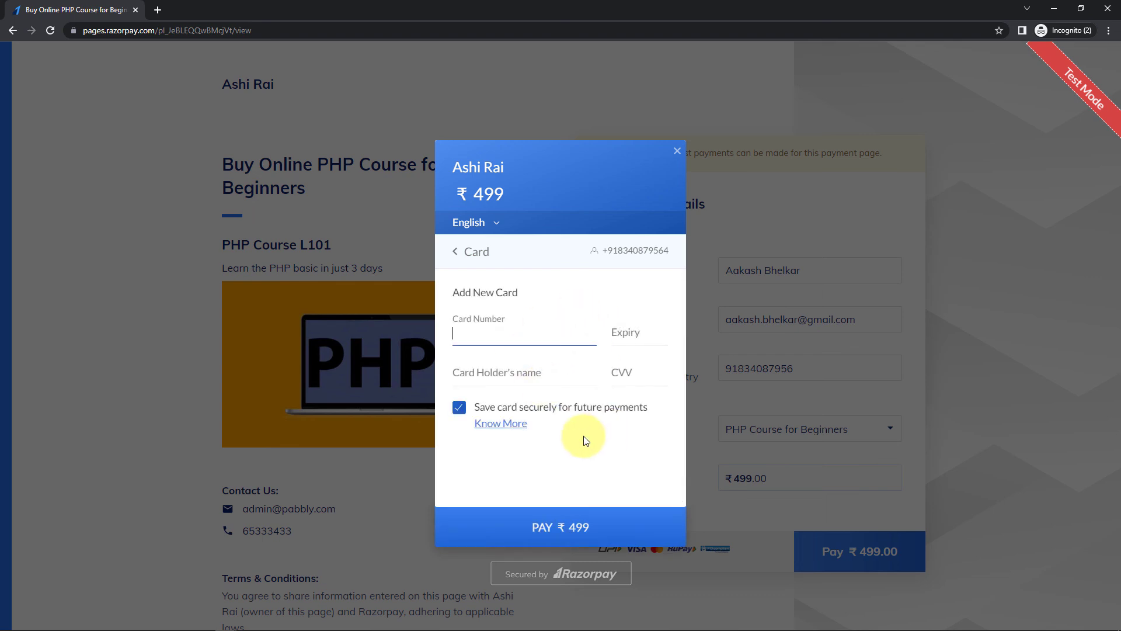
- Enter the test card number, expiry 12/26, holder name and CVV without saving the card, and pay ₹499
{"action": "left_click", "coordinate": [508, 325]}
{"action": "type", "text": "411111111111111112"}
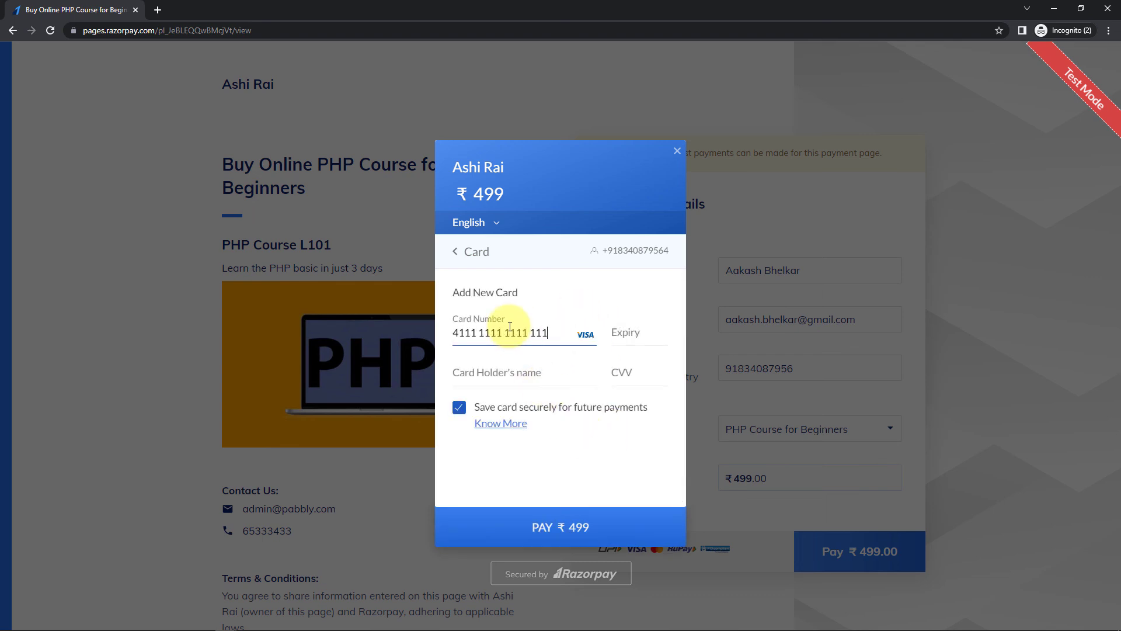
{"action": "type", "text": "26"}
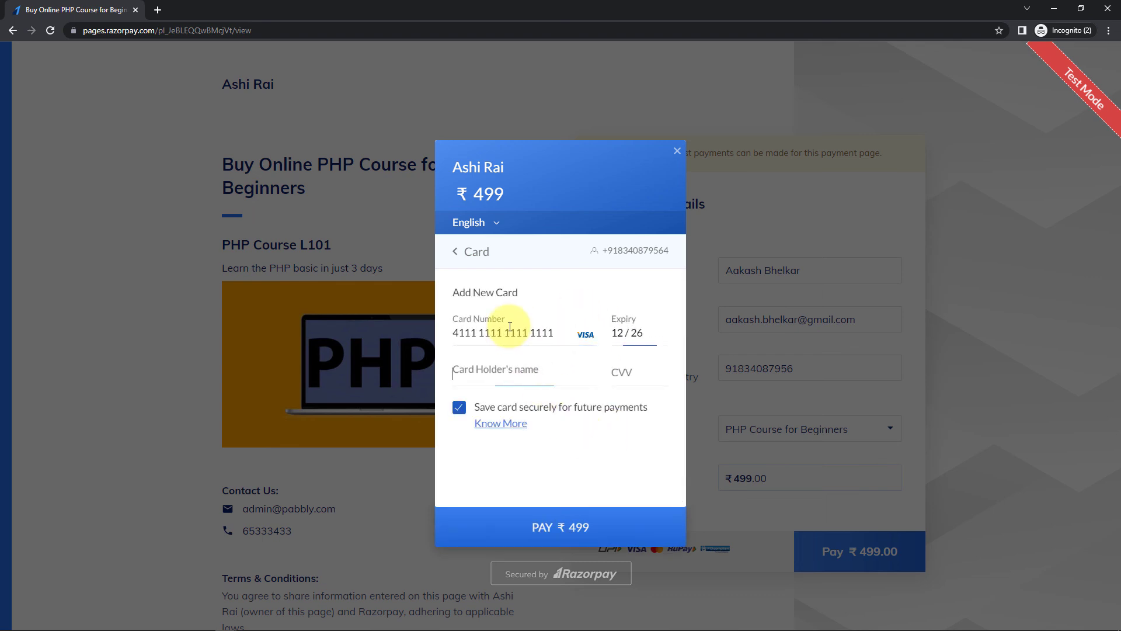
{"action": "type", "text": "Aakash"}
{"action": "key", "text": "Tab"}
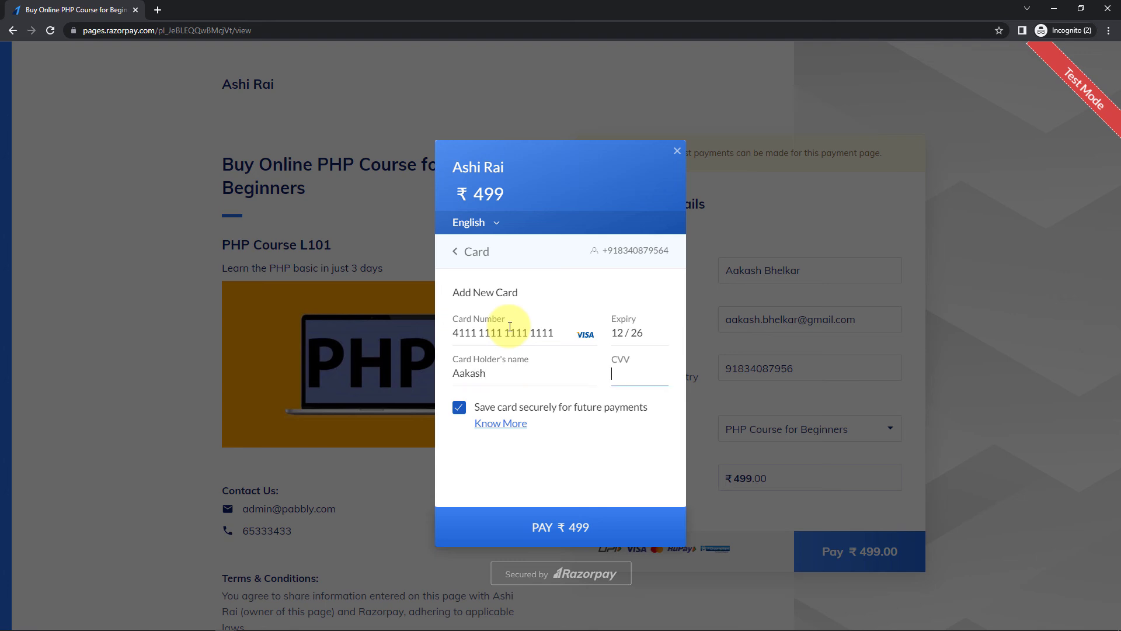
{"action": "type", "text": "1"}
{"action": "left_click", "coordinate": [459, 407]}
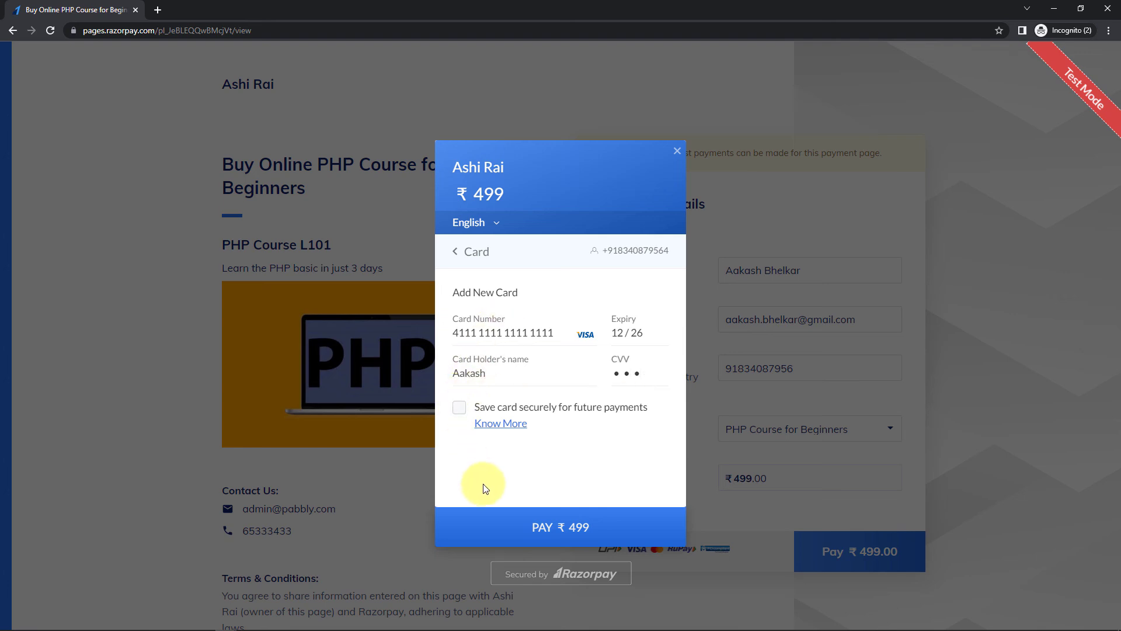
{"action": "left_click", "coordinate": [502, 531]}
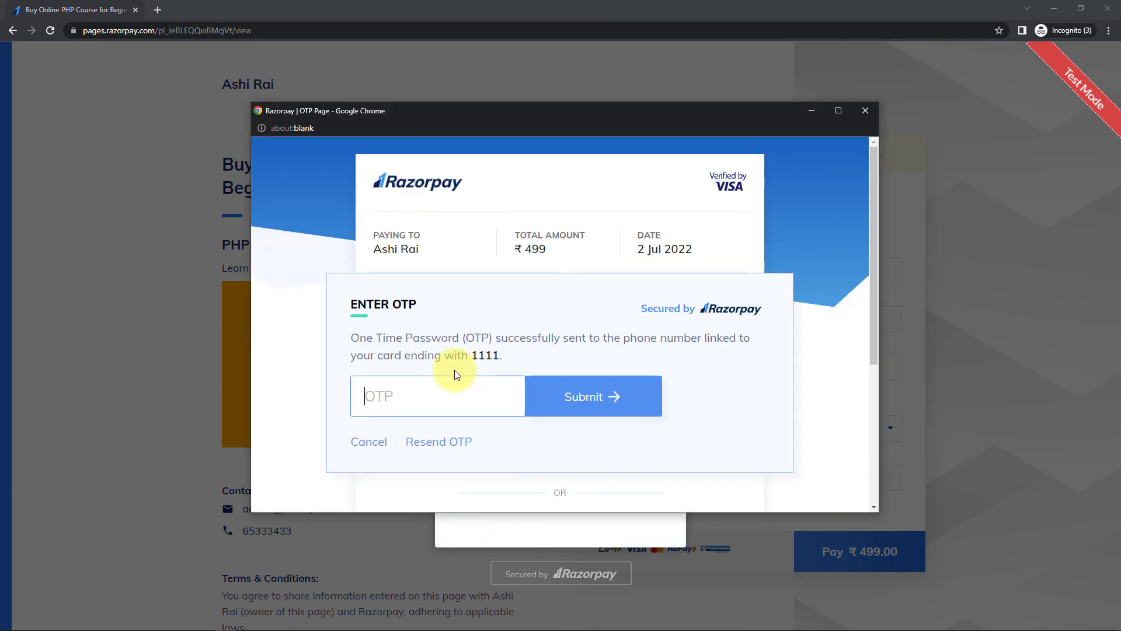
- Submit the test OTP to complete the ₹499 payment, then minimize the incognito window
{"action": "type", "text": "1111"}
{"action": "key", "text": "Return"}
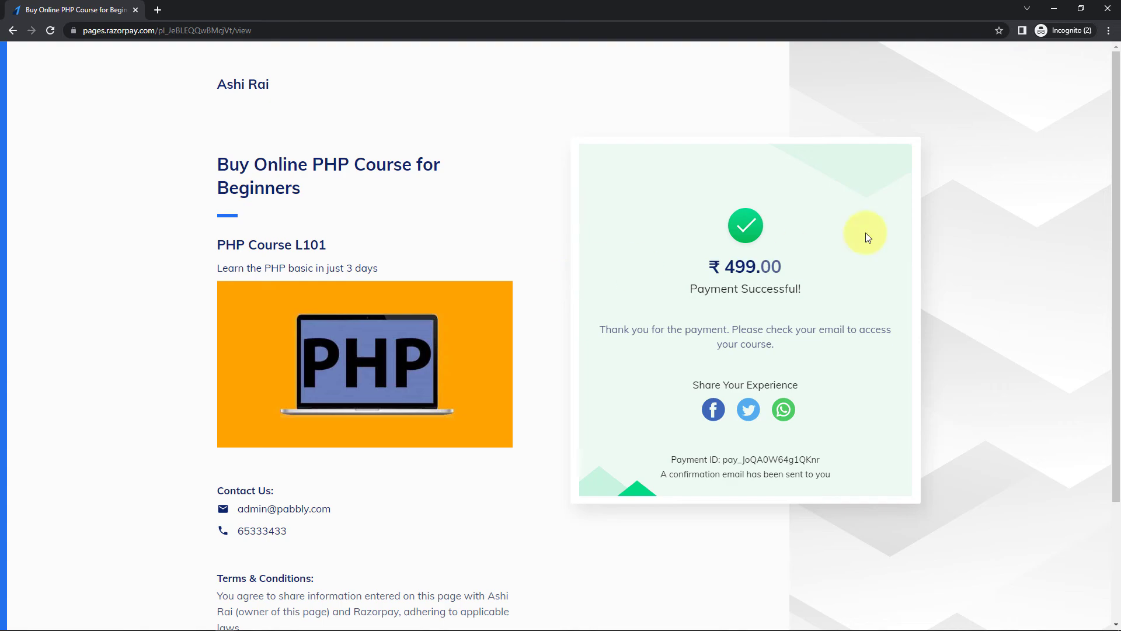
{"action": "left_click", "coordinate": [1054, 8]}
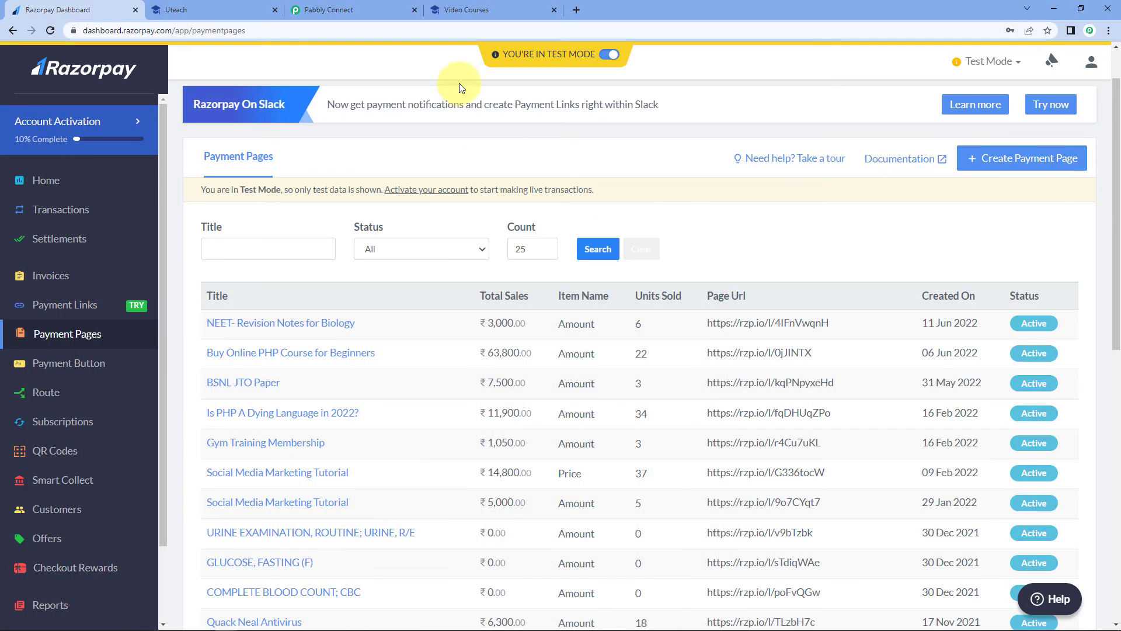
- Reload Uteach's PHP for Beginners participants list to show the third, newly enrolled student
{"action": "left_click", "coordinate": [211, 10]}
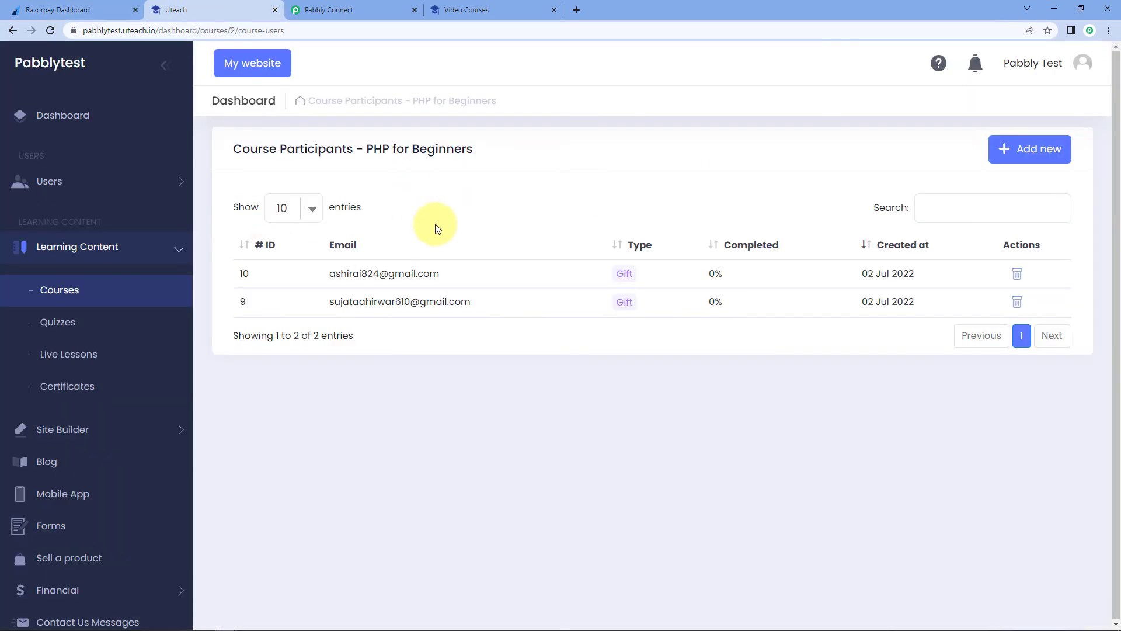
{"action": "key", "text": "F5"}
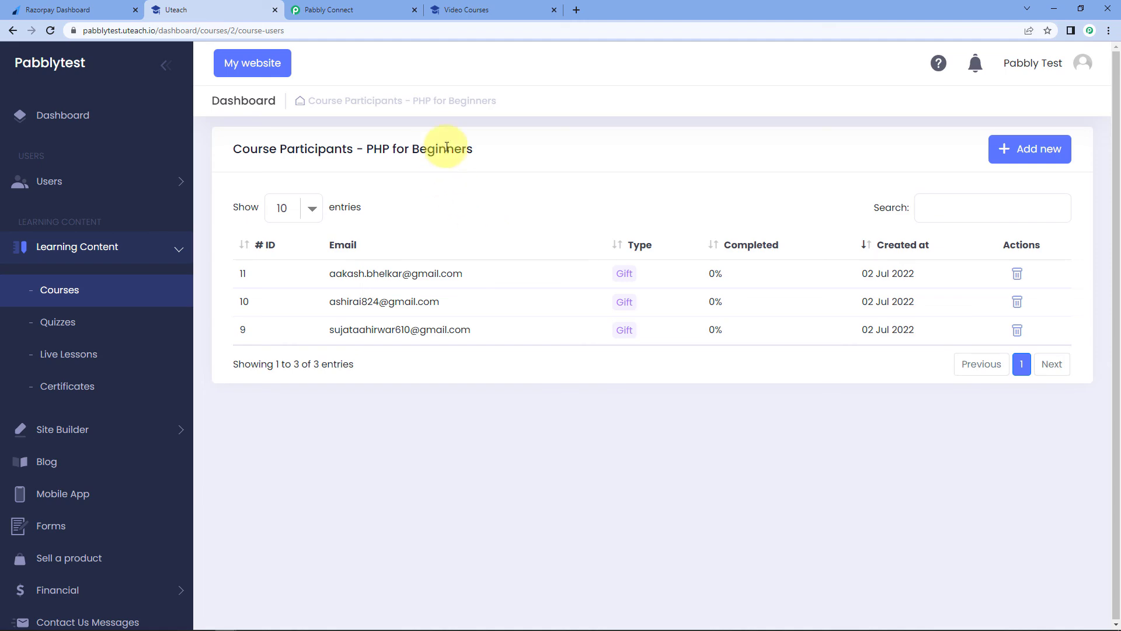
- Collapse the Add Student, Create Student, Filter and Razorpay trigger steps, and scroll to the workflow top
{"action": "left_click", "coordinate": [353, 9]}
{"action": "scroll", "coordinate": [1002, 192], "scroll_direction": "up", "scroll_amount": 9}
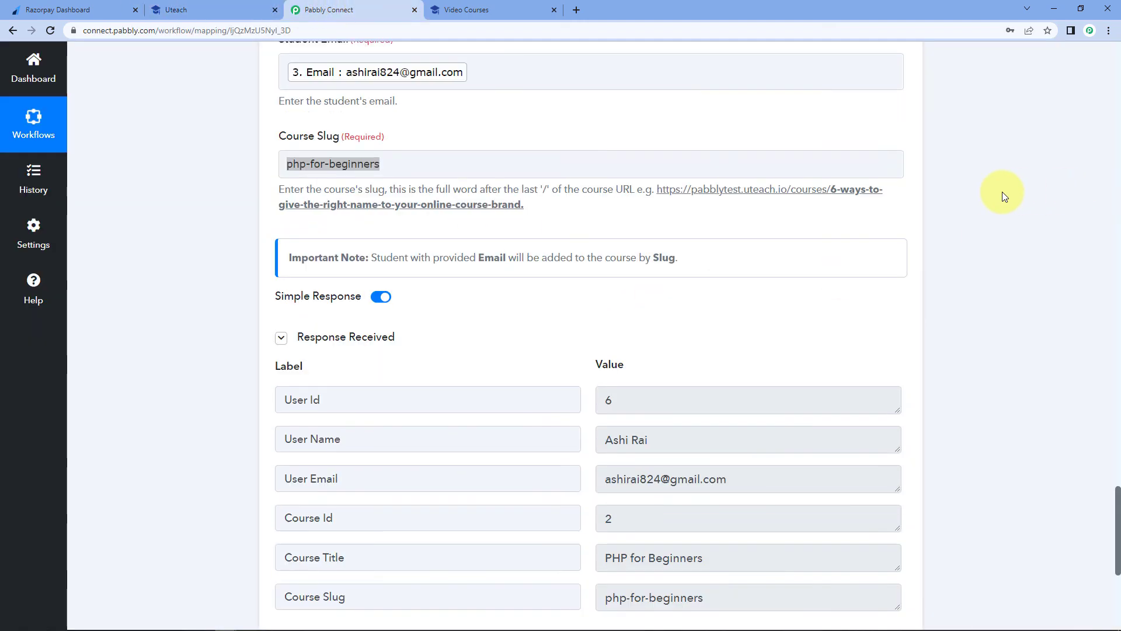
{"action": "left_click", "coordinate": [903, 243]}
{"action": "scroll", "coordinate": [962, 204], "scroll_direction": "up", "scroll_amount": 5}
{"action": "scroll", "coordinate": [959, 205], "scroll_direction": "up", "scroll_amount": 11}
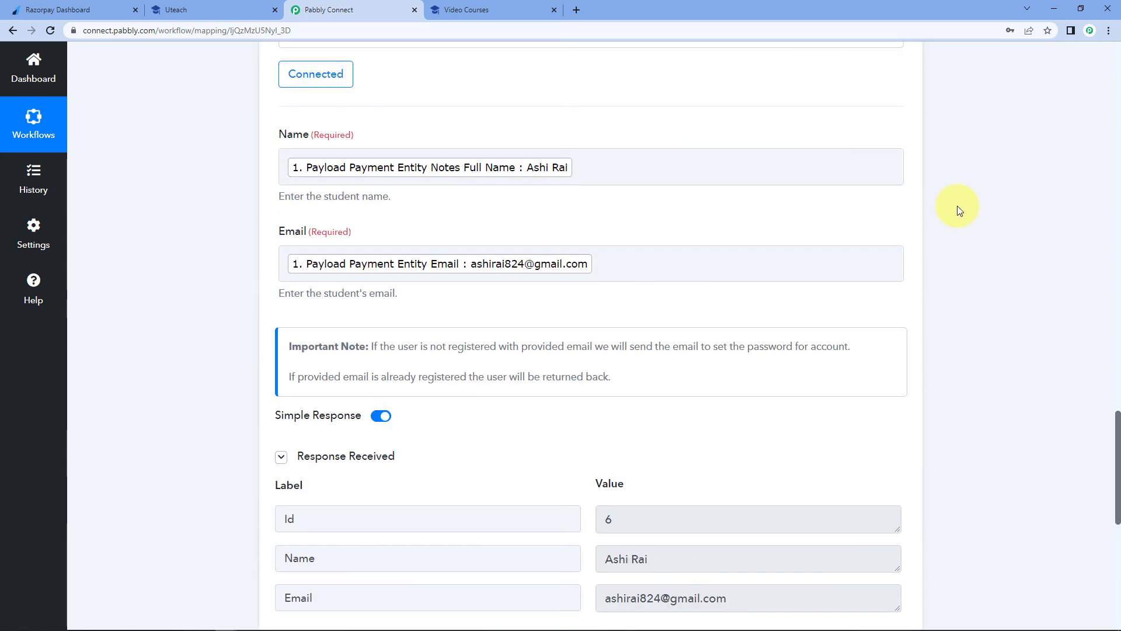
{"action": "left_click", "coordinate": [914, 289]}
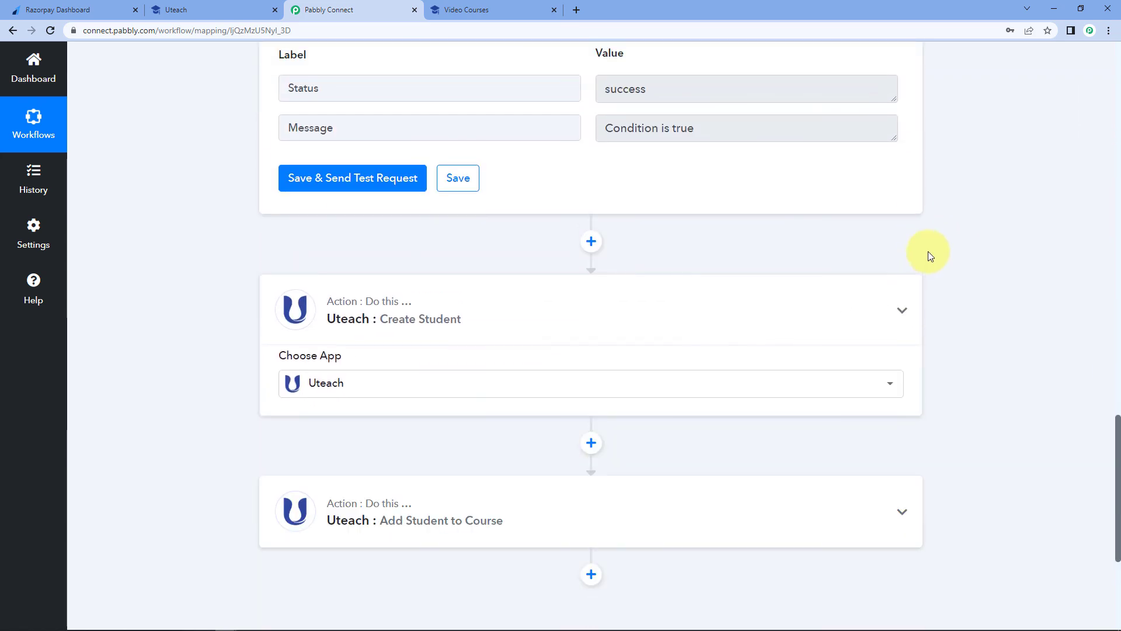
{"action": "scroll", "coordinate": [927, 251], "scroll_direction": "up", "scroll_amount": 8}
{"action": "left_click", "coordinate": [912, 247]}
{"action": "scroll", "coordinate": [940, 231], "scroll_direction": "up", "scroll_amount": 10}
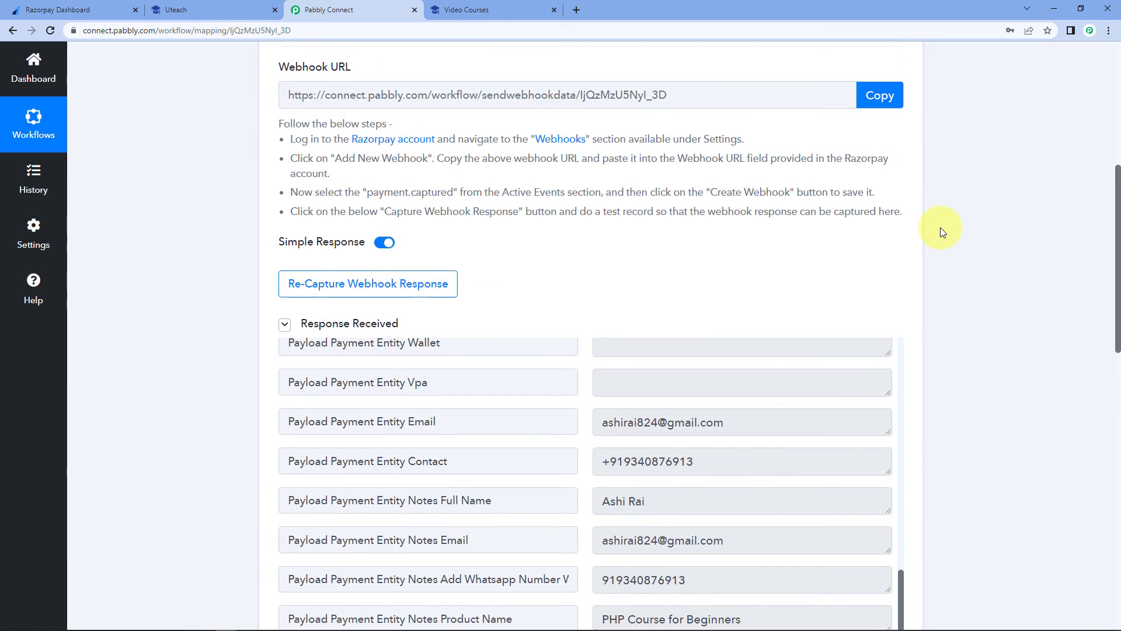
{"action": "left_click", "coordinate": [903, 212]}
{"action": "scroll", "coordinate": [52, 236], "scroll_direction": "up", "scroll_amount": 1}
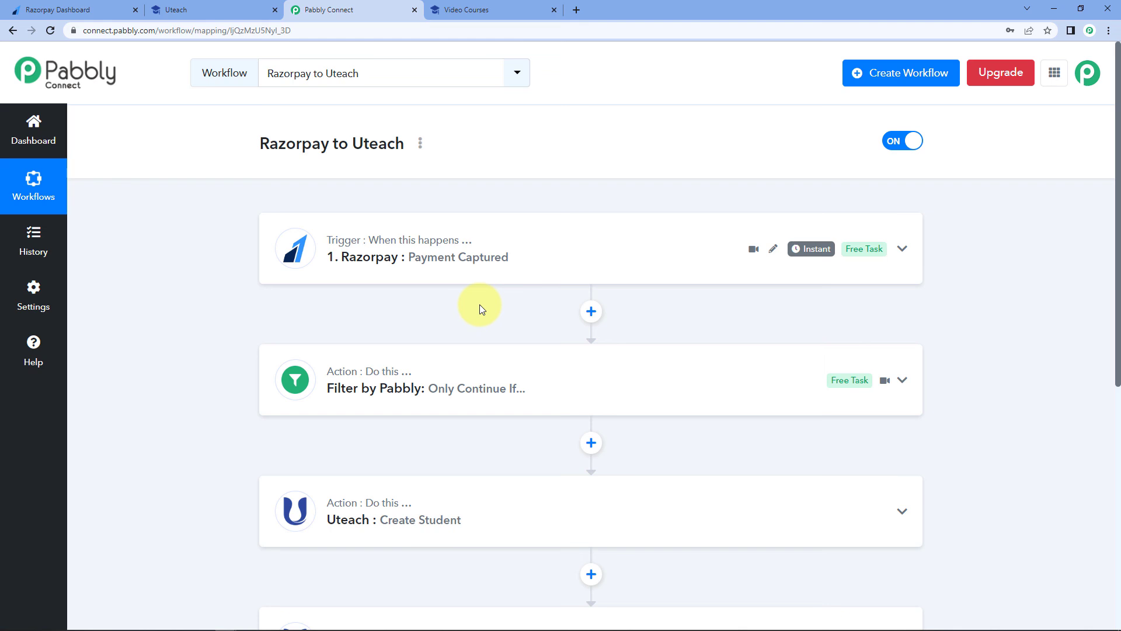
{"action": "scroll", "coordinate": [478, 303], "scroll_direction": "down", "scroll_amount": 1}
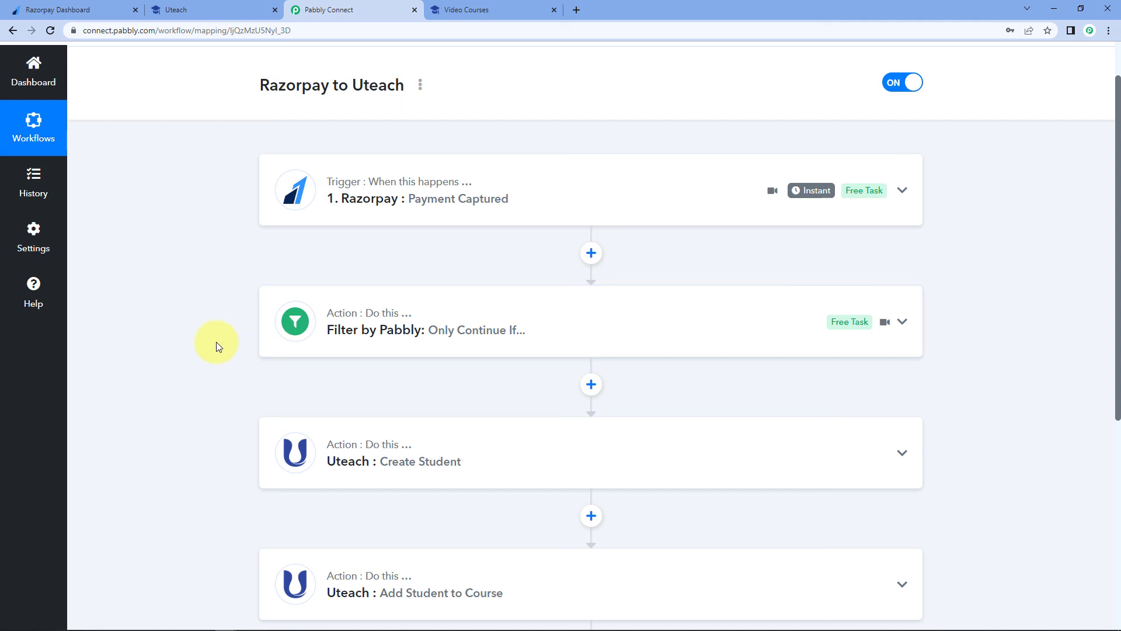
{"action": "scroll", "coordinate": [216, 342], "scroll_direction": "down", "scroll_amount": 2}
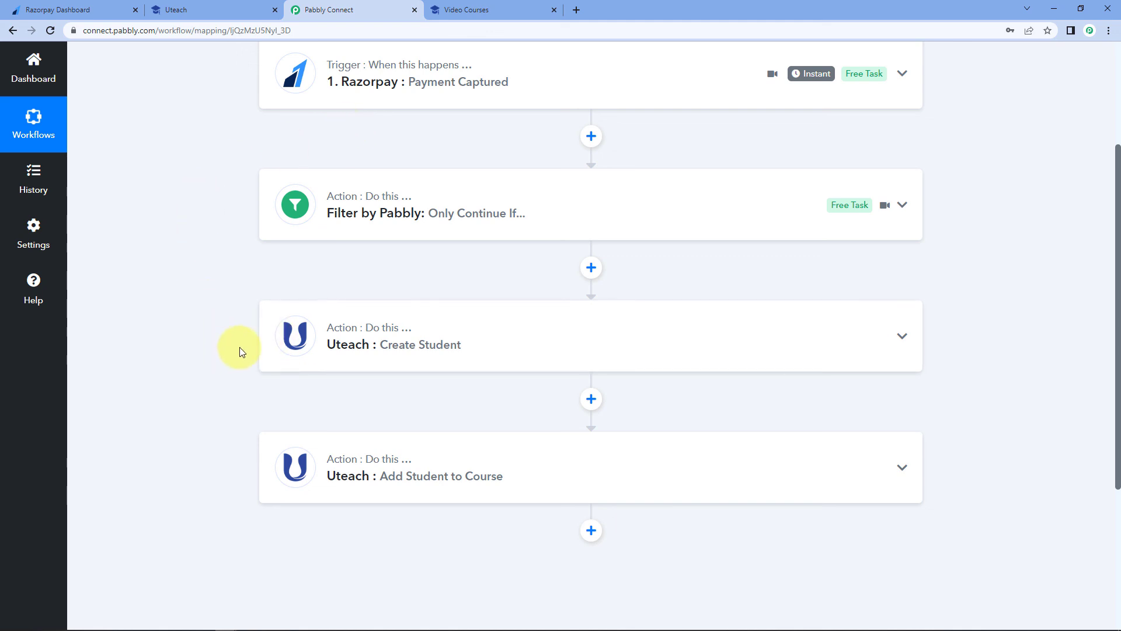
{"action": "scroll", "coordinate": [264, 352], "scroll_direction": "down", "scroll_amount": 1}
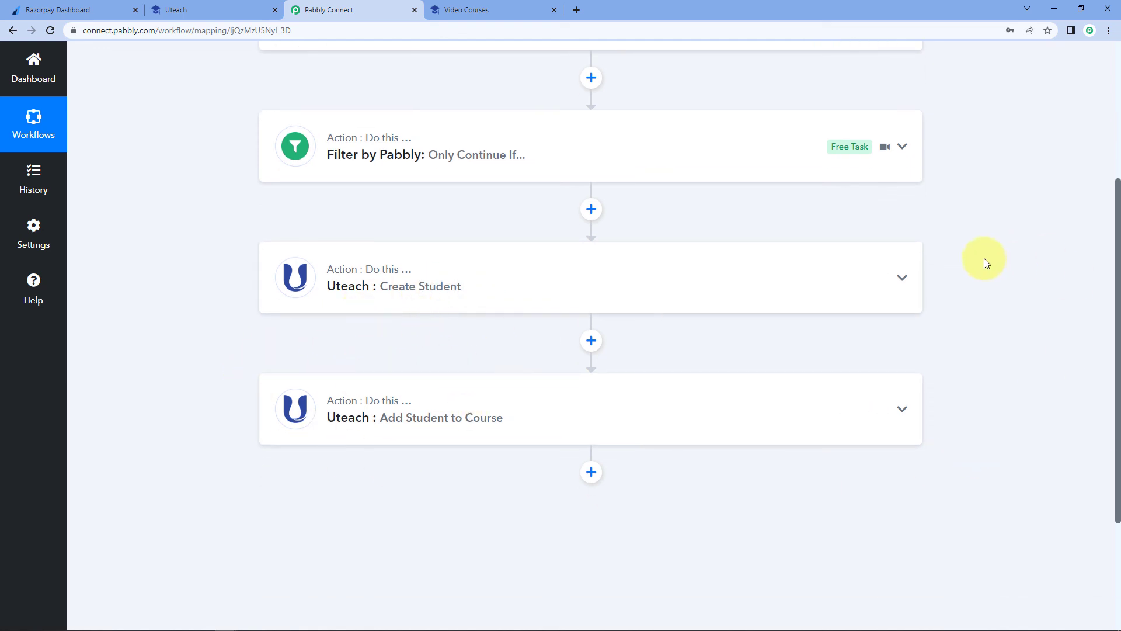
{"action": "scroll", "coordinate": [983, 258], "scroll_direction": "up", "scroll_amount": 5}
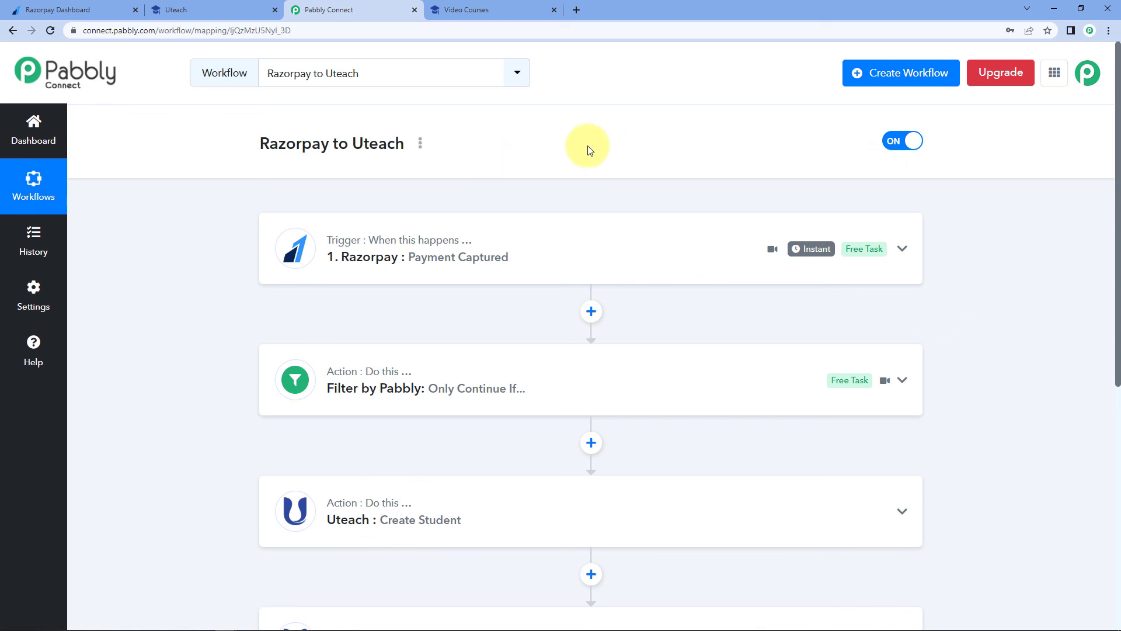